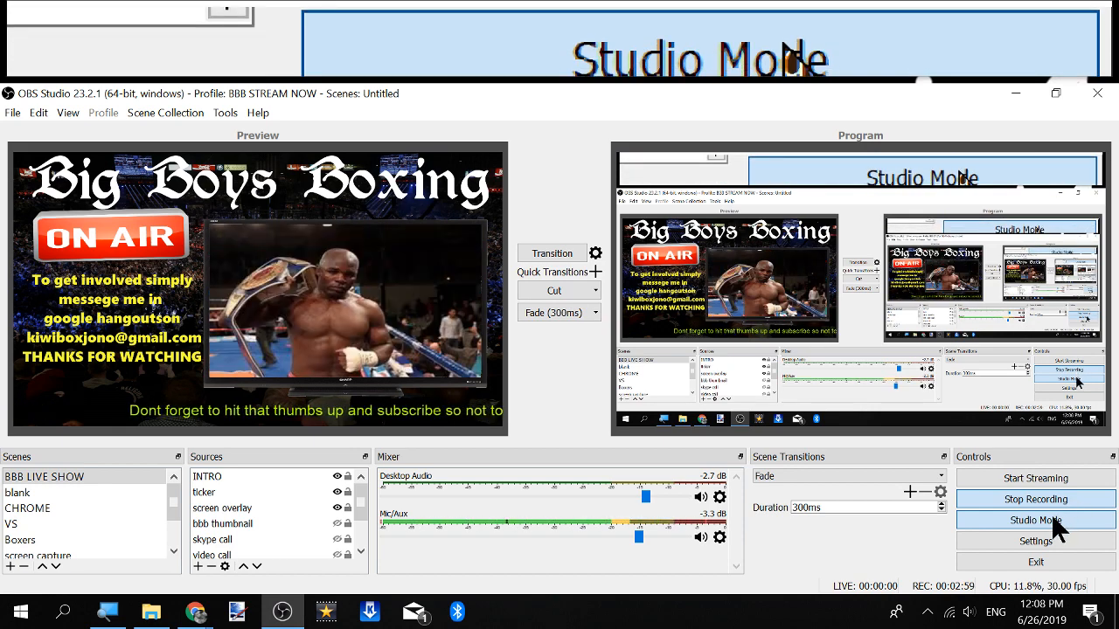
# Switch Studio Mode off and back on to compare the single view with the preview and program views.
pyautogui.click(1052, 516)
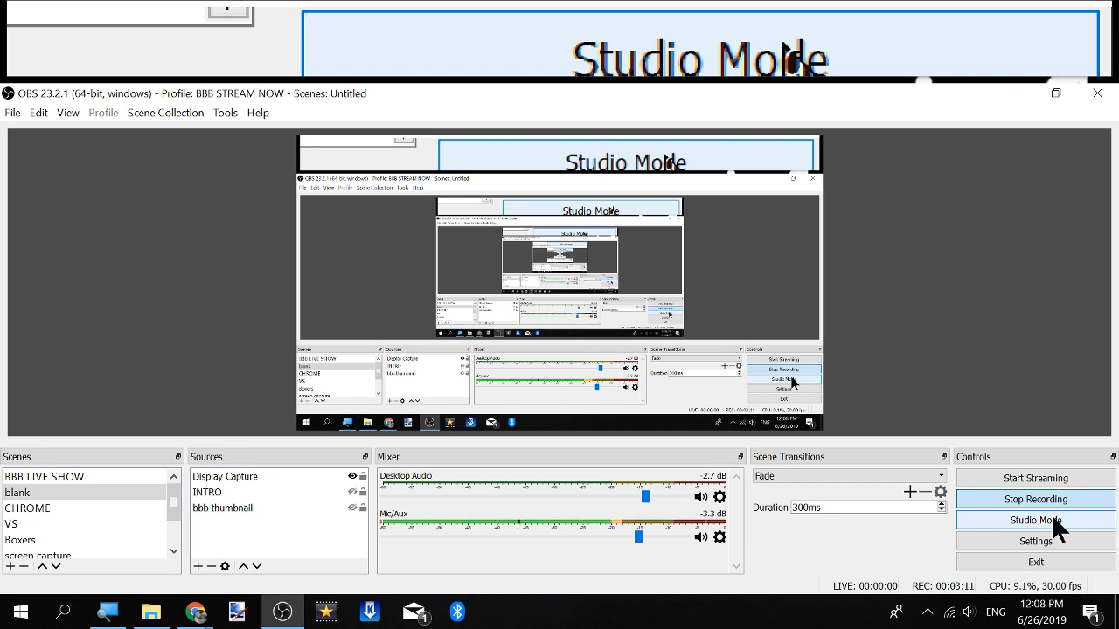
pyautogui.click(1057, 520)
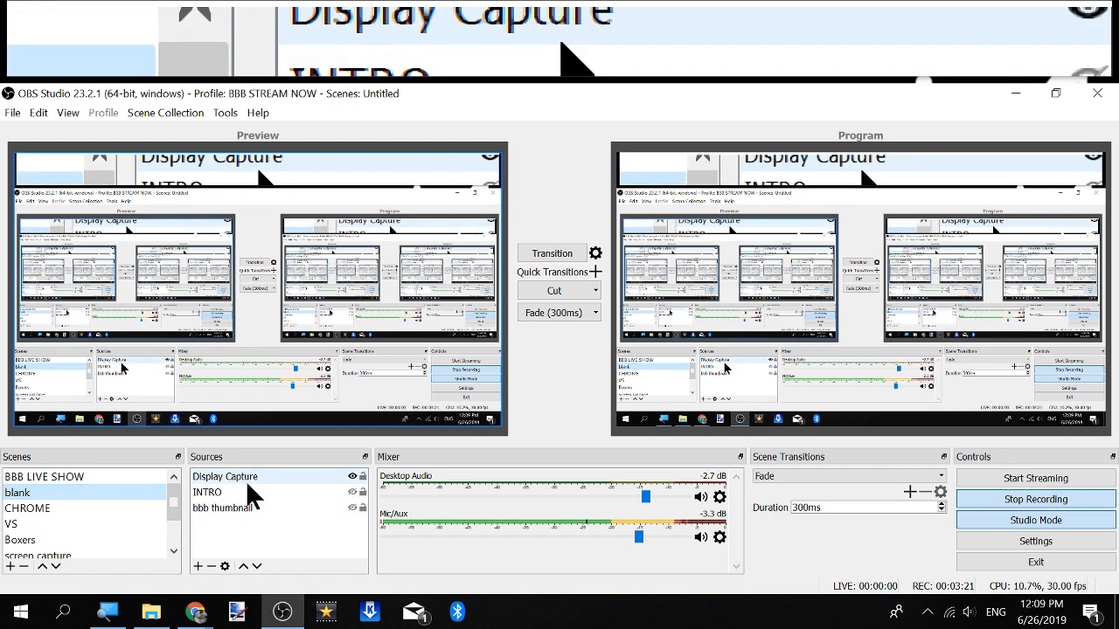
# Hide the Display Capture source in the blank scene.
pyautogui.click(353, 479)
pyautogui.click(354, 478)
pyautogui.click(328, 409)
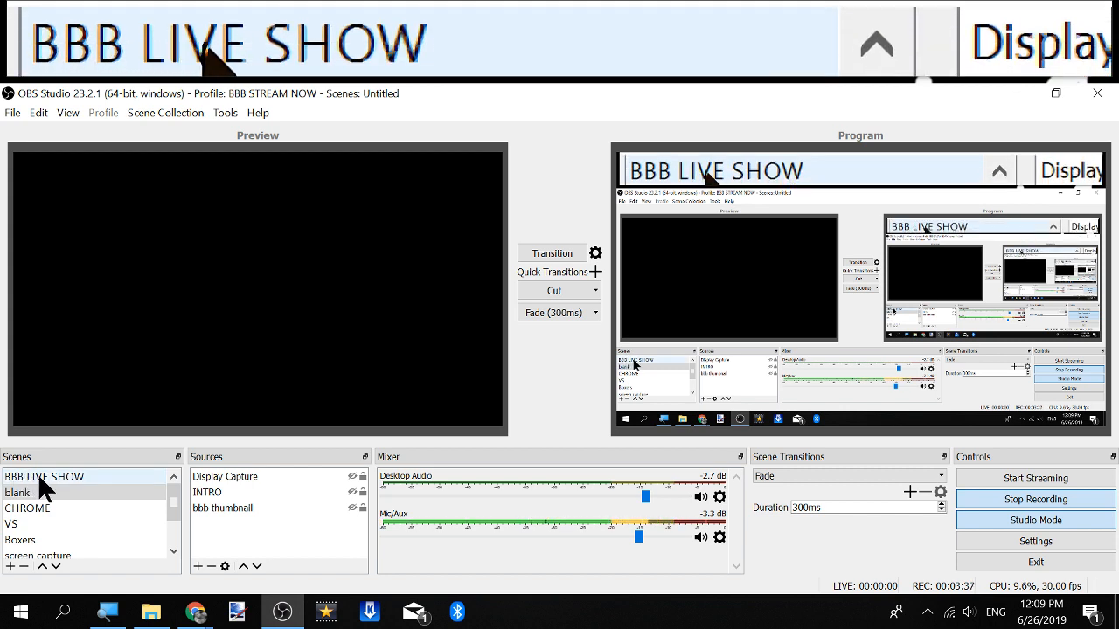
# Load the BBB LIVE SHOW scene into the preview and hide its INTRO source.
pyautogui.click(39, 478)
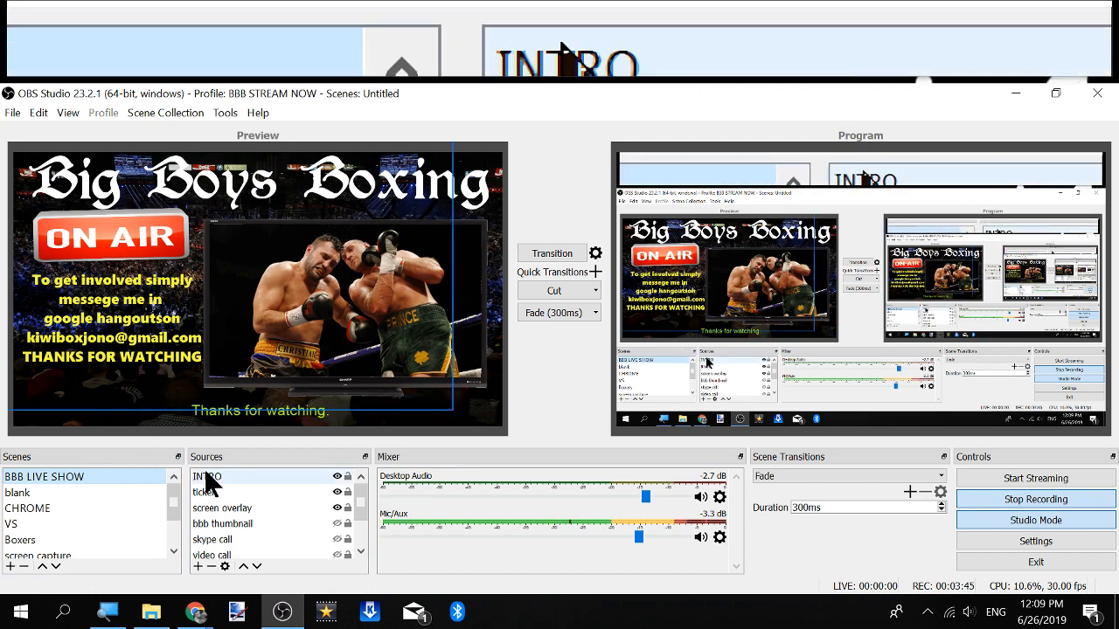
pyautogui.click(335, 477)
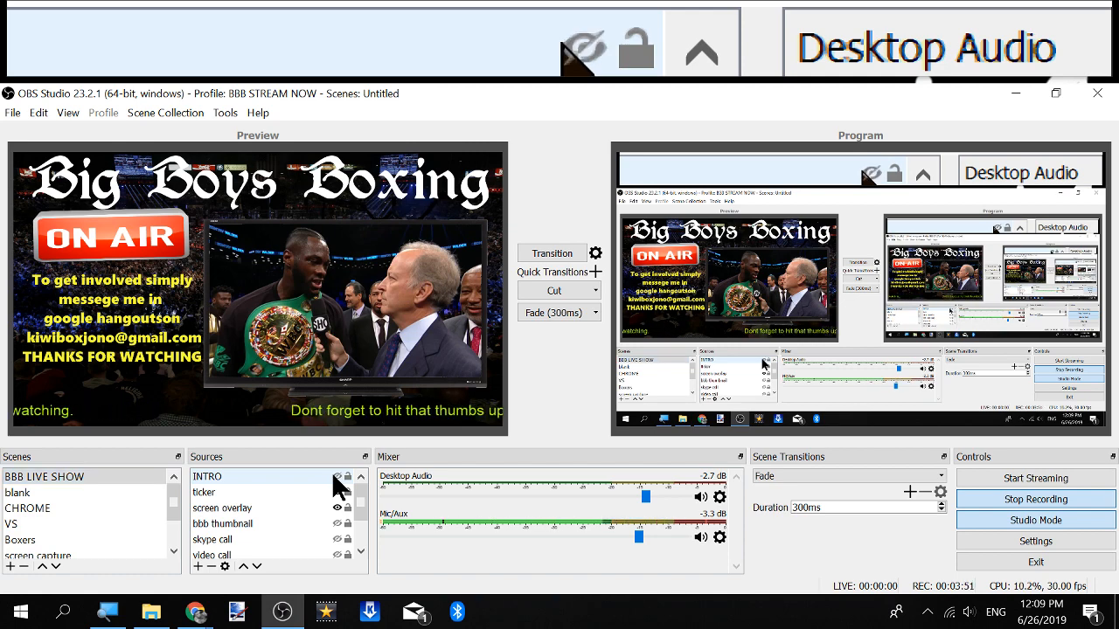
pyautogui.click(336, 477)
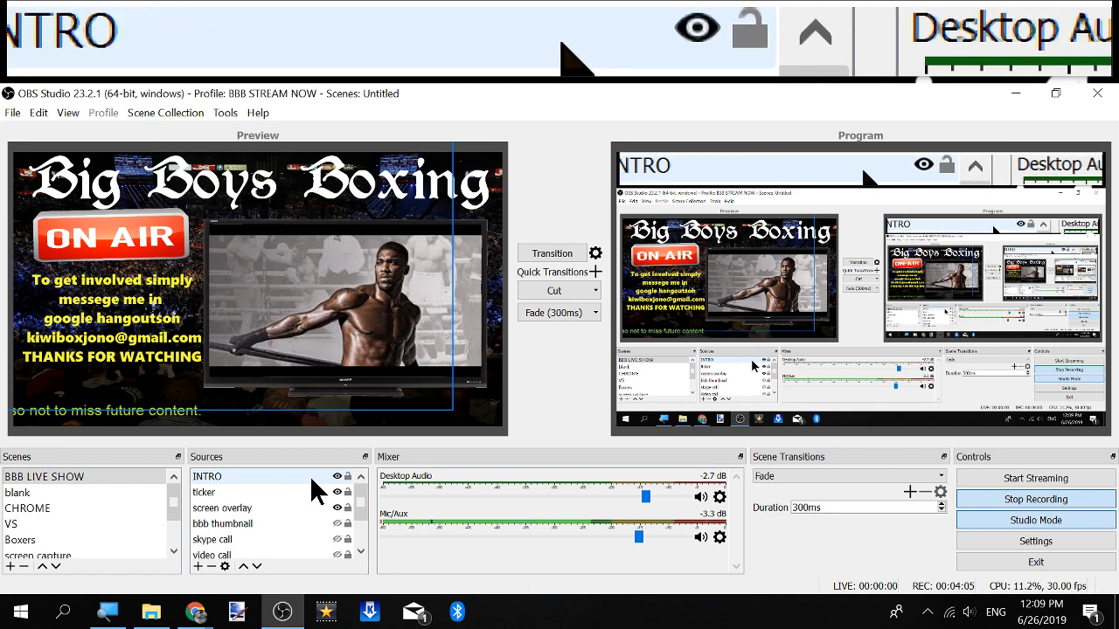
pyautogui.click(337, 477)
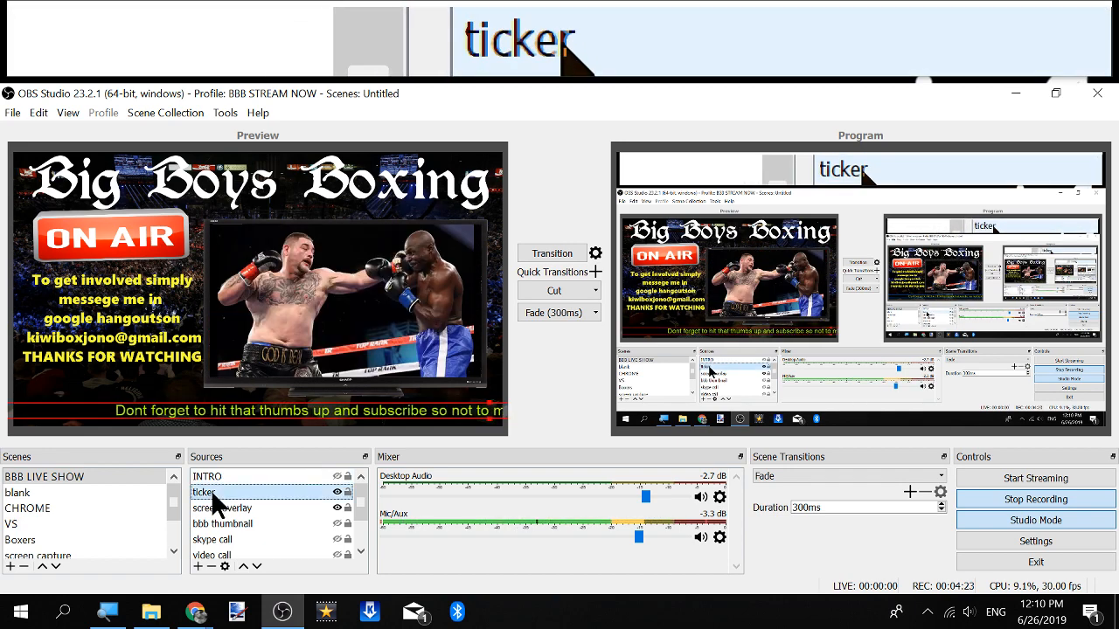
pyautogui.rightClick(210, 490)
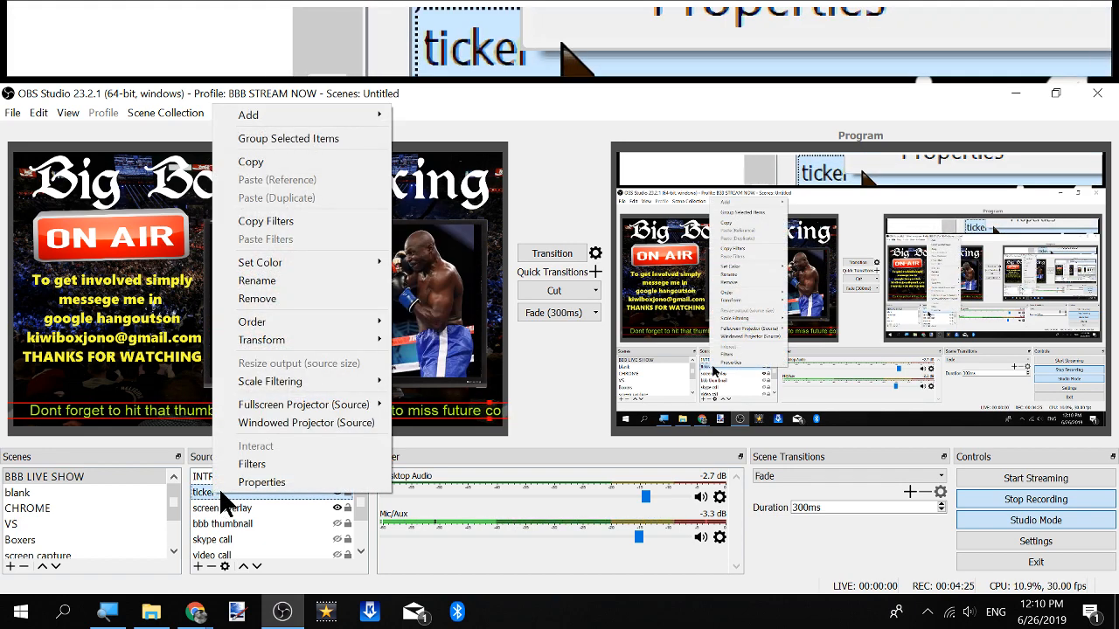
pyautogui.click(556, 391)
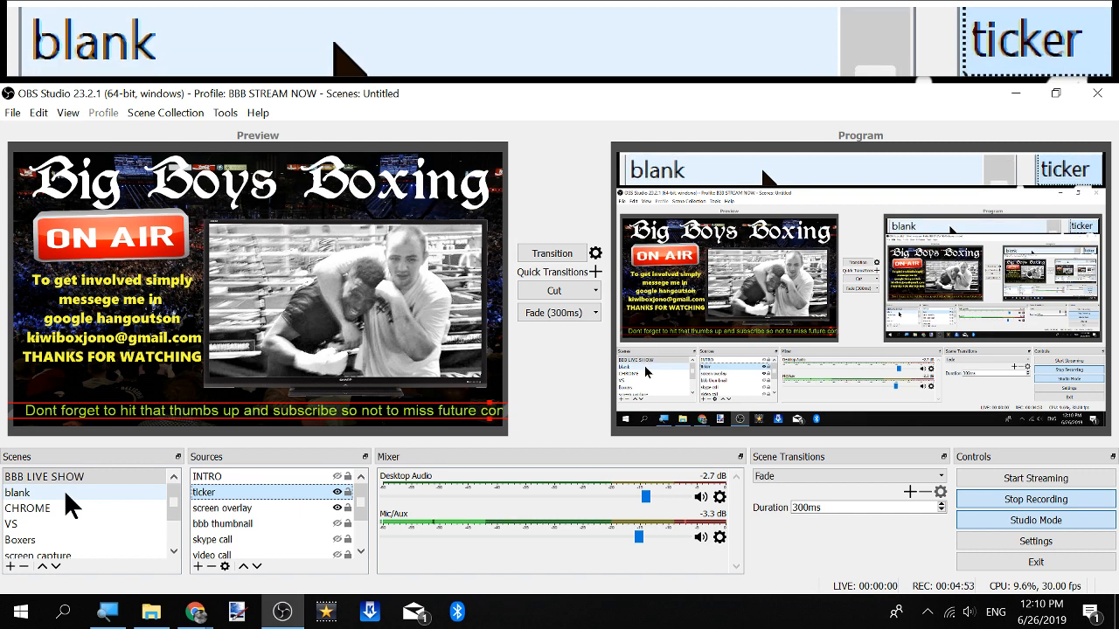
# Preview the CHROME scene and the VS scene, and look through the matchup sources in VS.
pyautogui.click(24, 511)
pyautogui.click(24, 510)
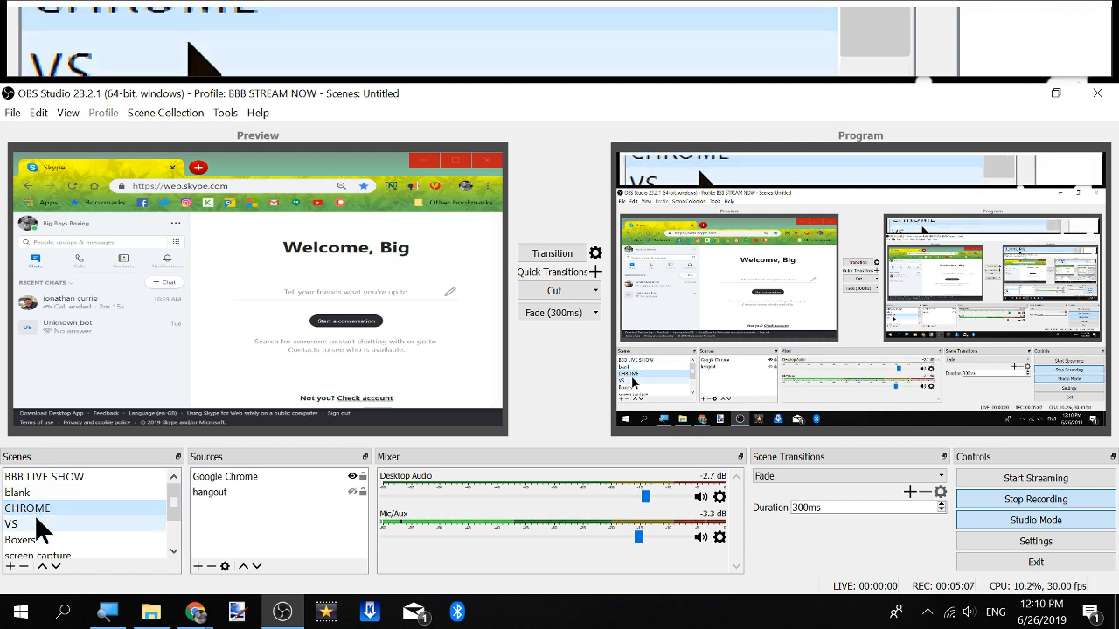
pyautogui.click(28, 525)
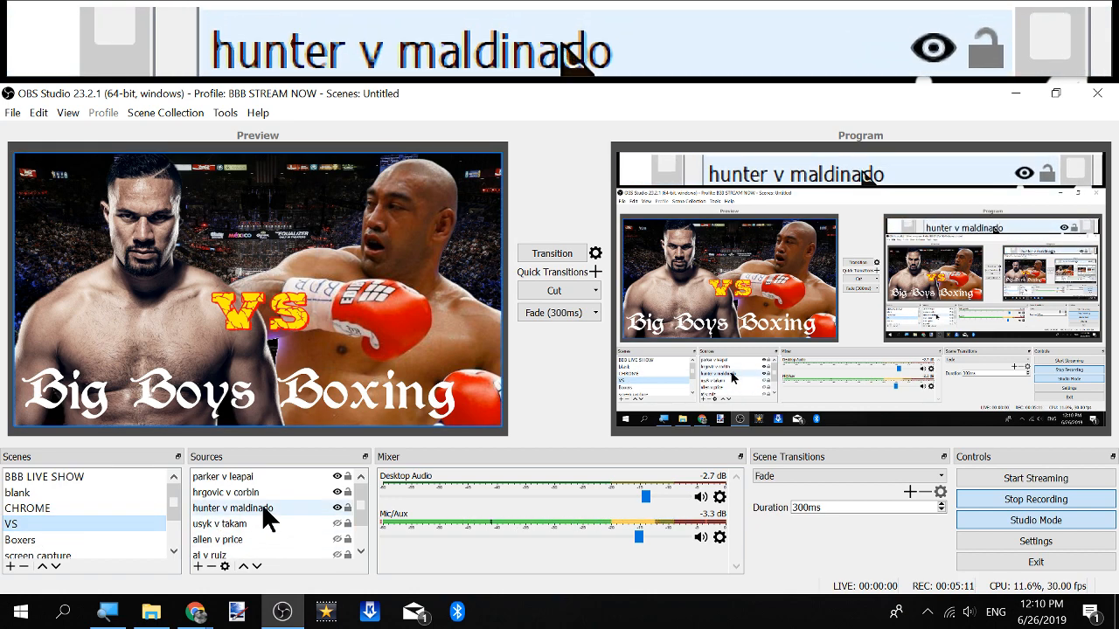
pyautogui.scroll(-1, 259, 502)
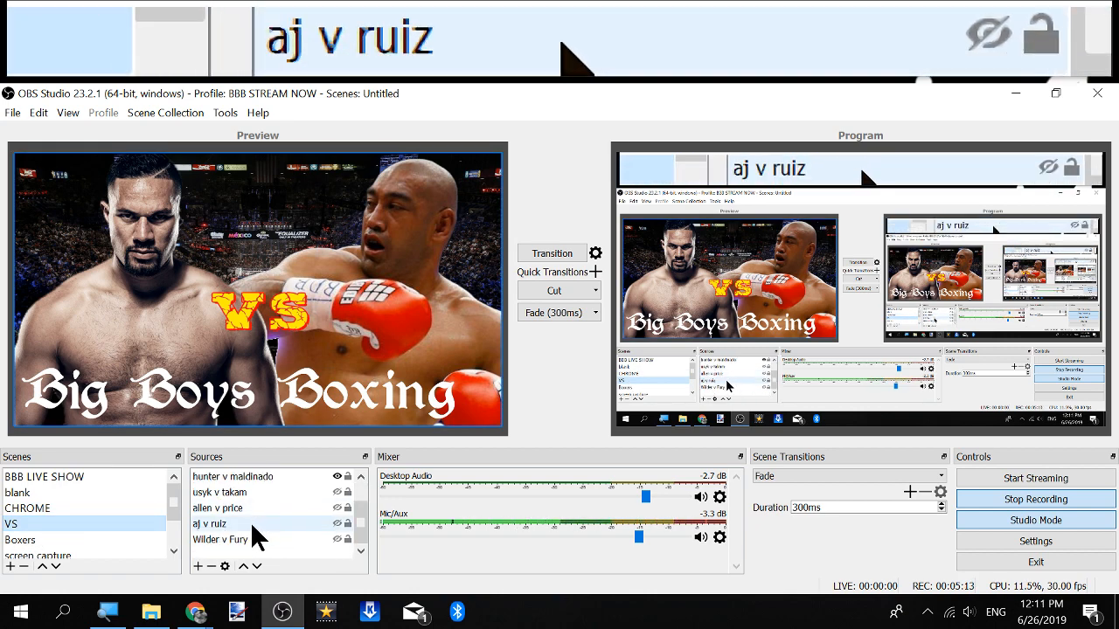
pyautogui.scroll(1, 252, 529)
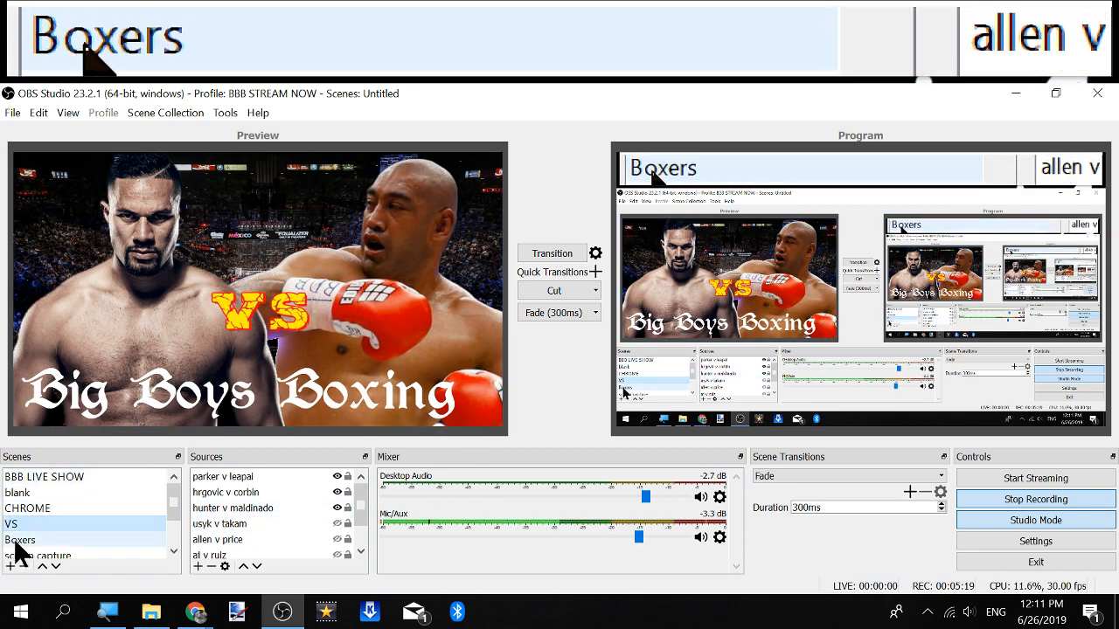
# Look through the remaining scenes, preview CHROME again and return the preview to BBB LIVE SHOW.
pyautogui.scroll(-1, 21, 556)
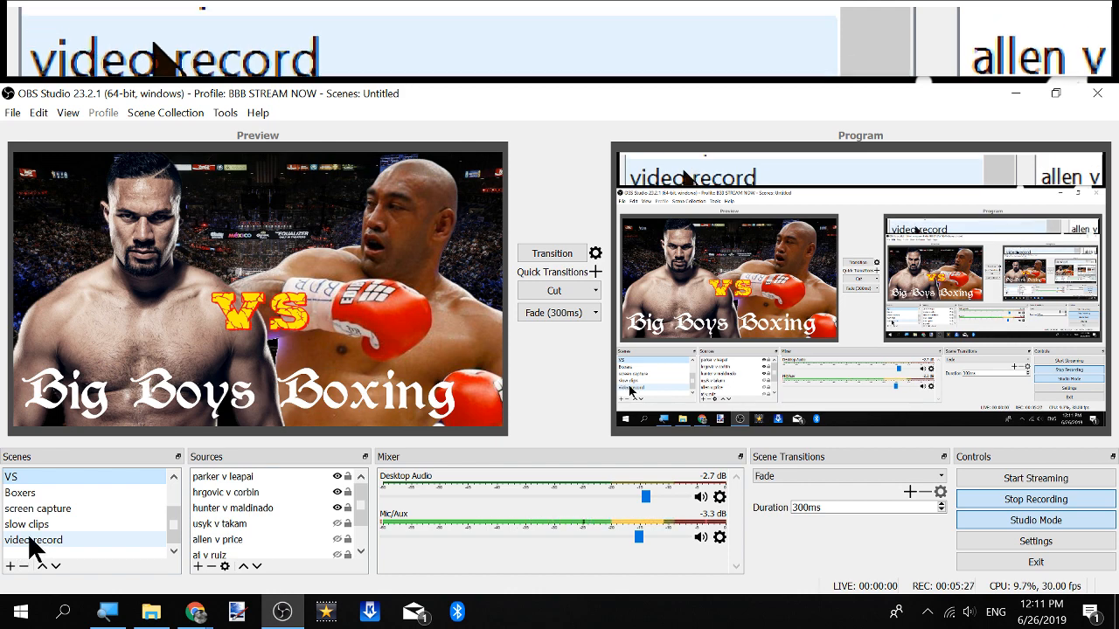
pyautogui.scroll(1, 25, 520)
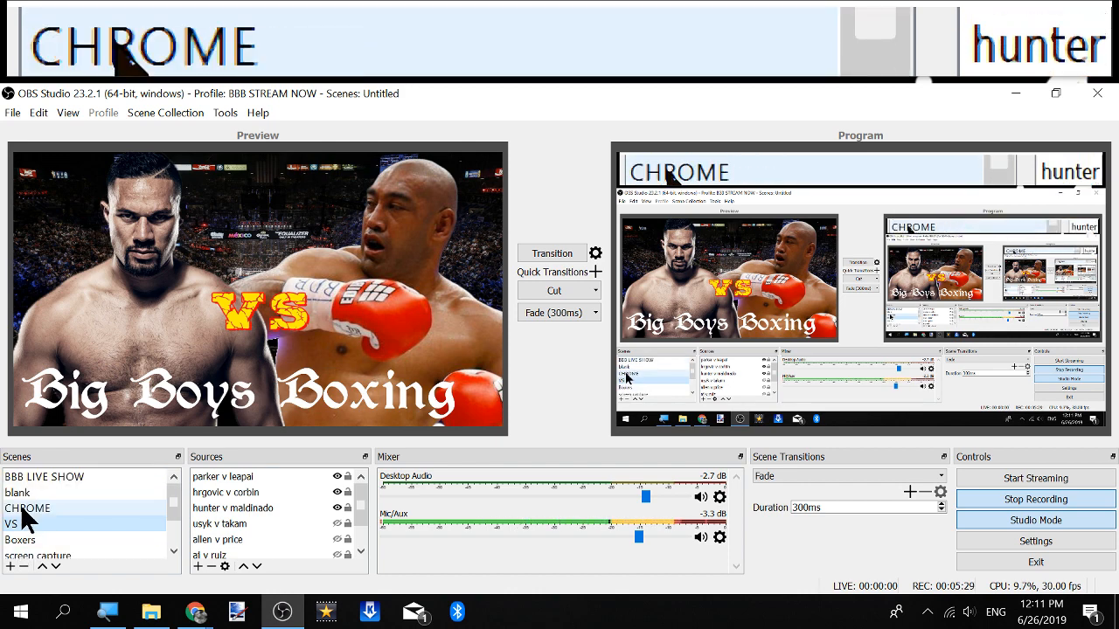
pyautogui.click(26, 511)
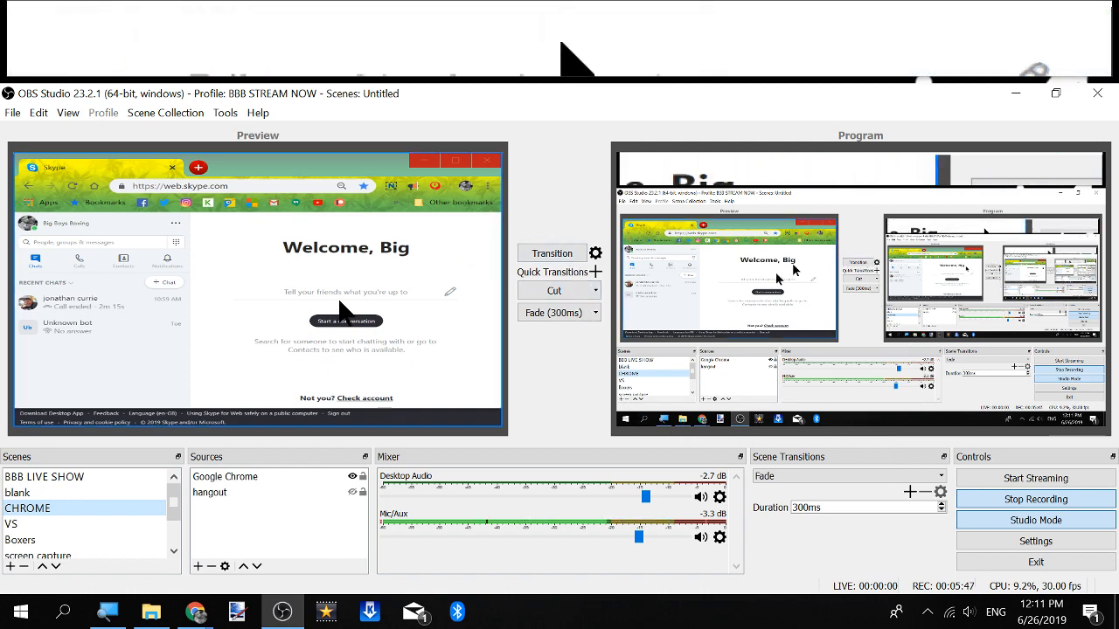
pyautogui.click(50, 478)
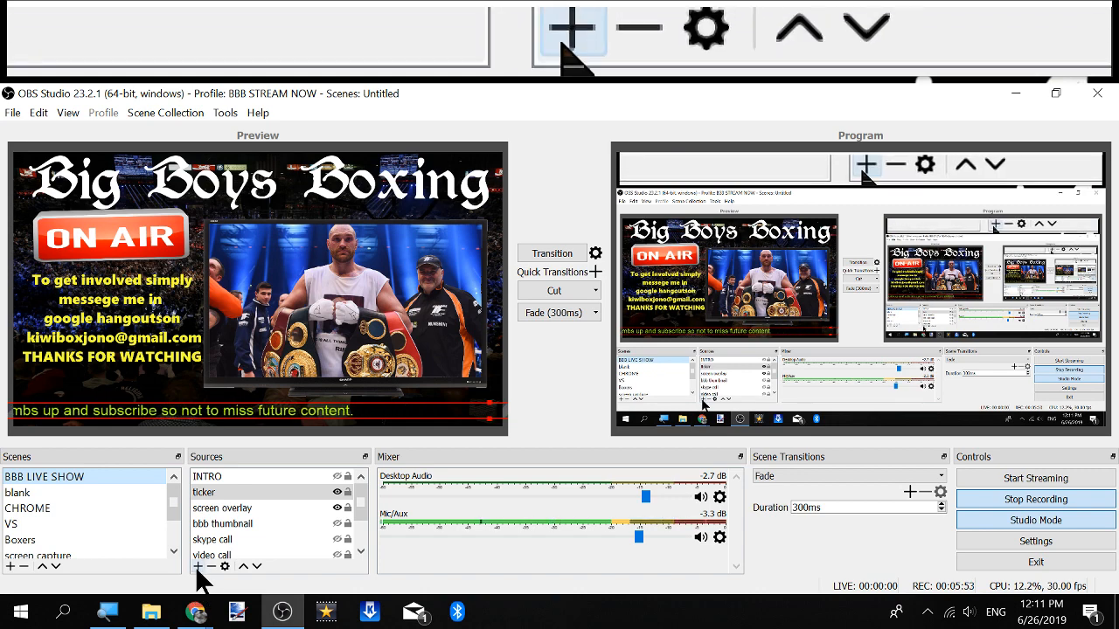
# Review the source types that can be added to the BBB LIVE SHOW scene.
pyautogui.click(197, 566)
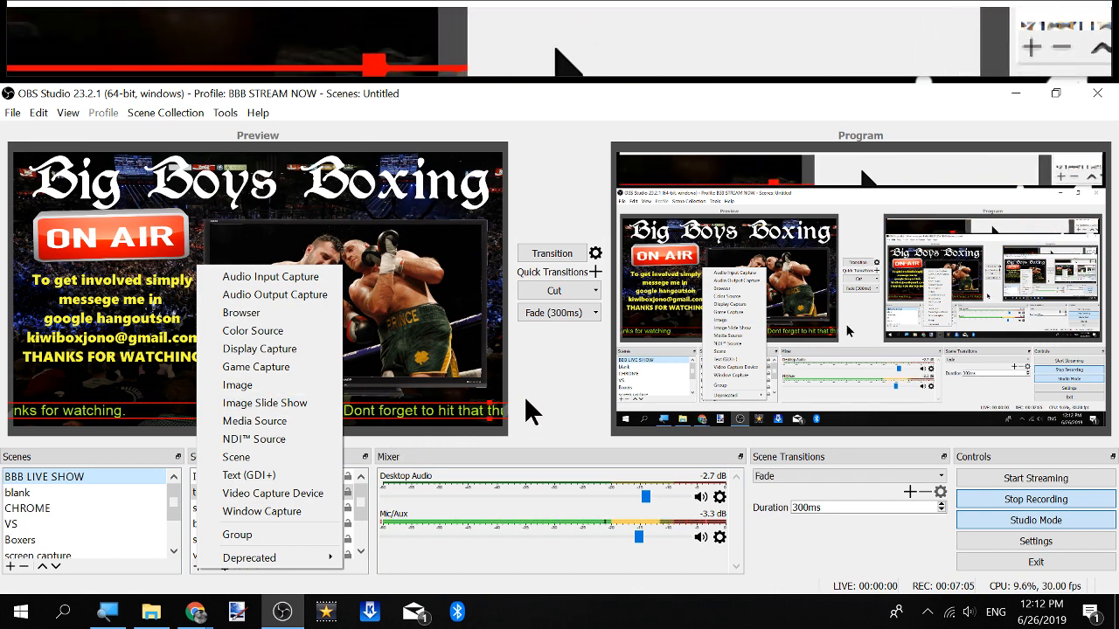
pyautogui.click(511, 402)
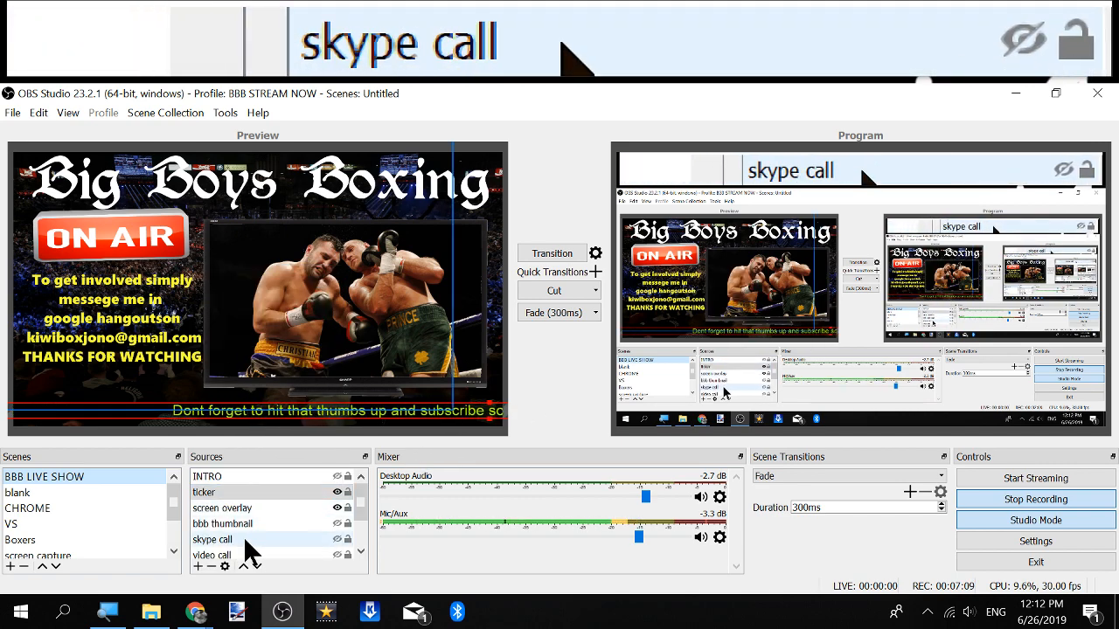
# Open the properties of the slideshow source and examine its transition, timing, playback, aspect ratio and image file settings.
pyautogui.scroll(-1, 243, 536)
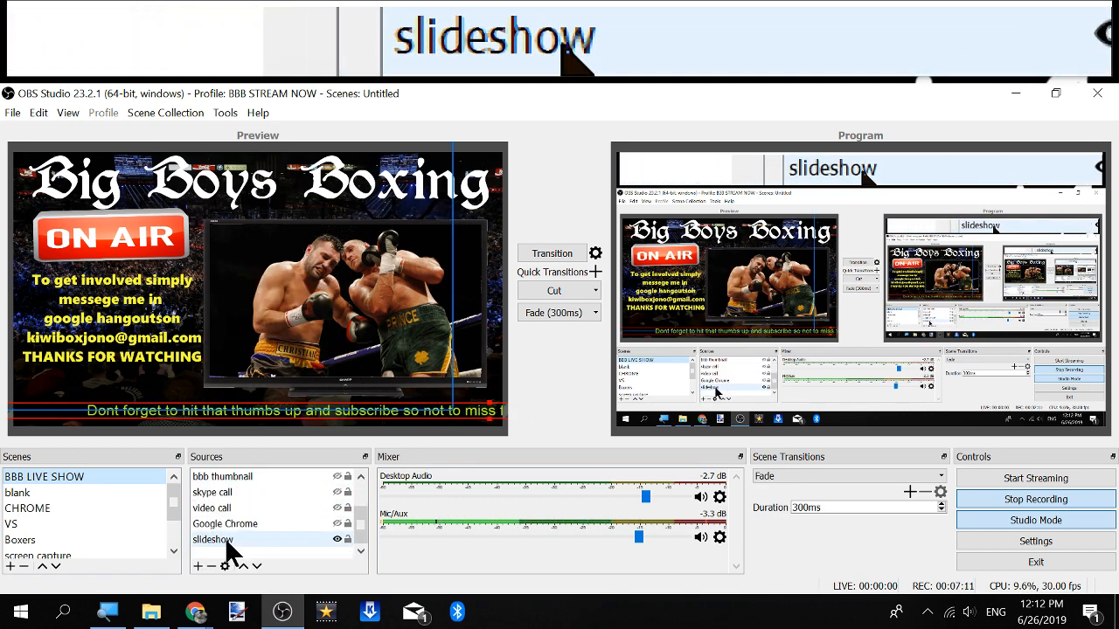
pyautogui.click(228, 542)
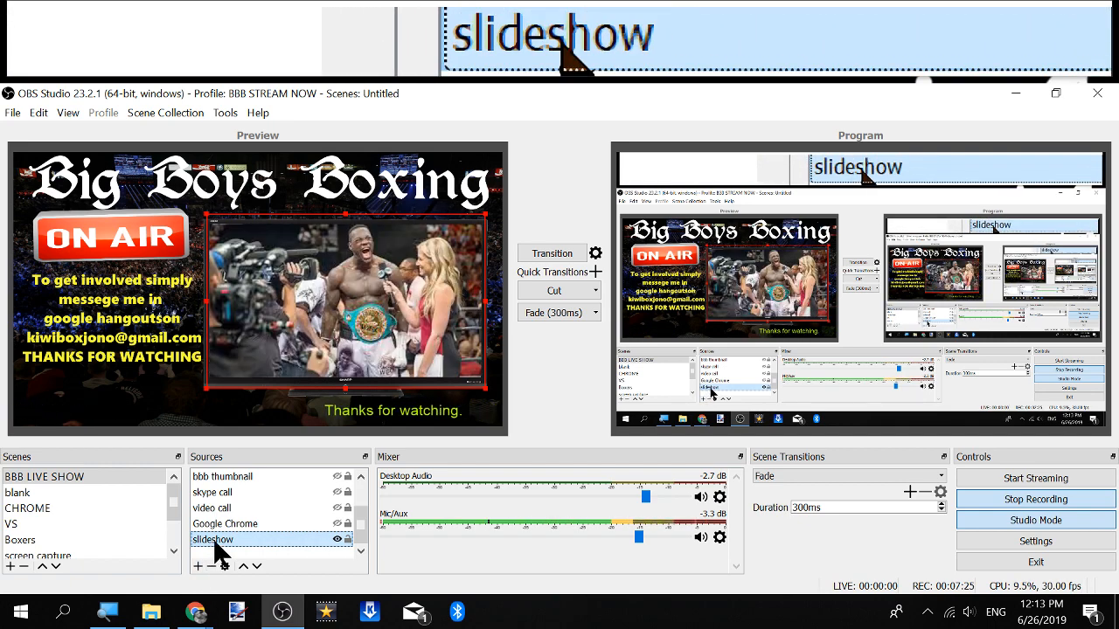
pyautogui.rightClick(215, 542)
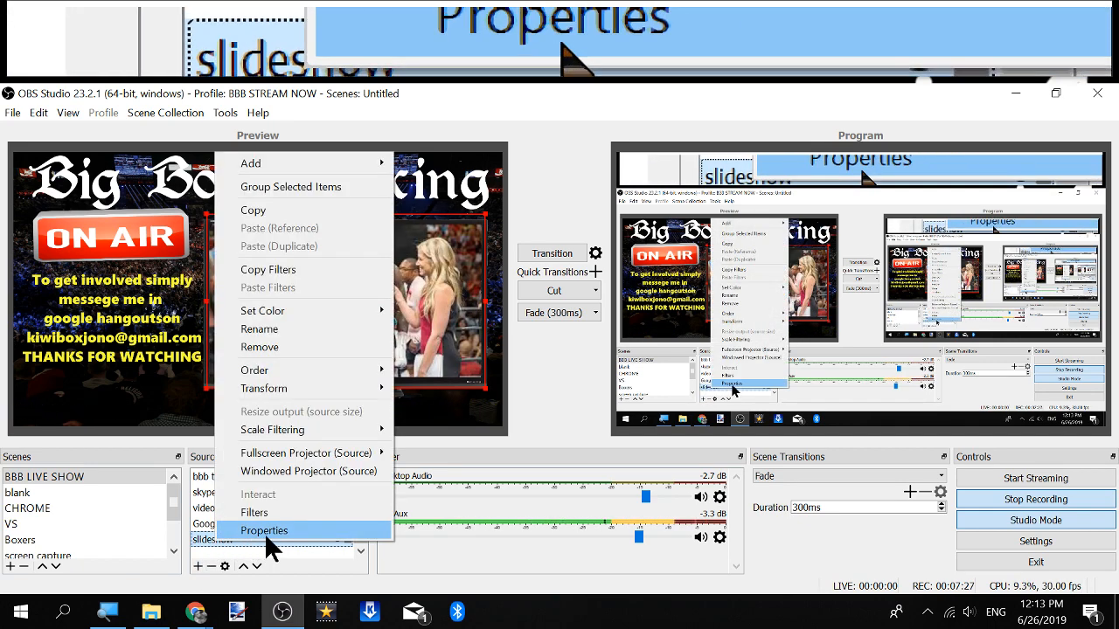
pyautogui.click(266, 532)
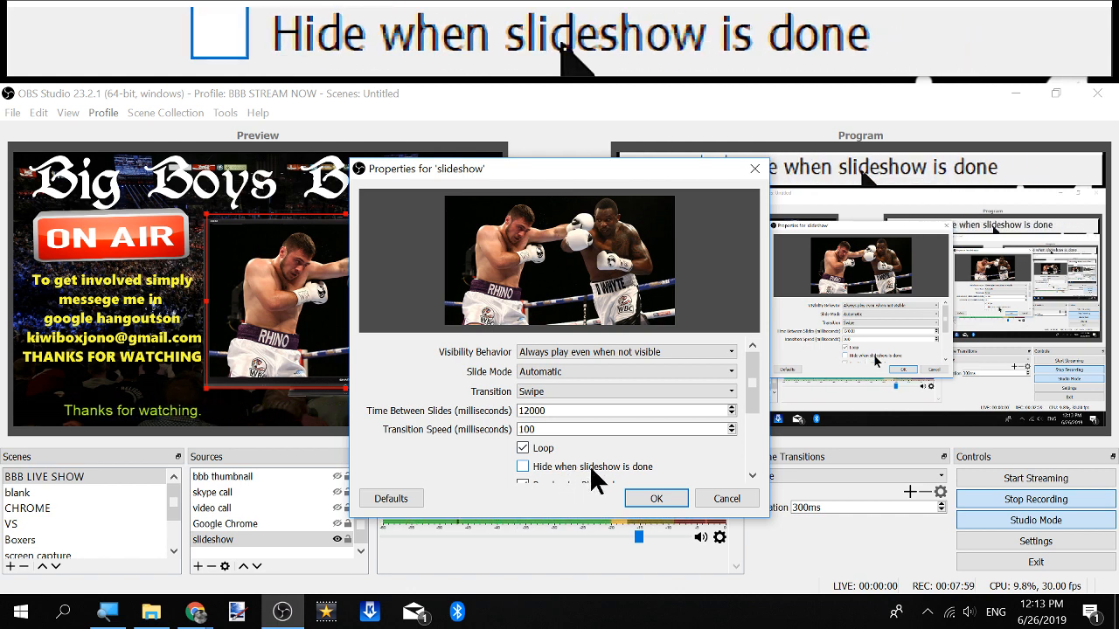
pyautogui.scroll(-1, 554, 472)
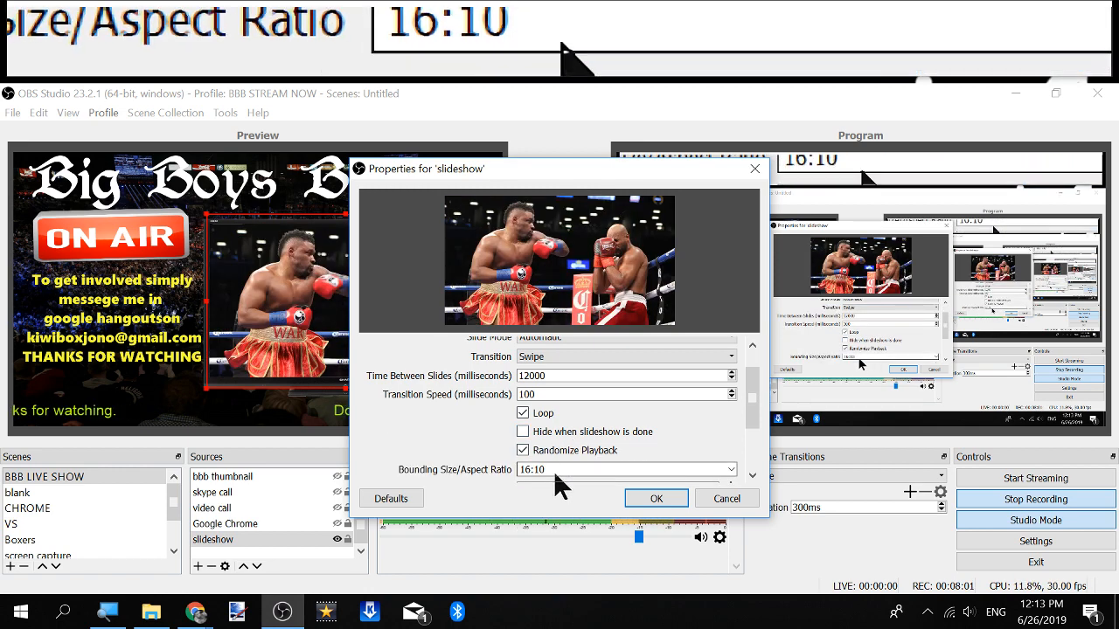
pyautogui.click(547, 449)
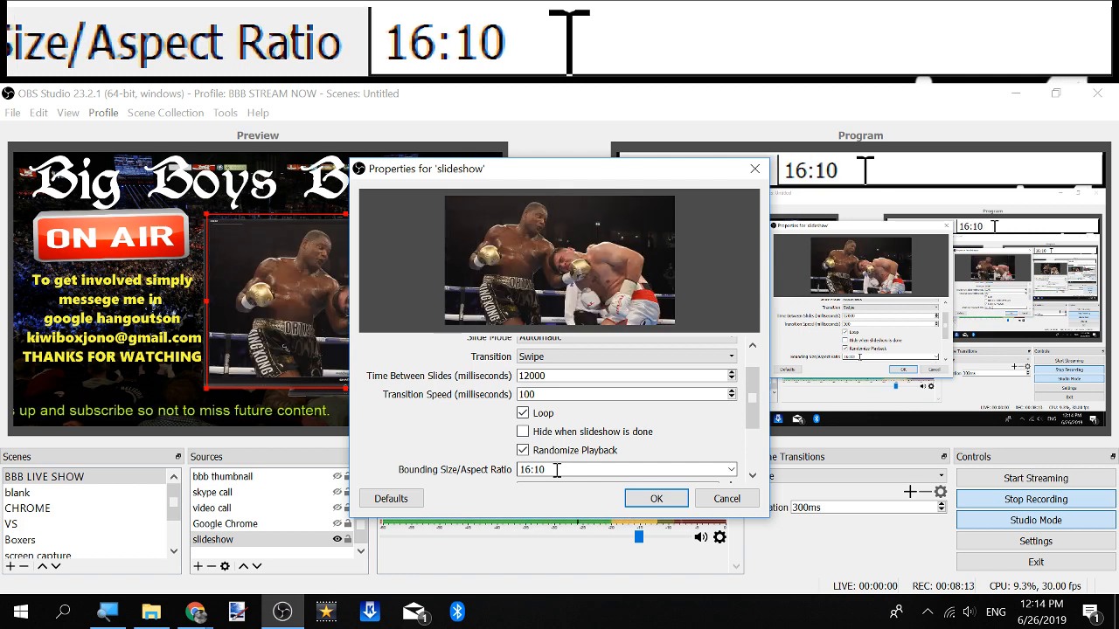
pyautogui.scroll(-1, 553, 459)
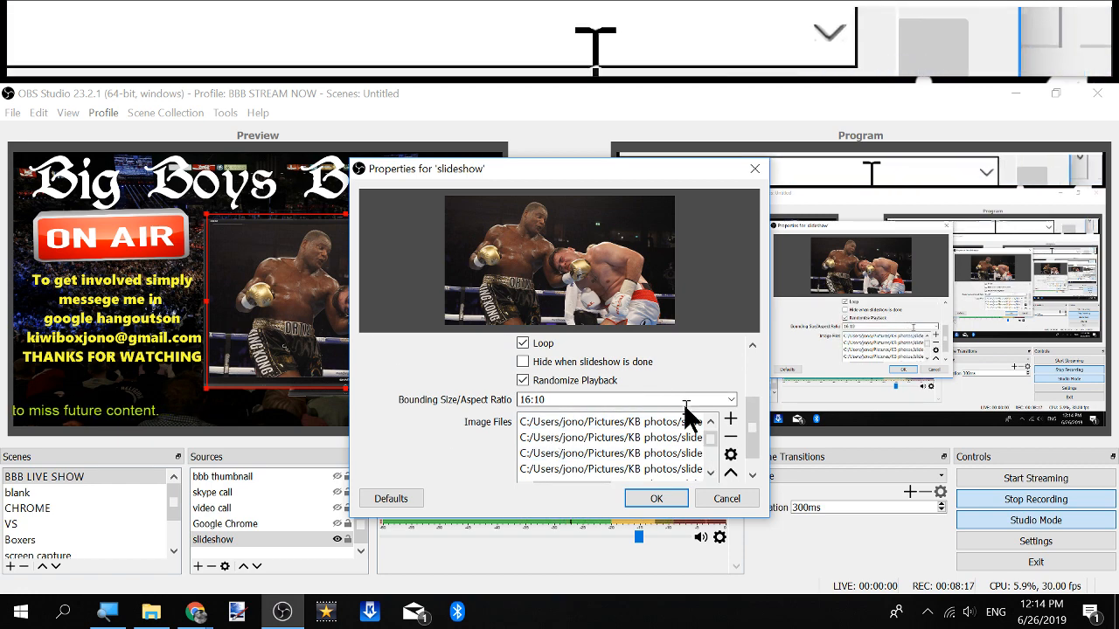
# Browse the hw's folder for slideshow images, and close the slideshow properties without adding any files.
pyautogui.click(732, 421)
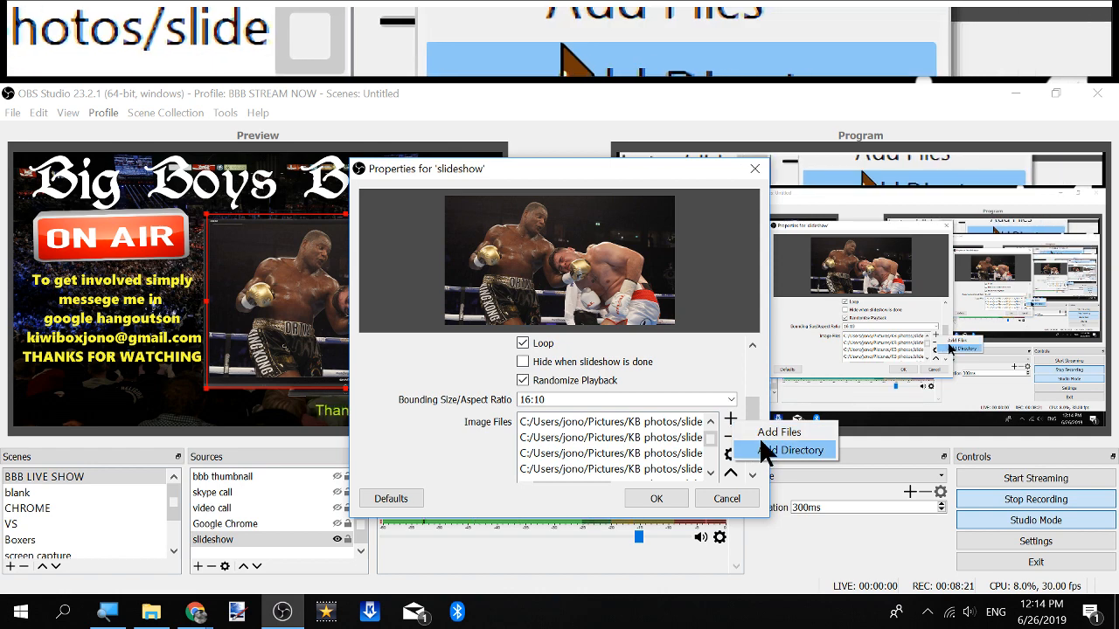
pyautogui.click(763, 435)
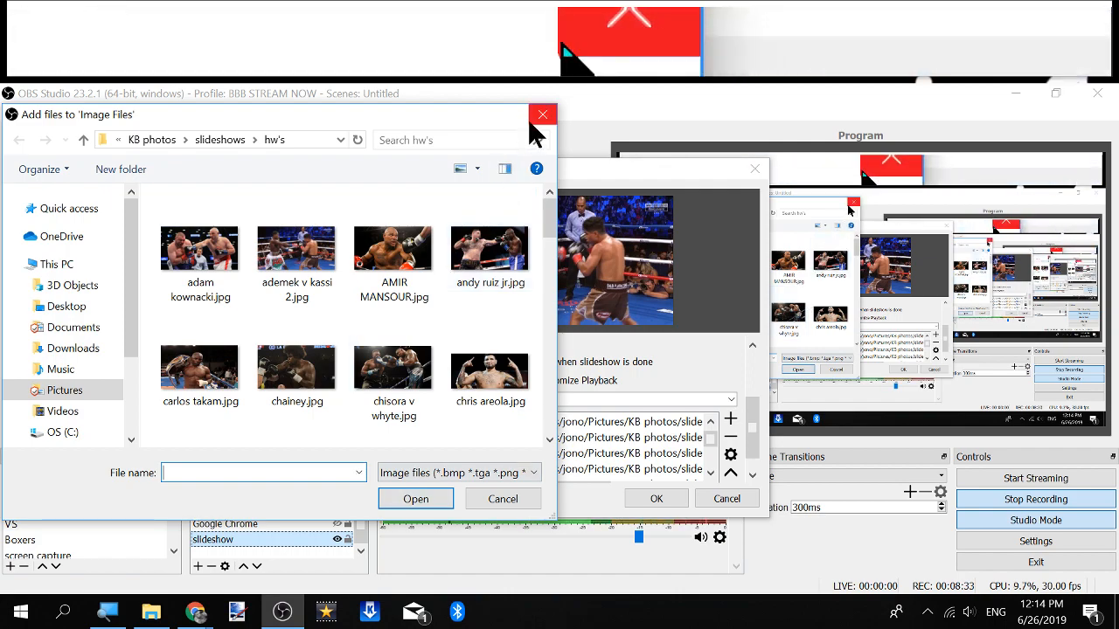
pyautogui.click(530, 121)
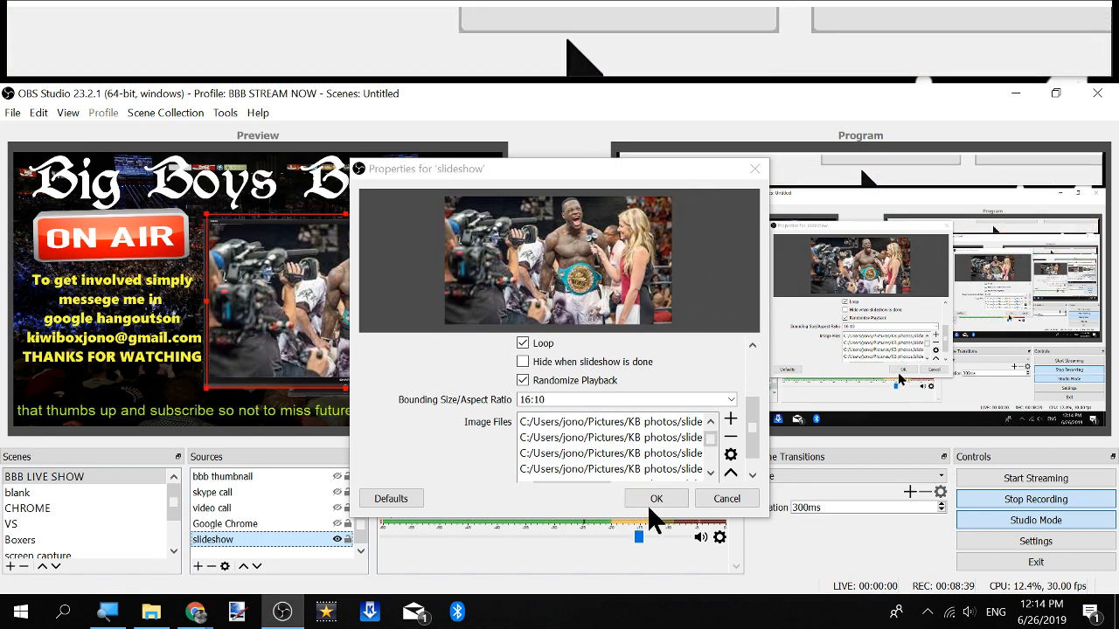
pyautogui.click(740, 171)
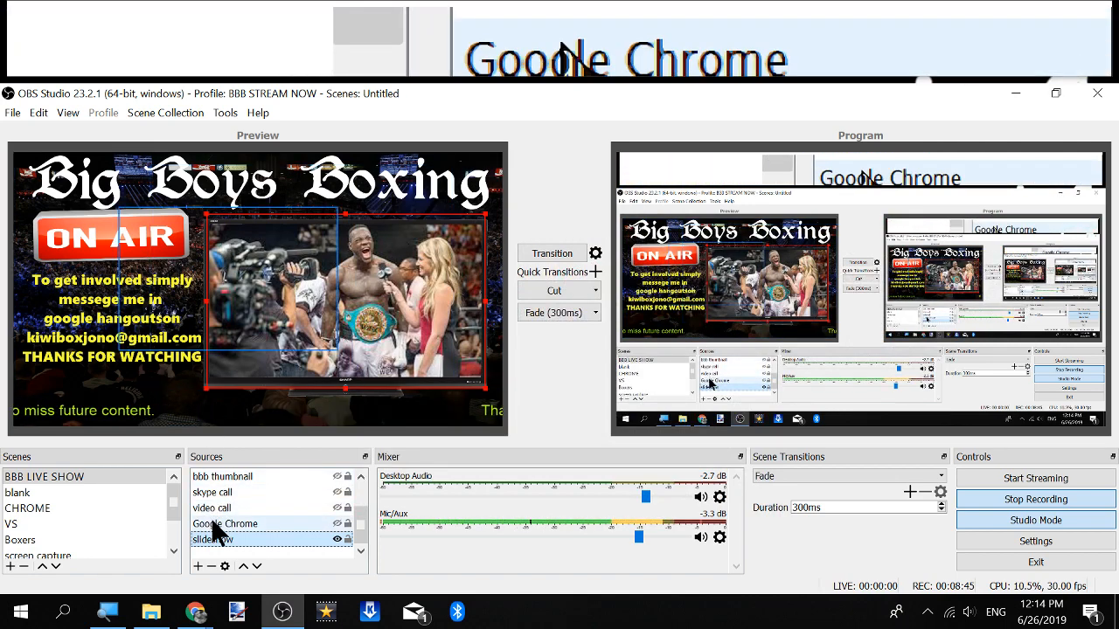
# Review the list of available source types once more without adding one.
pyautogui.click(197, 566)
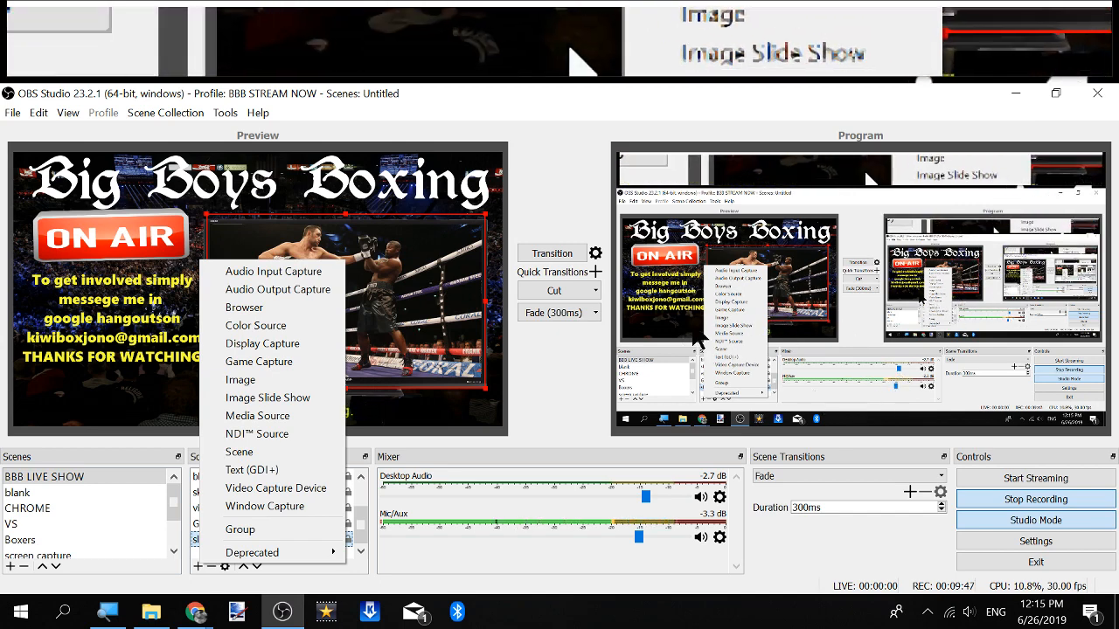
pyautogui.click(543, 359)
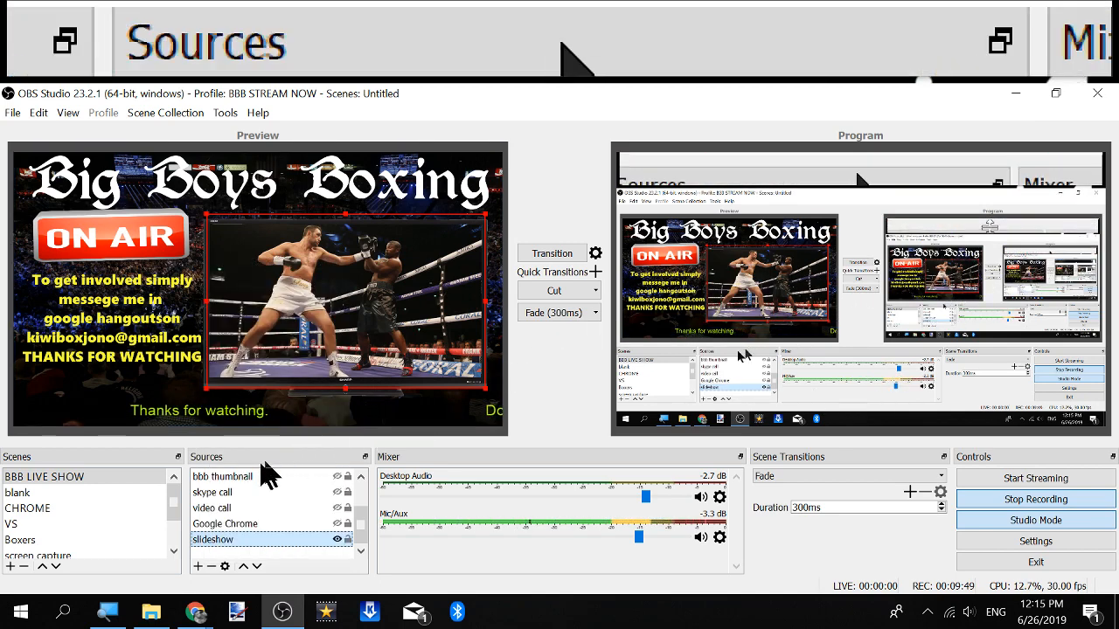
# Open the properties of the INTRO source and examine its local video file and playback options.
pyautogui.scroll(1, 229, 511)
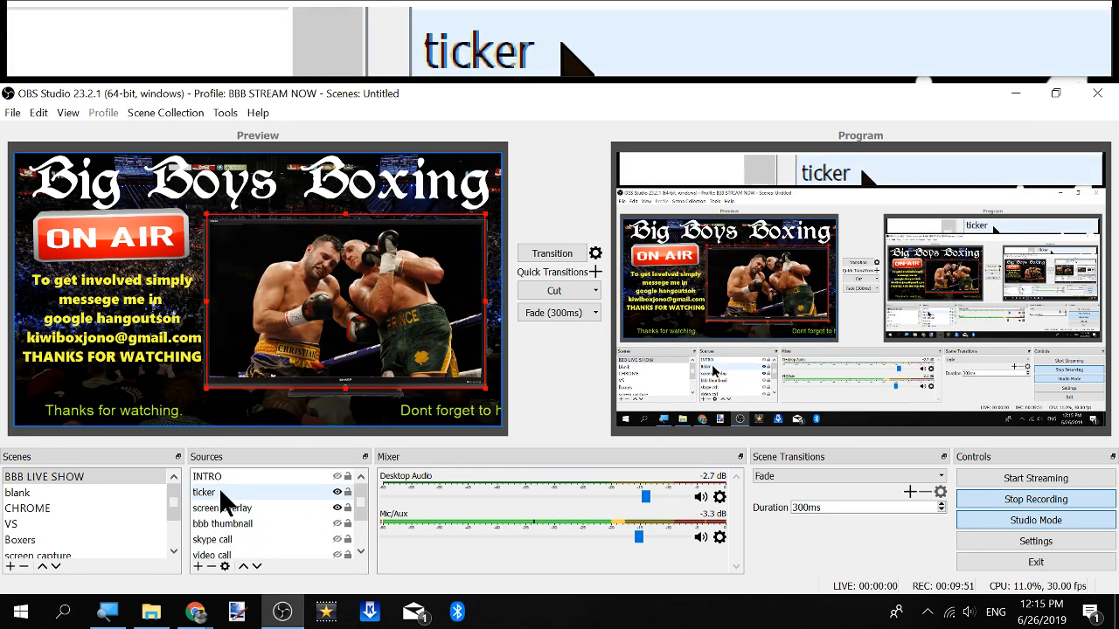
pyautogui.click(231, 476)
pyautogui.rightClick(230, 476)
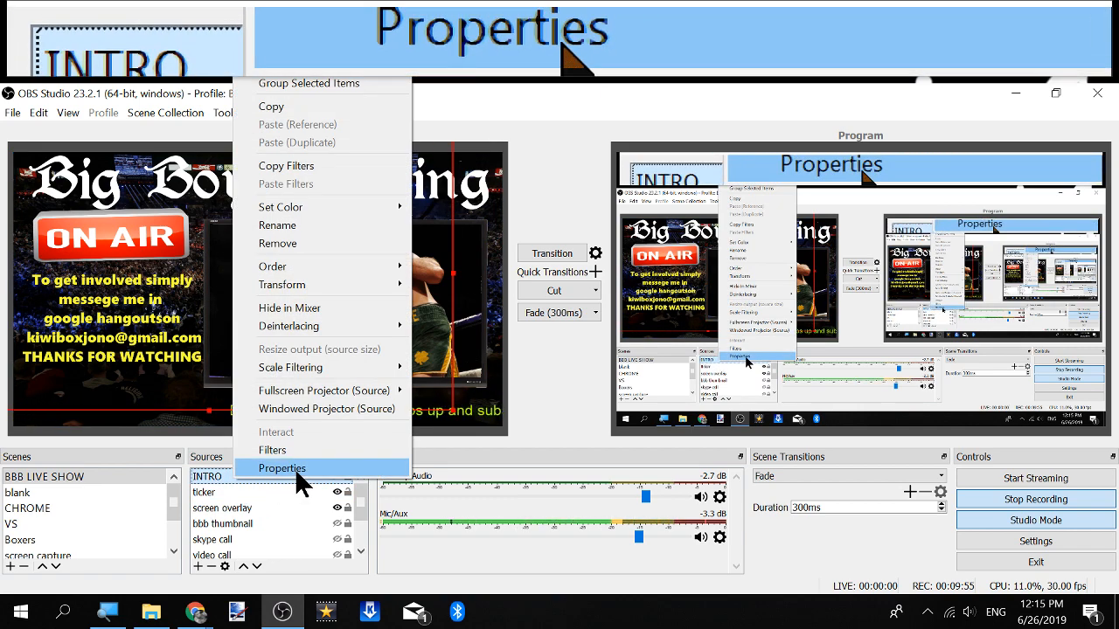
pyautogui.click(297, 472)
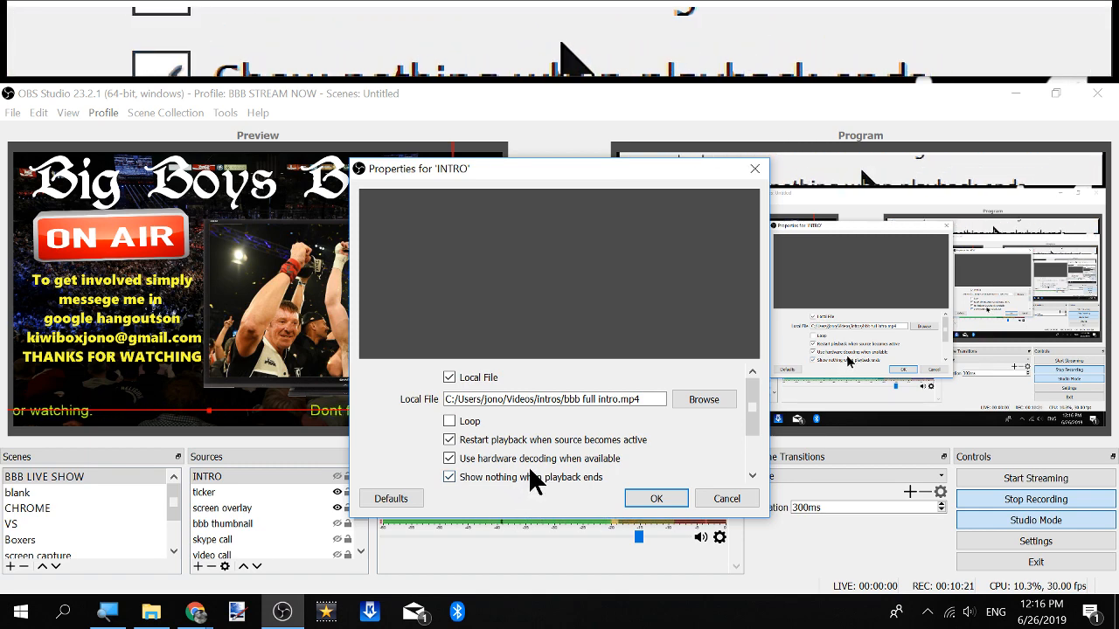
# Review the INTRO source's remaining playback, speed and YUV color range options, and close its properties without changes.
pyautogui.scroll(-1, 579, 455)
pyautogui.scroll(-1, 579, 455)
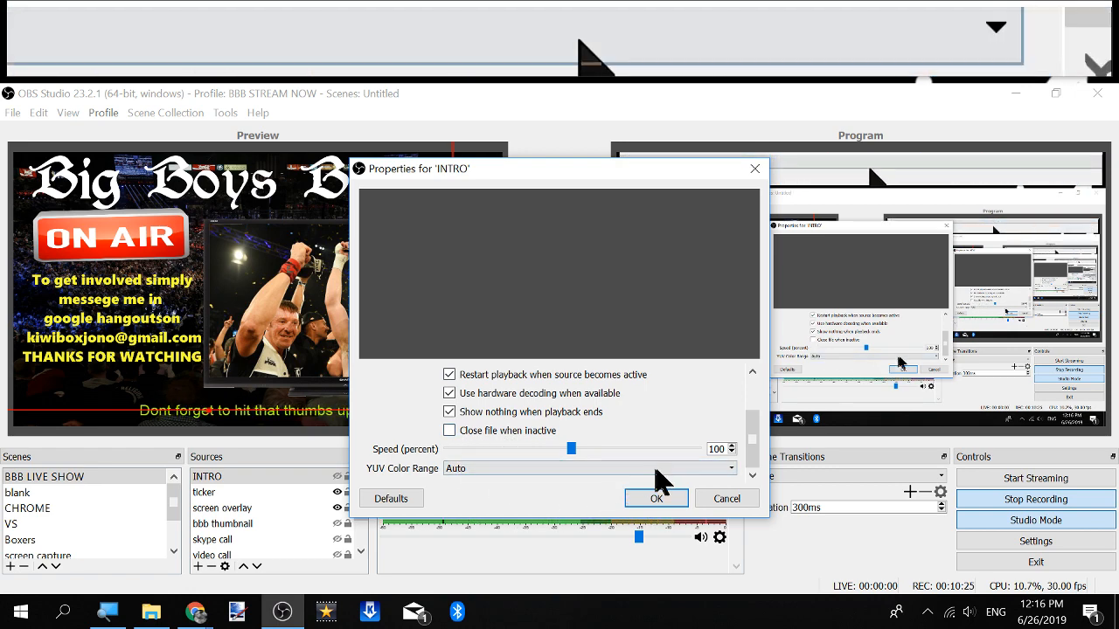
pyautogui.click(726, 499)
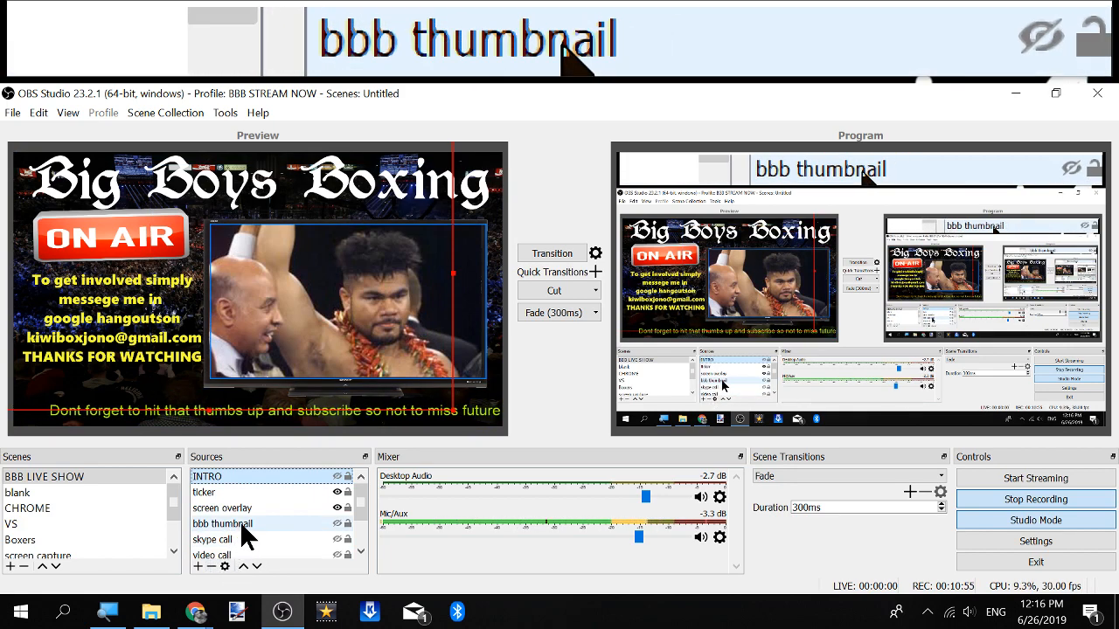
# Show the bbb thumbnail source over the slideshow in the BBB LIVE SHOW preview, switching it off and on again to compare.
pyautogui.click(337, 524)
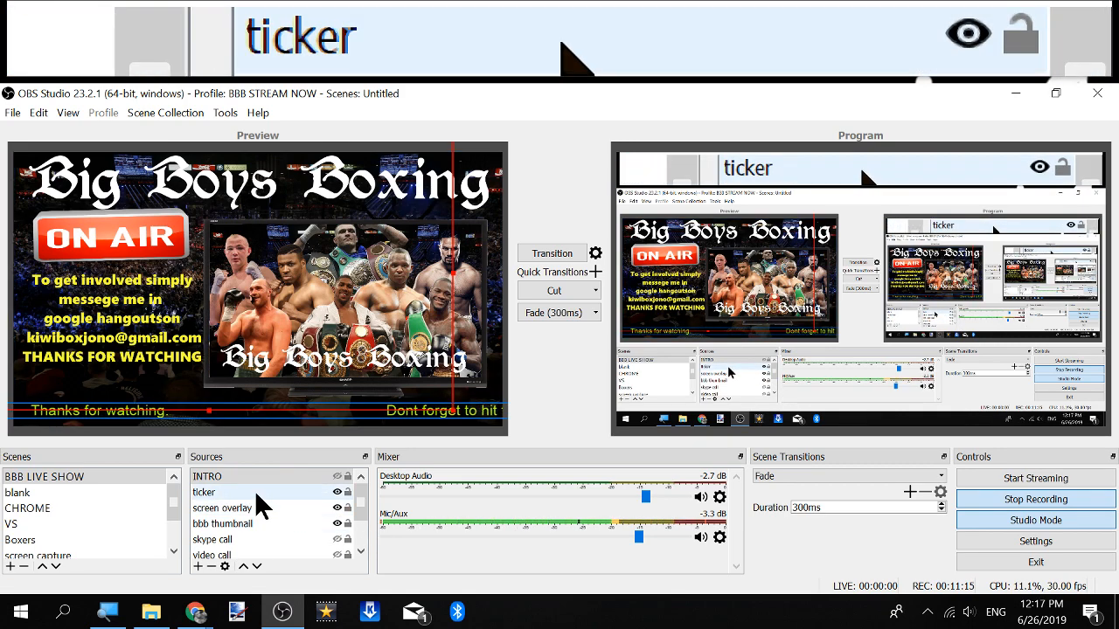
pyautogui.click(259, 522)
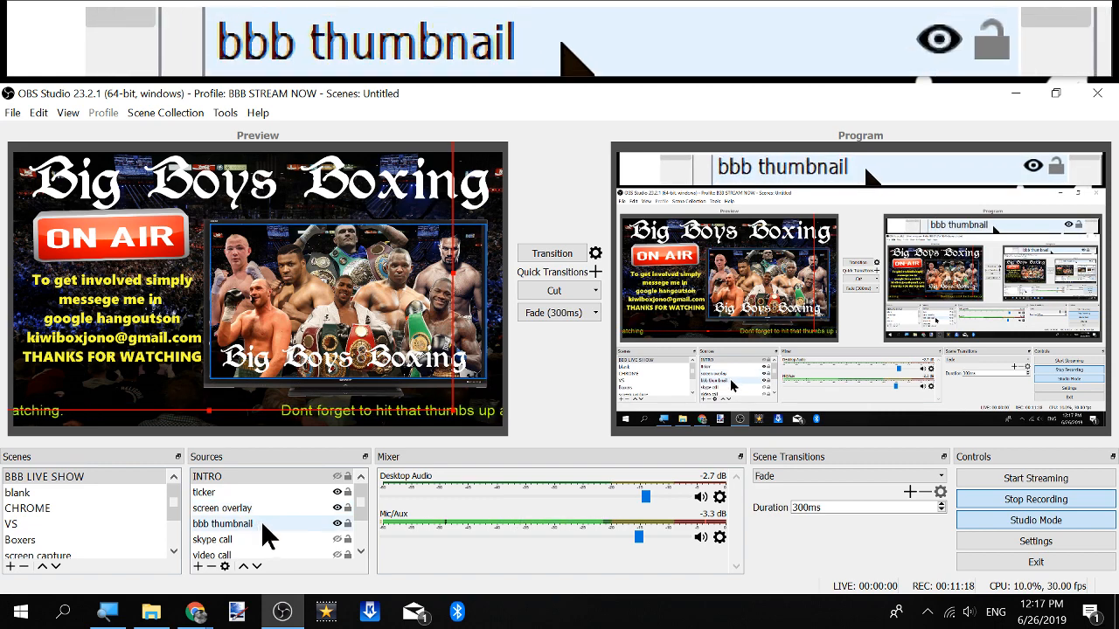
pyautogui.click(337, 524)
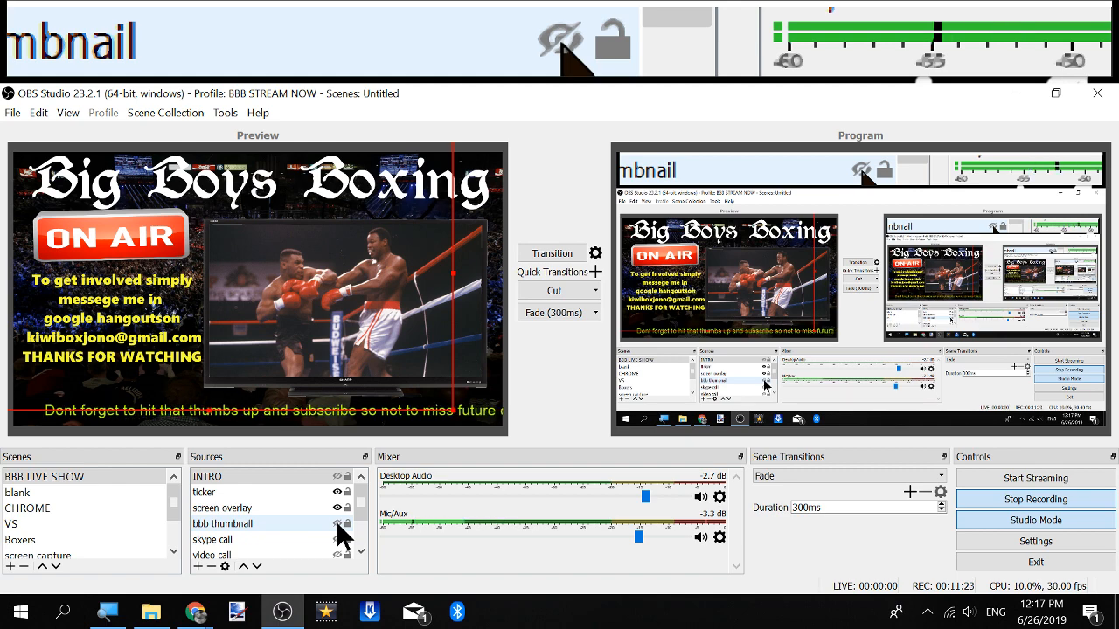
pyautogui.click(337, 524)
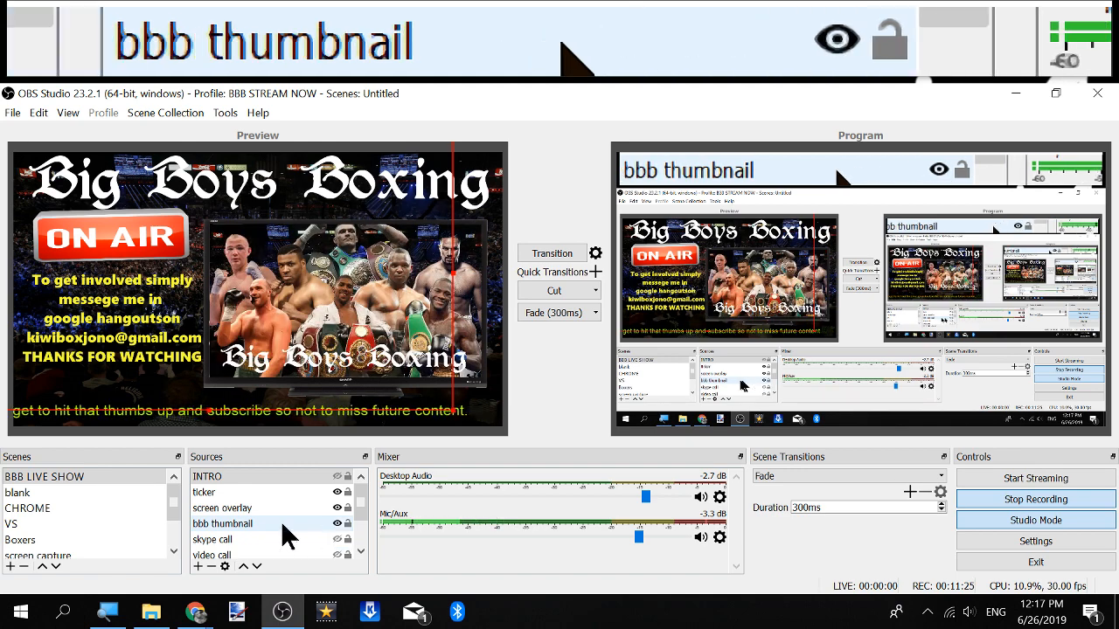
# Hide the screen overlay source, toggle the bbb thumbnail off and on, and show the overlay again.
pyautogui.click(337, 508)
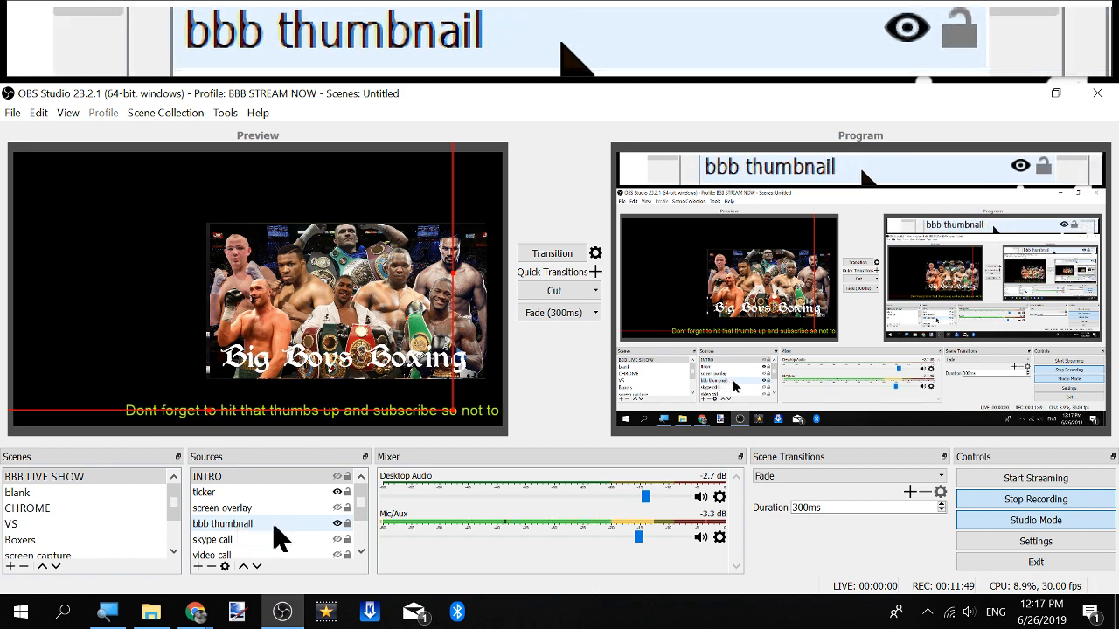
pyautogui.click(337, 525)
pyautogui.click(337, 524)
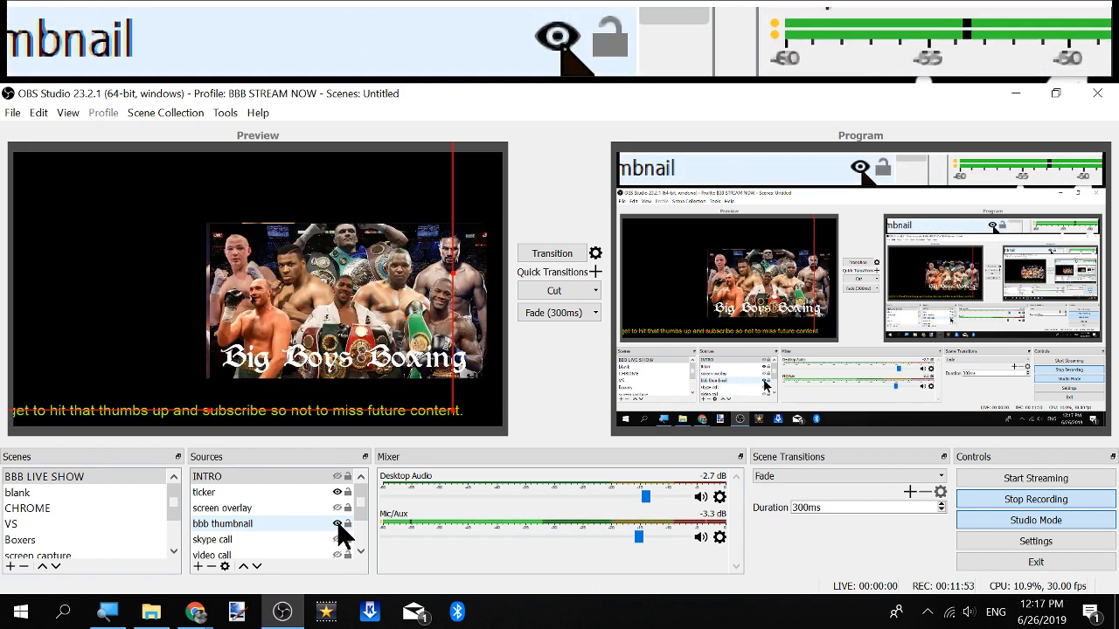
pyautogui.click(337, 508)
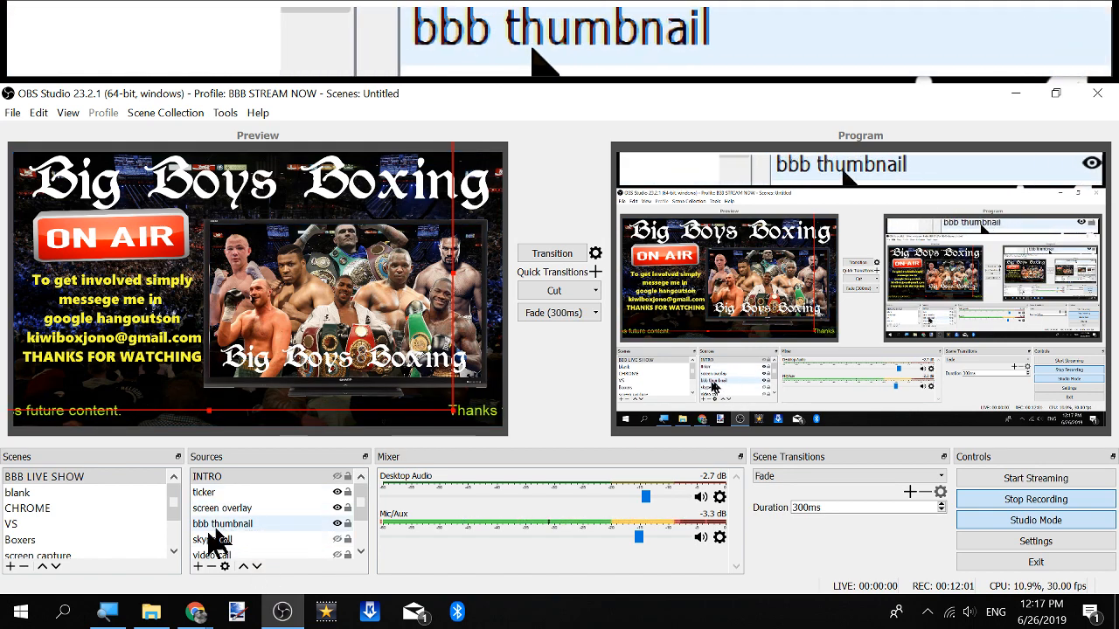
# Bring up the Skype window in Chrome to view it, and return to OBS Studio.
pyautogui.moveTo(203, 615)
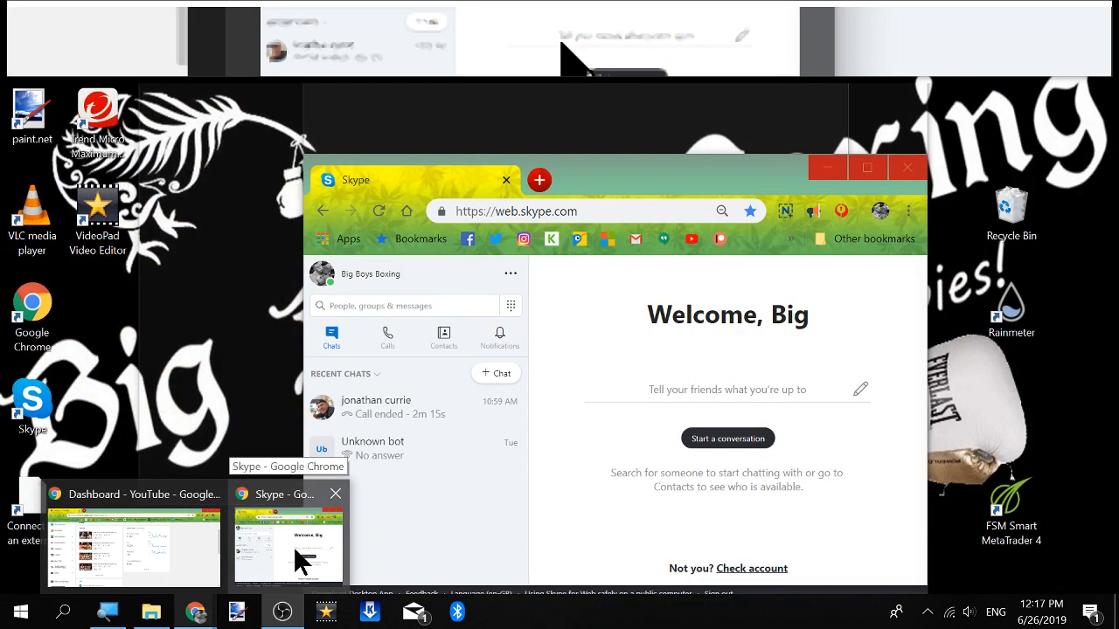
pyautogui.click(294, 549)
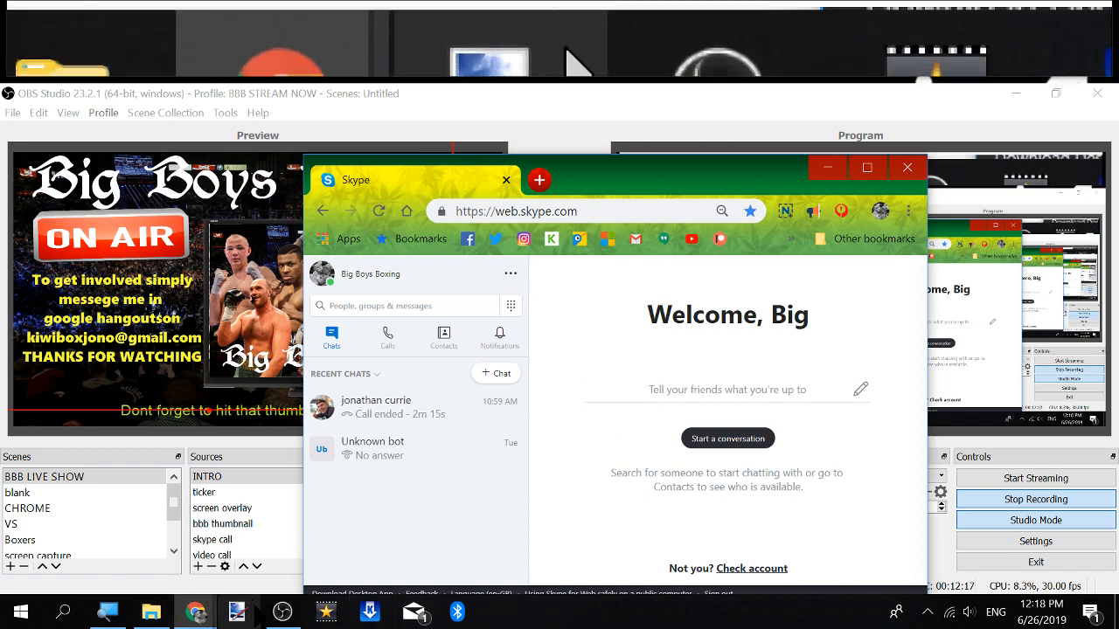
pyautogui.click(283, 612)
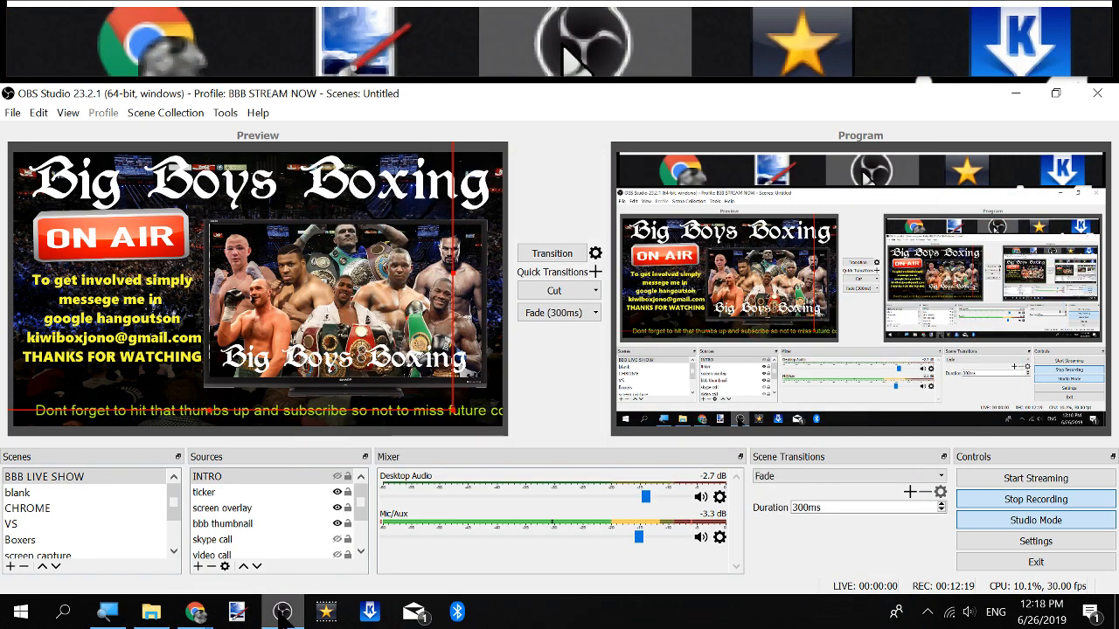
# Add the existing skype call window capture to the blank scene as a visible source.
pyautogui.click(32, 495)
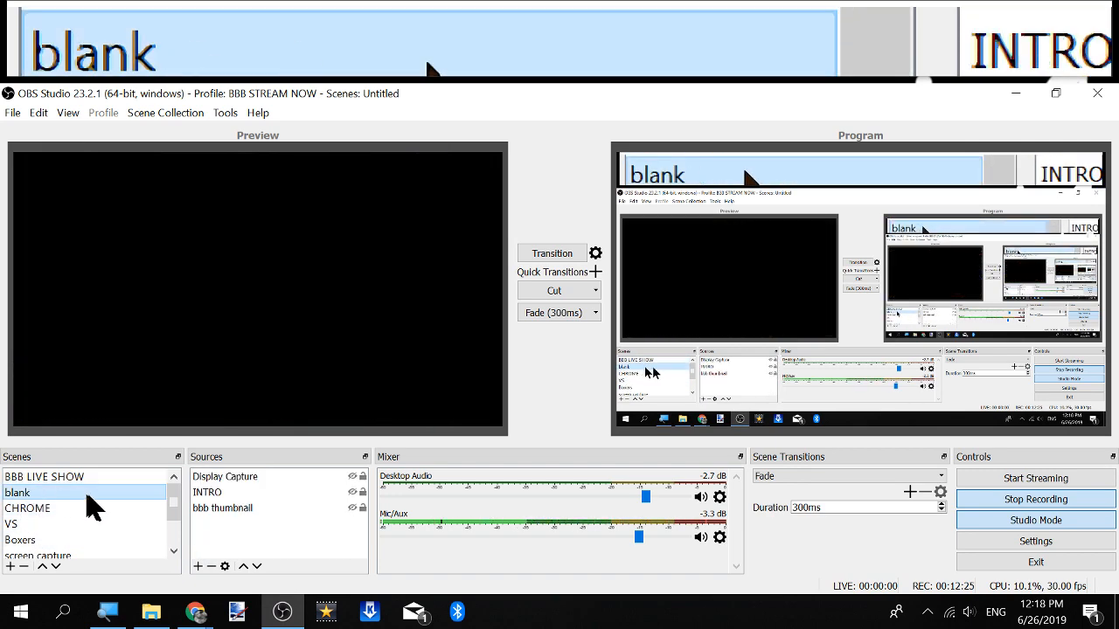
pyautogui.click(198, 567)
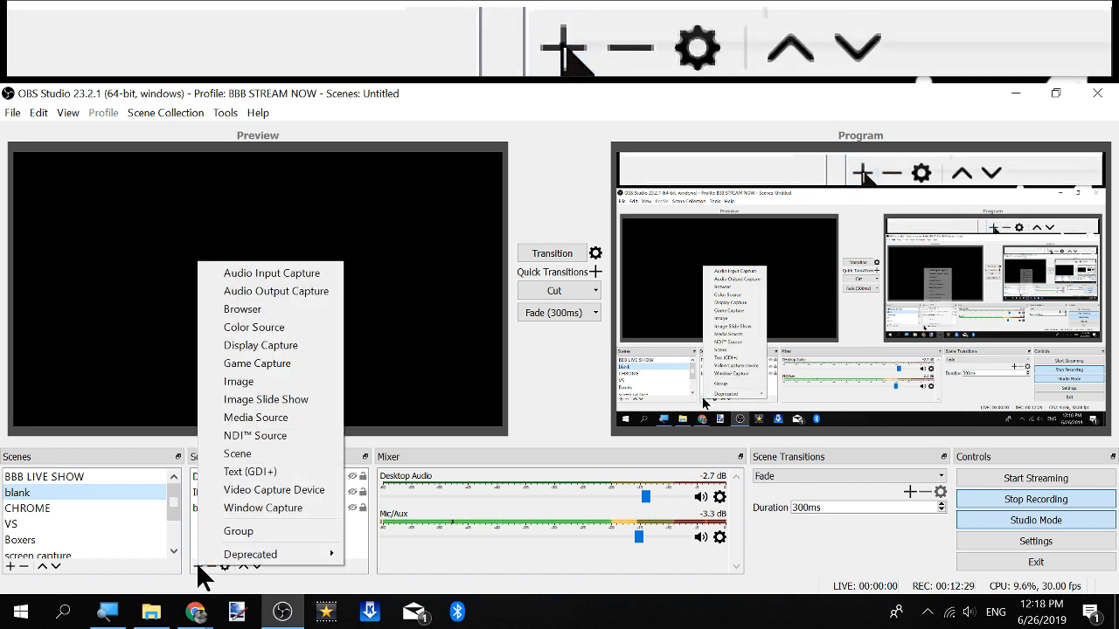
pyautogui.moveTo(250, 549)
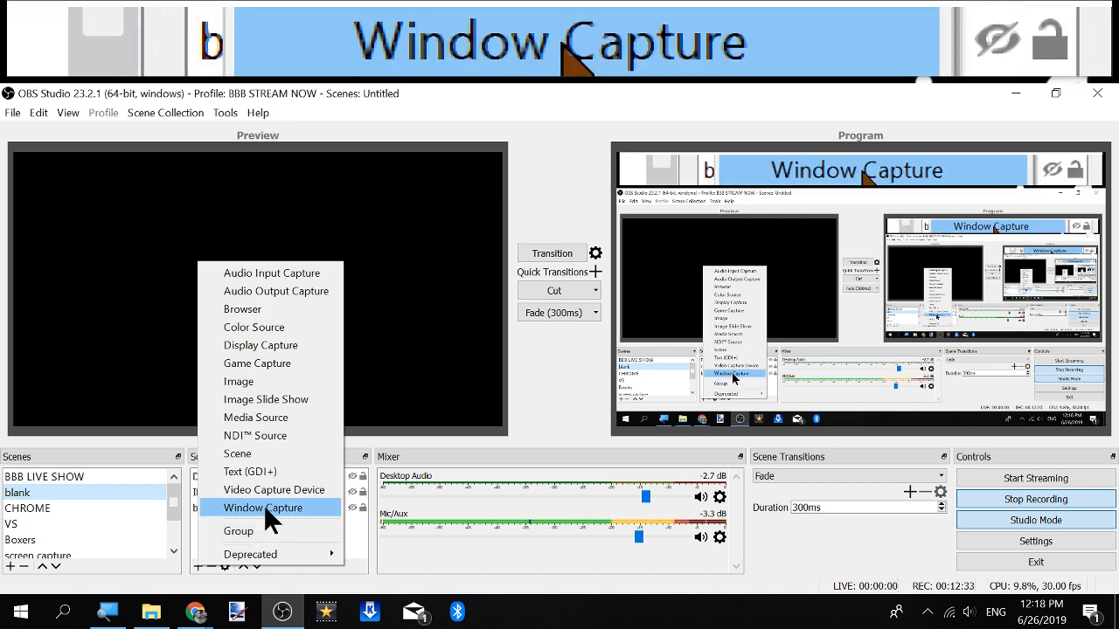
pyautogui.click(265, 508)
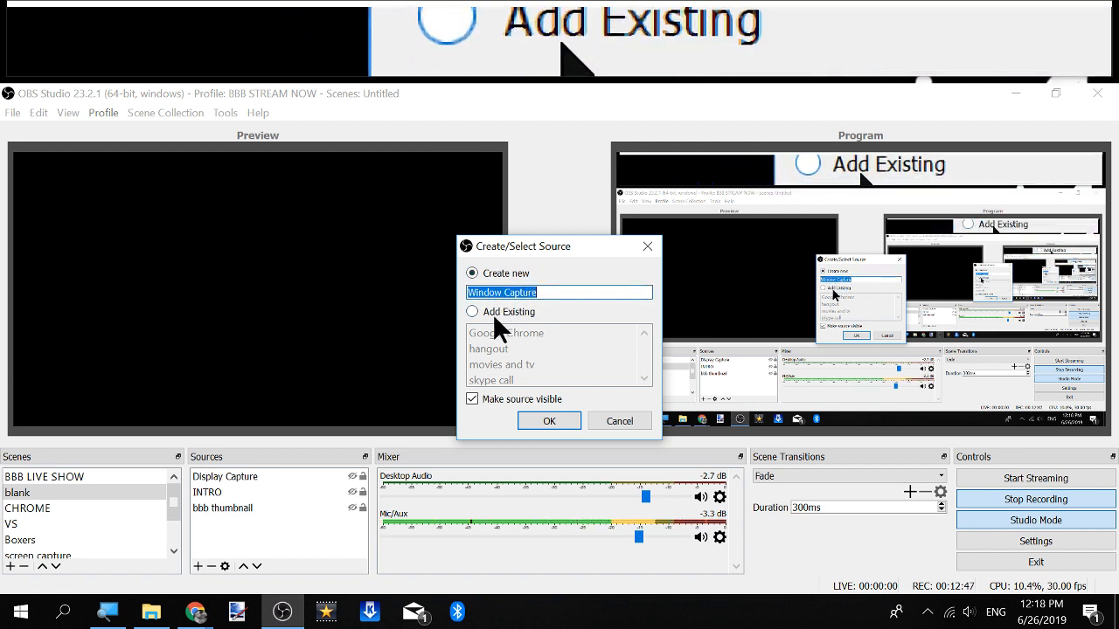
pyautogui.click(475, 310)
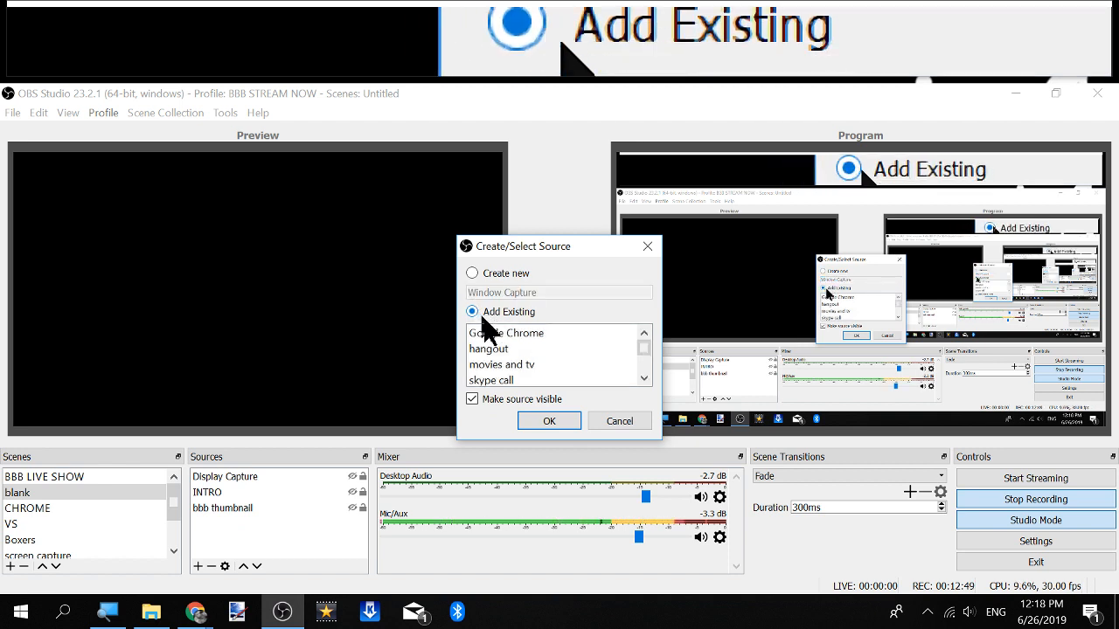
pyautogui.click(510, 378)
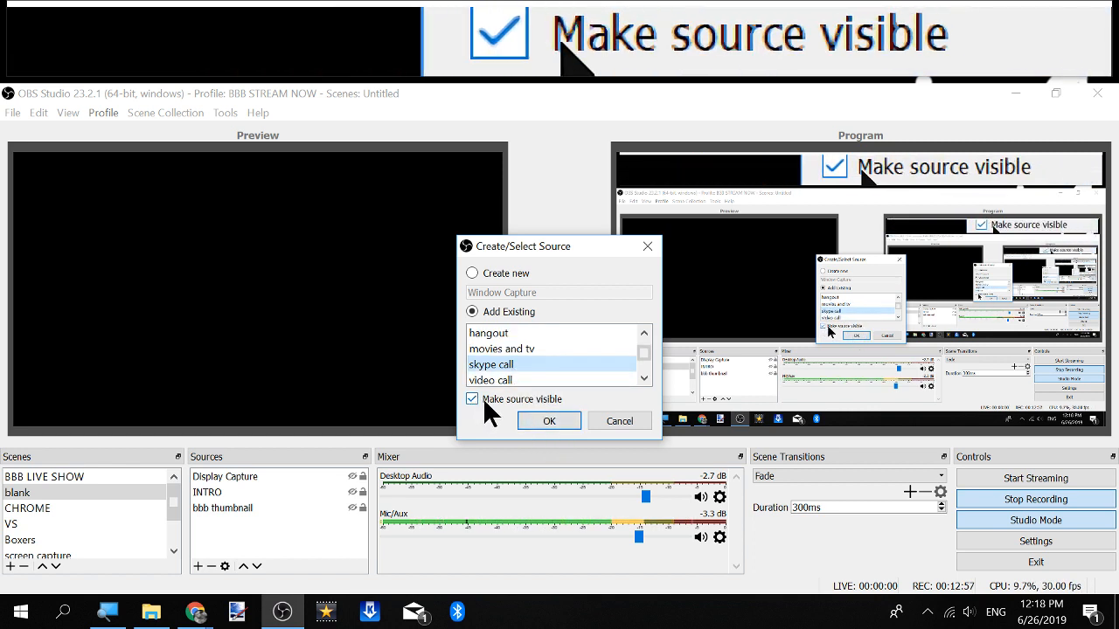
pyautogui.click(542, 420)
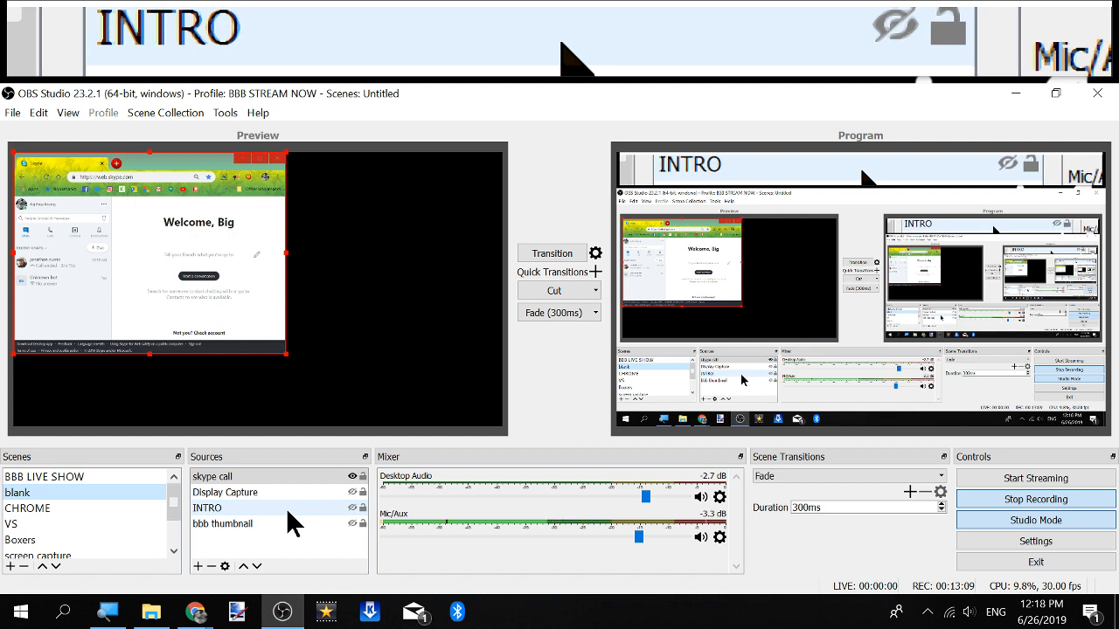
# Enlarge the skype call source proportionally in the preview and stretch it wider from its side edge.
pyautogui.click(239, 511)
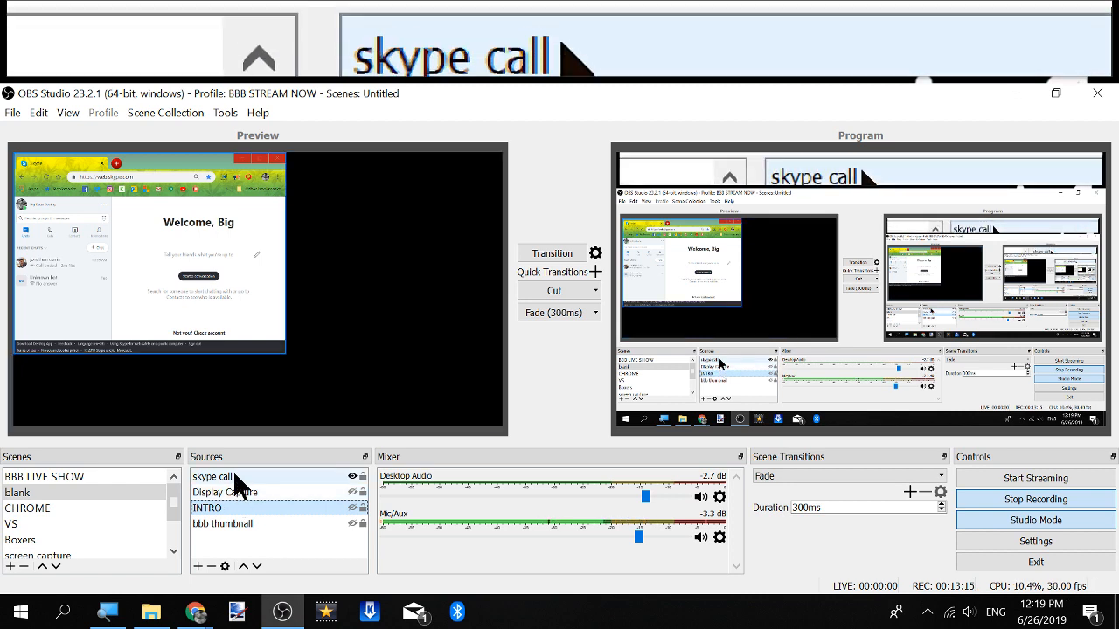
pyautogui.click(234, 480)
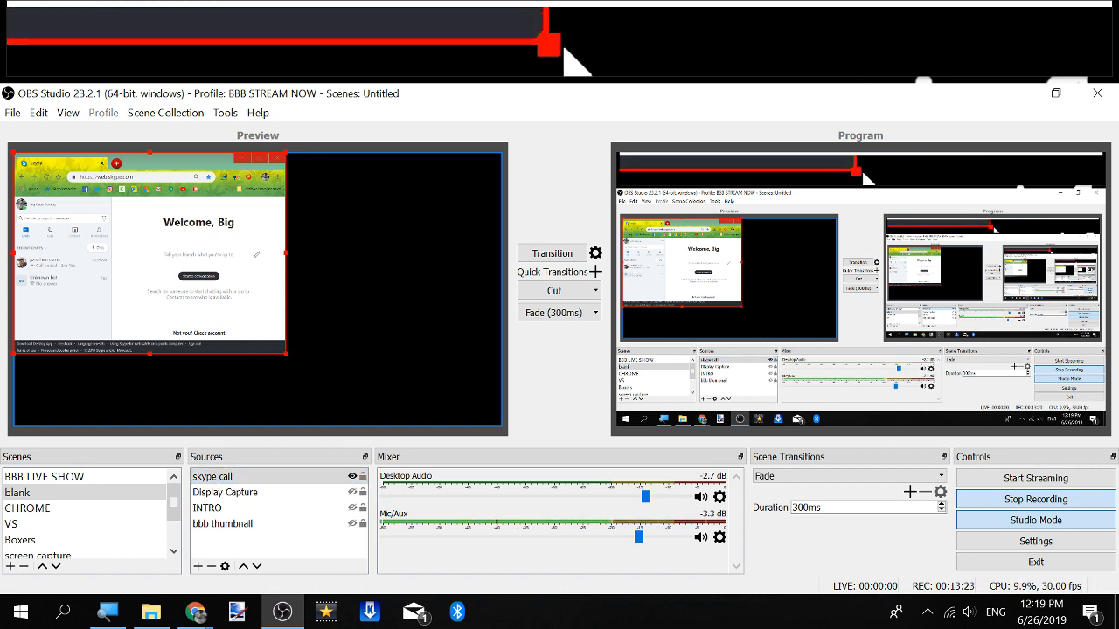
pyautogui.moveTo(286, 354); pyautogui.dragTo(310, 372)
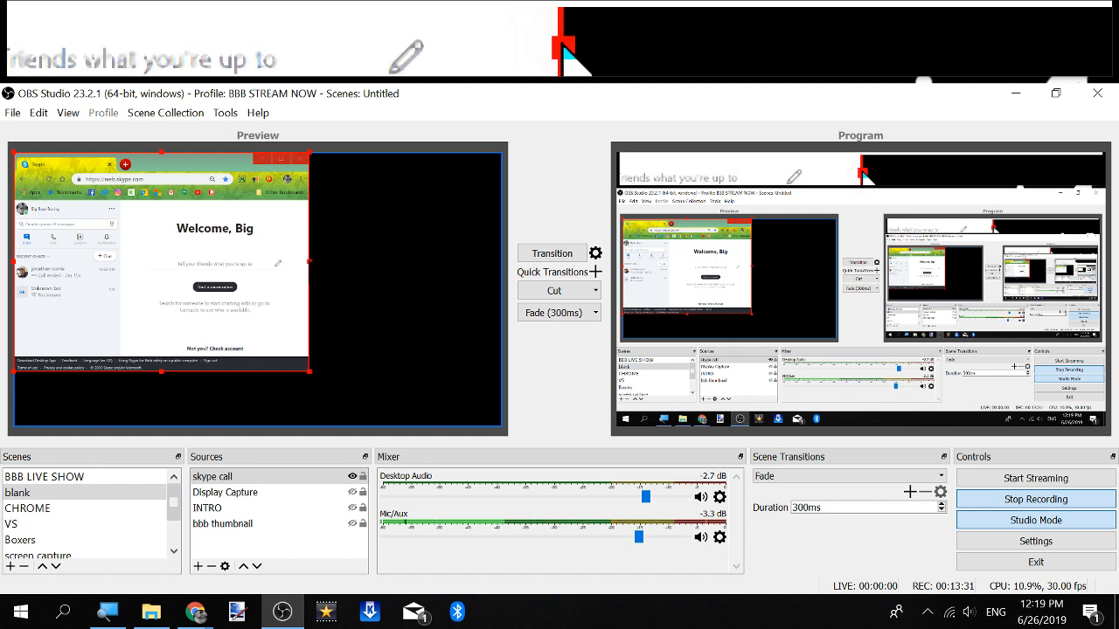
pyautogui.moveTo(311, 260)
pyautogui.mouseDown()
pyautogui.moveTo(347, 263)
pyautogui.moveTo(315, 264)
pyautogui.mouseUp()
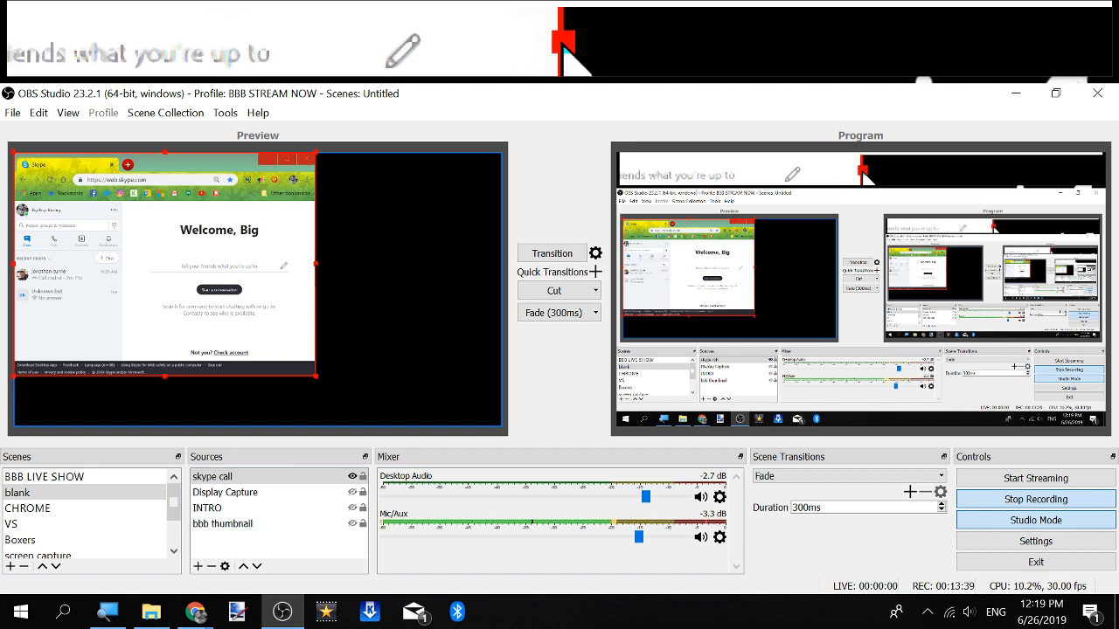
pyautogui.moveTo(316, 264); pyautogui.dragTo(314, 264)
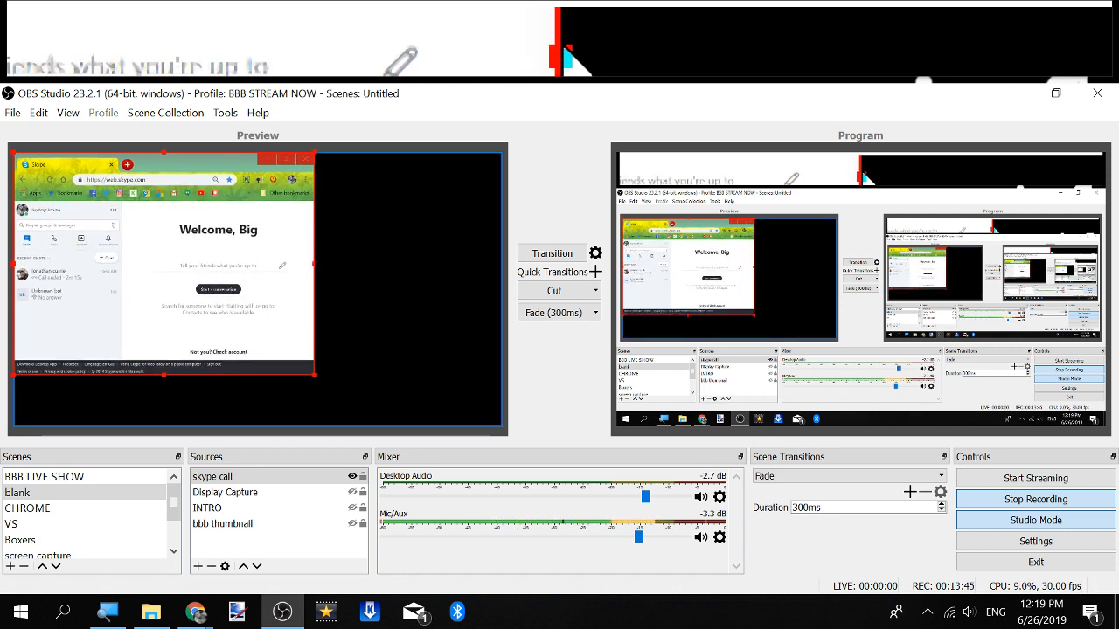
pyautogui.moveTo(314, 264); pyautogui.dragTo(383, 263)
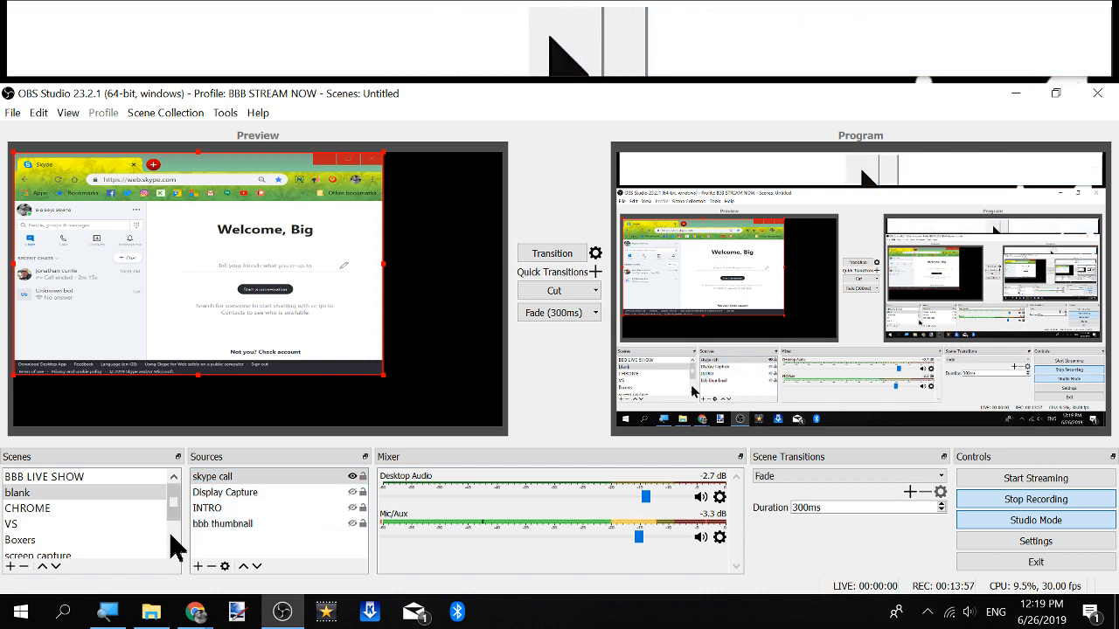
# Apply the Fit to screen transform to the skype call source, and replace it with Stretch to screen.
pyautogui.click(214, 476)
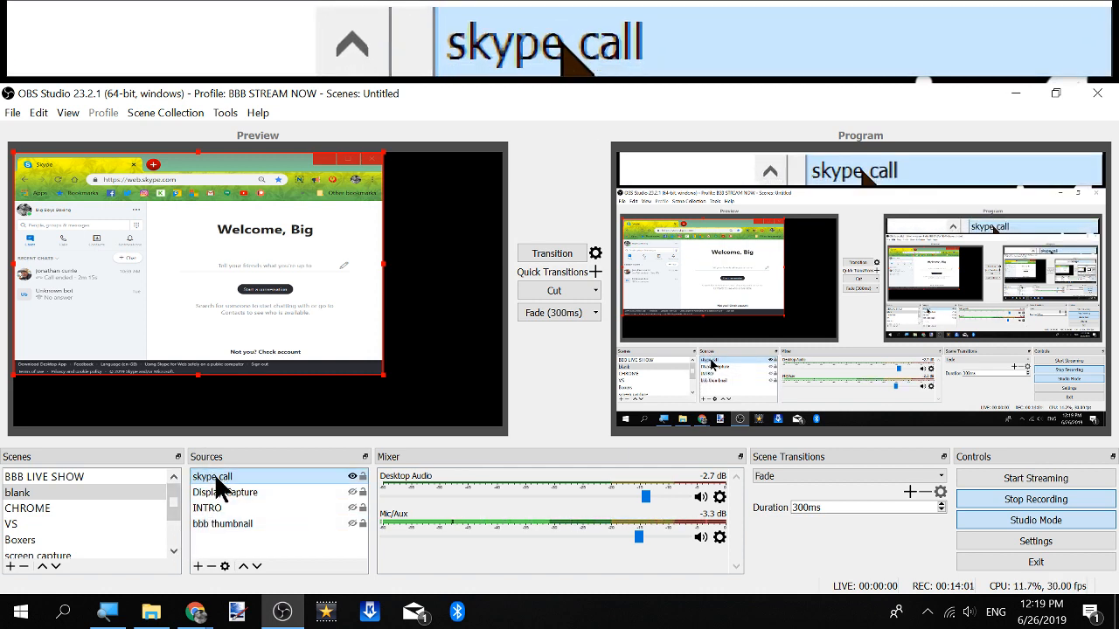
pyautogui.rightClick(220, 489)
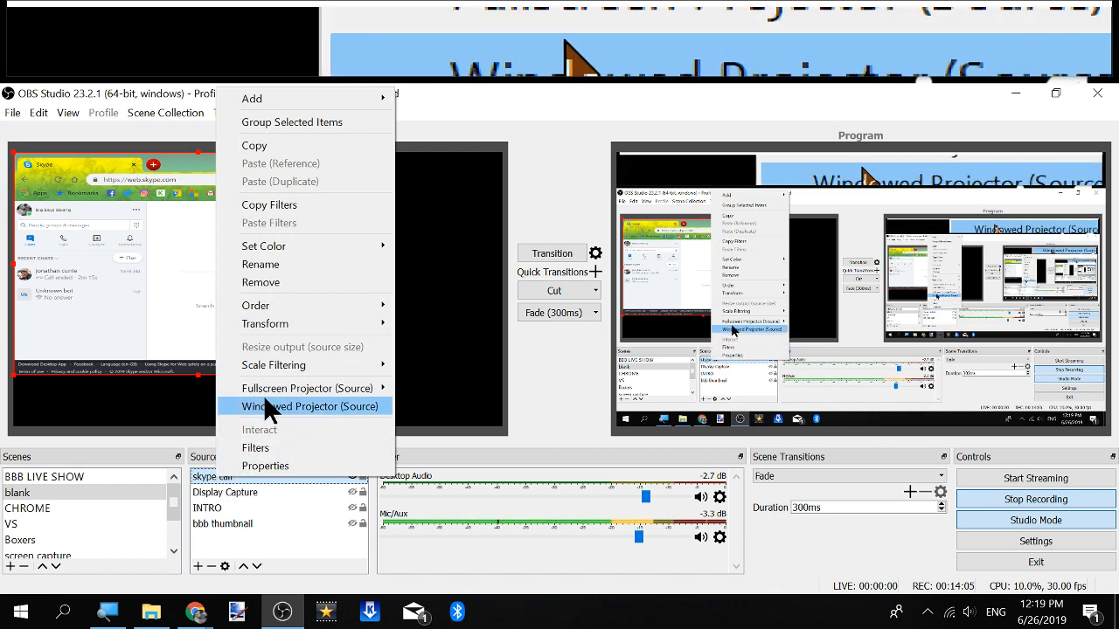
pyautogui.moveTo(278, 334)
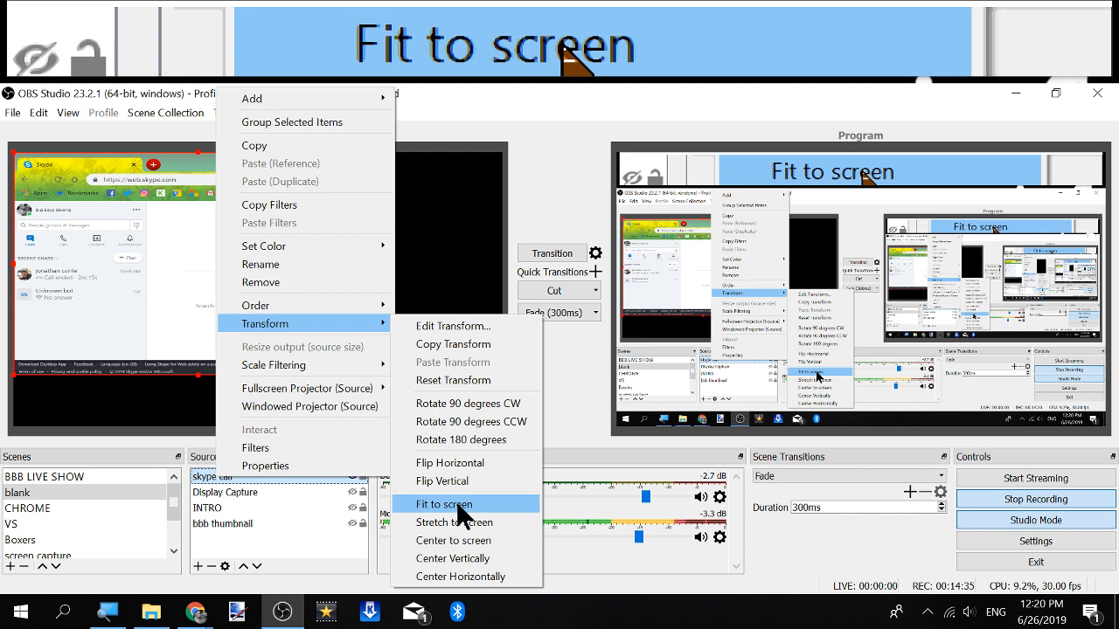
pyautogui.click(457, 504)
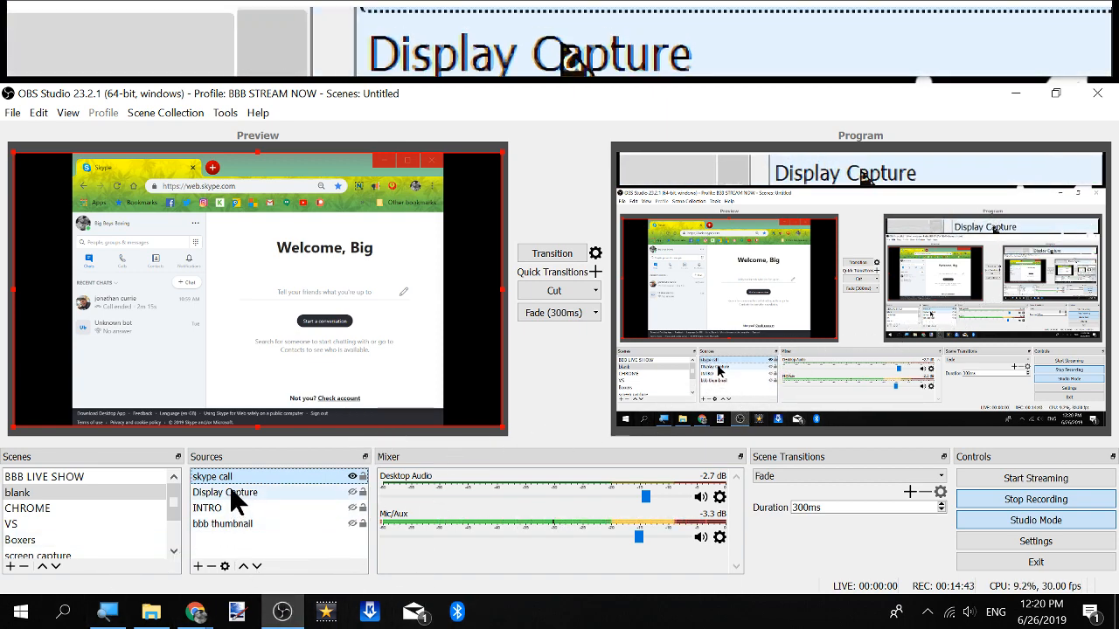
pyautogui.rightClick(234, 477)
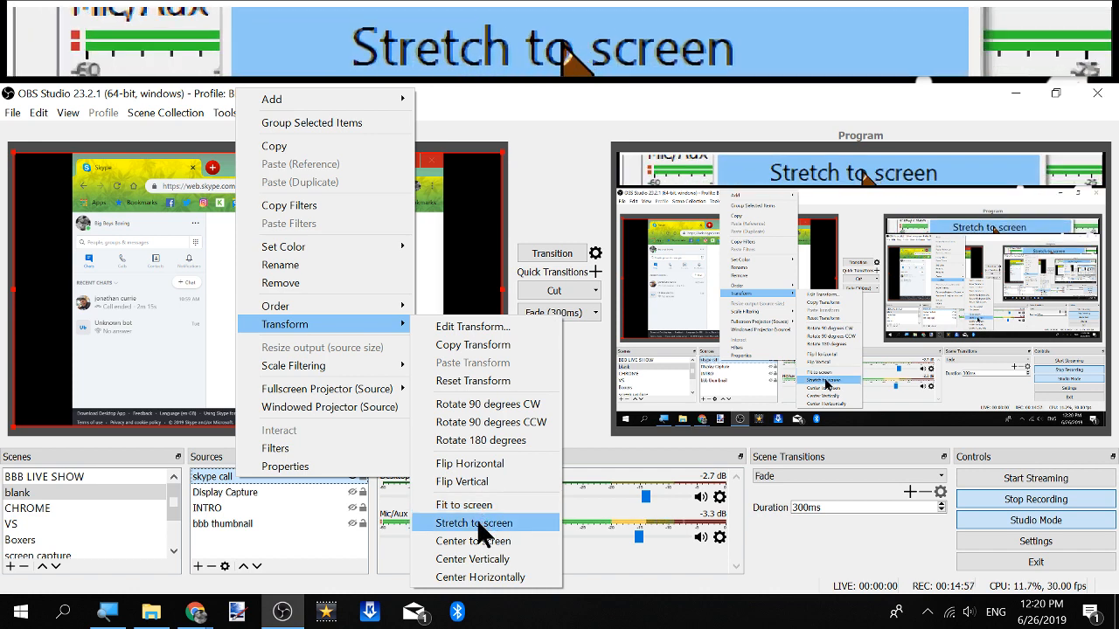
pyautogui.click(476, 519)
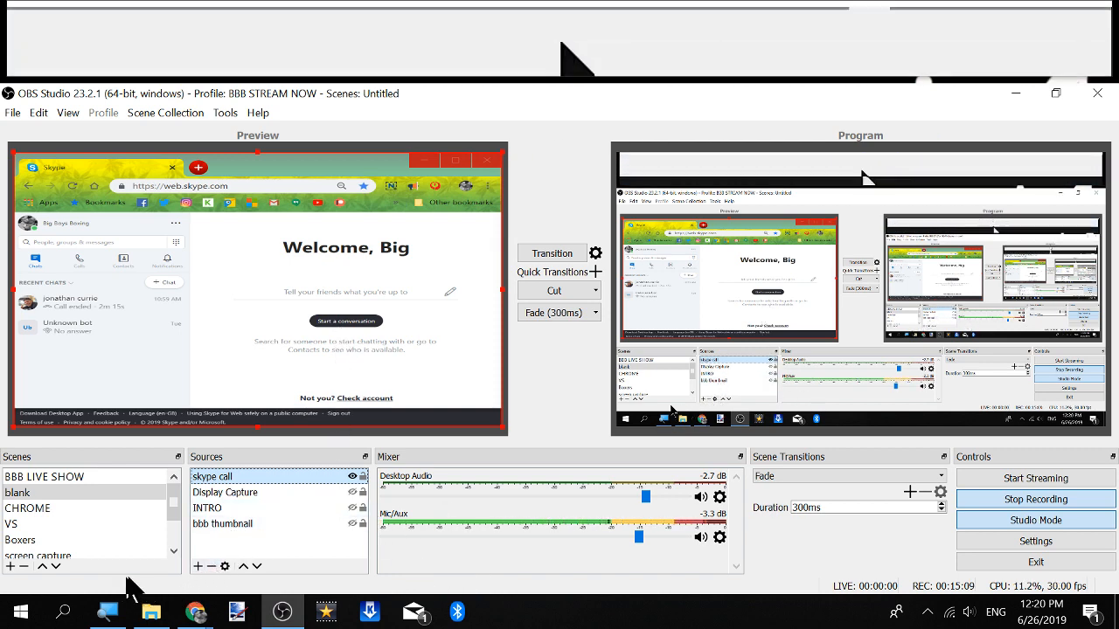
# Switch to the Skype window in Chrome and start an audio call from the most recent contact's chat.
pyautogui.moveTo(199, 616)
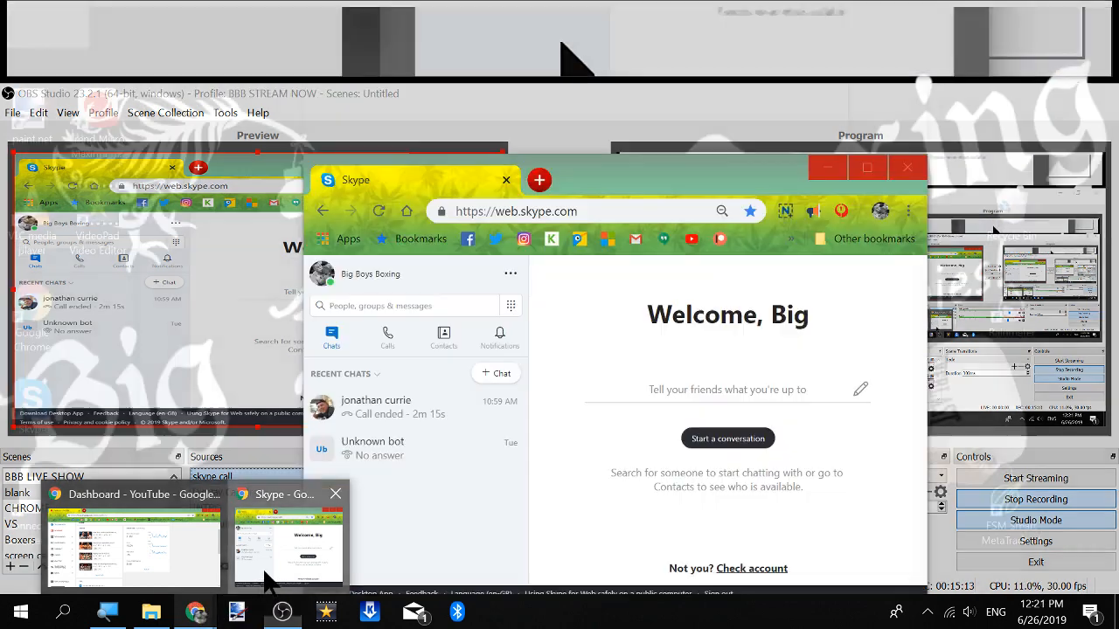
pyautogui.click(266, 581)
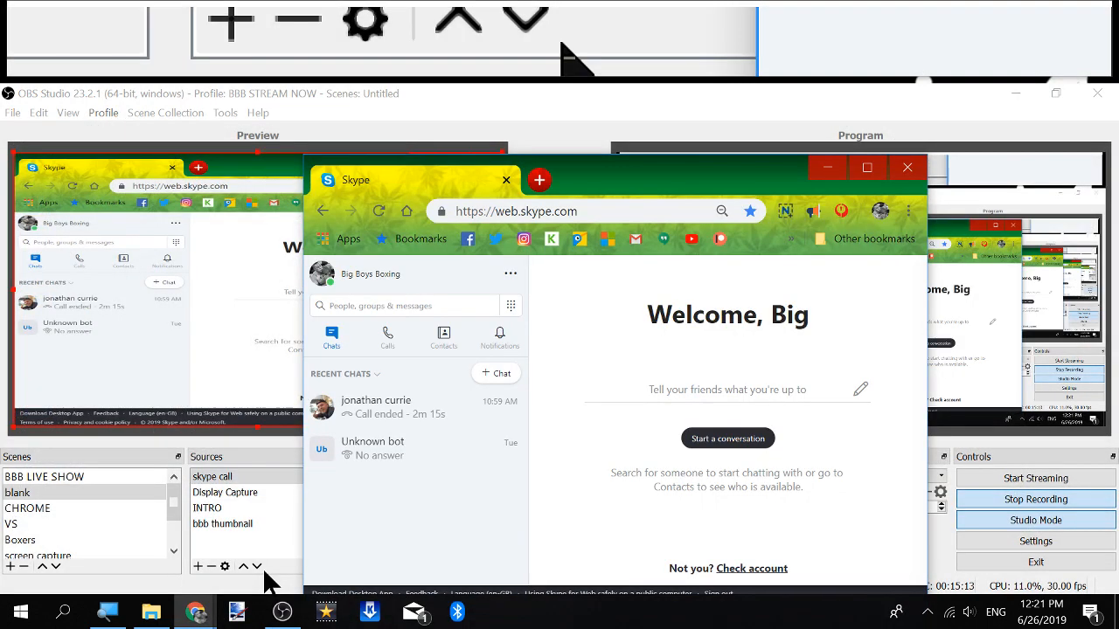
pyautogui.click(349, 410)
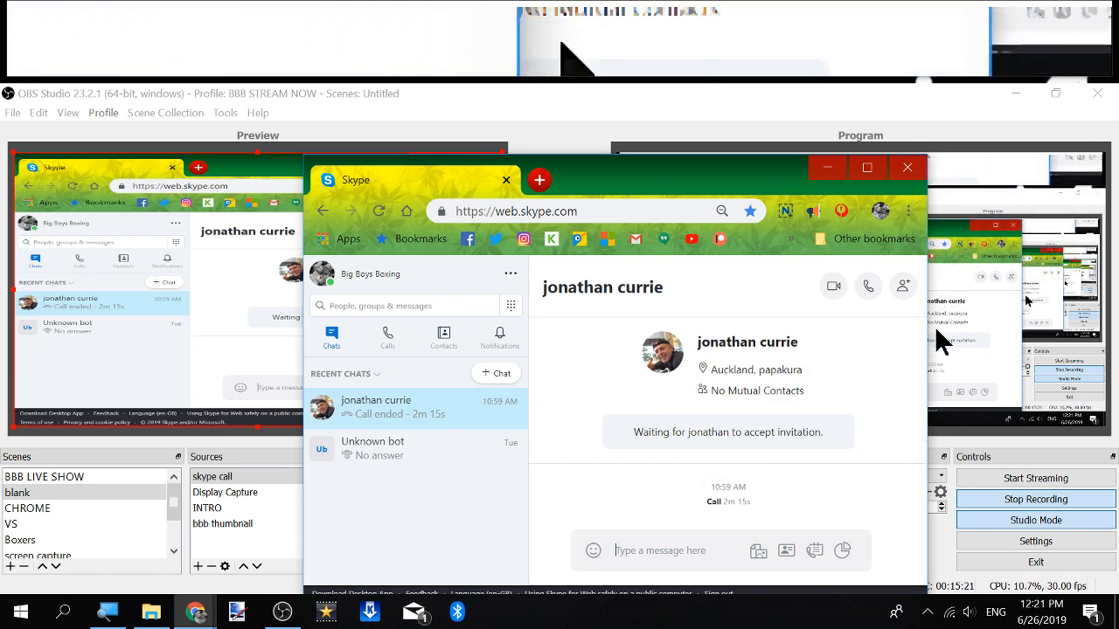
pyautogui.click(866, 292)
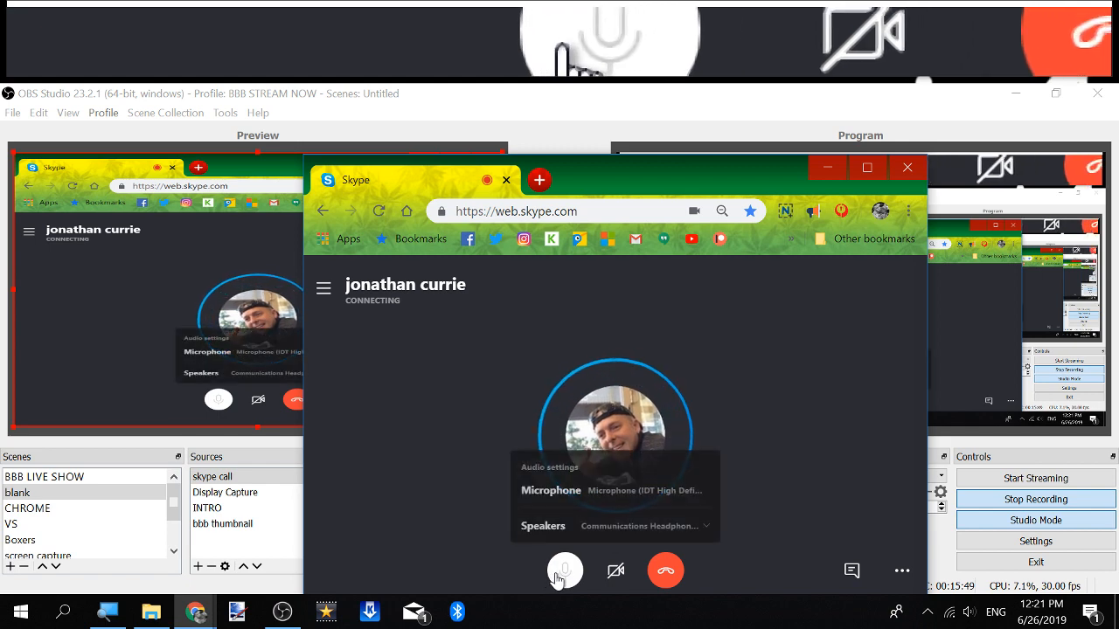
pyautogui.click(562, 574)
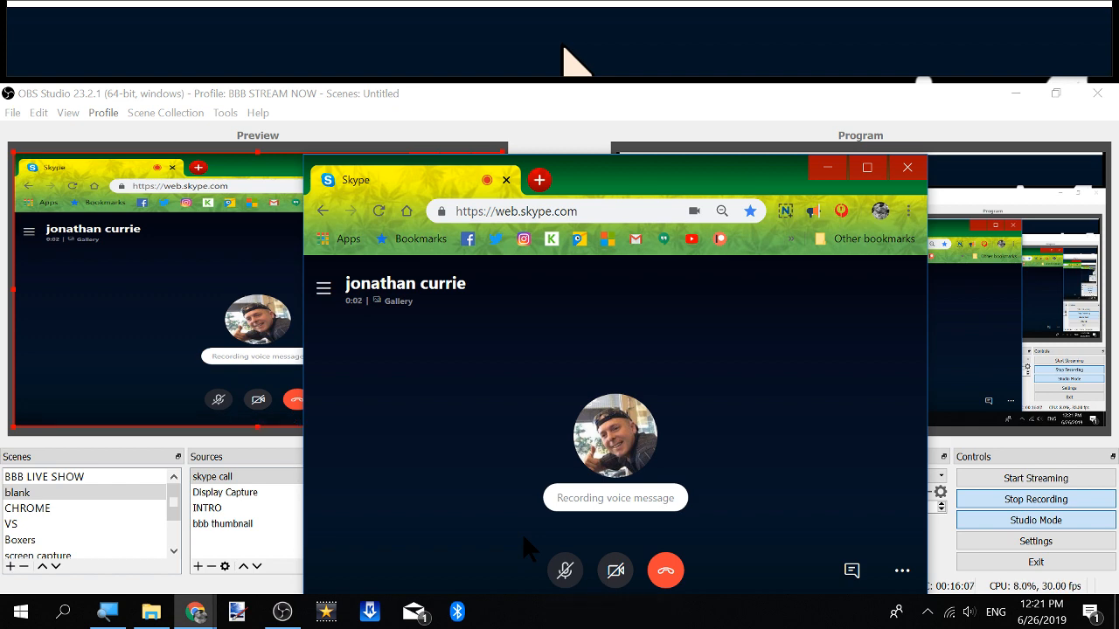
pyautogui.click(658, 577)
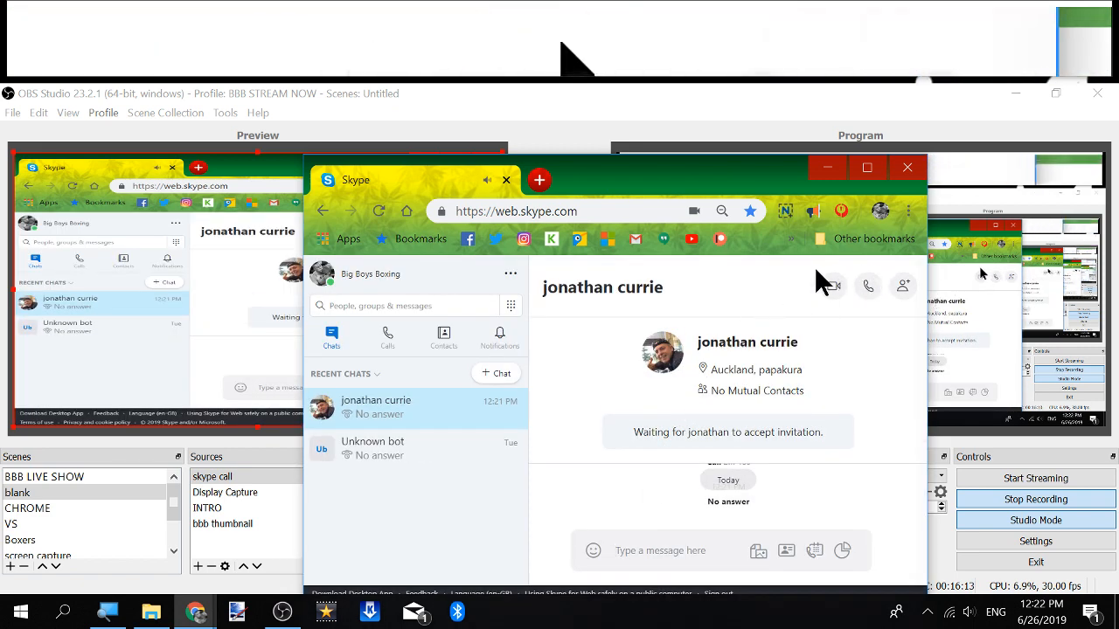
pyautogui.click(868, 288)
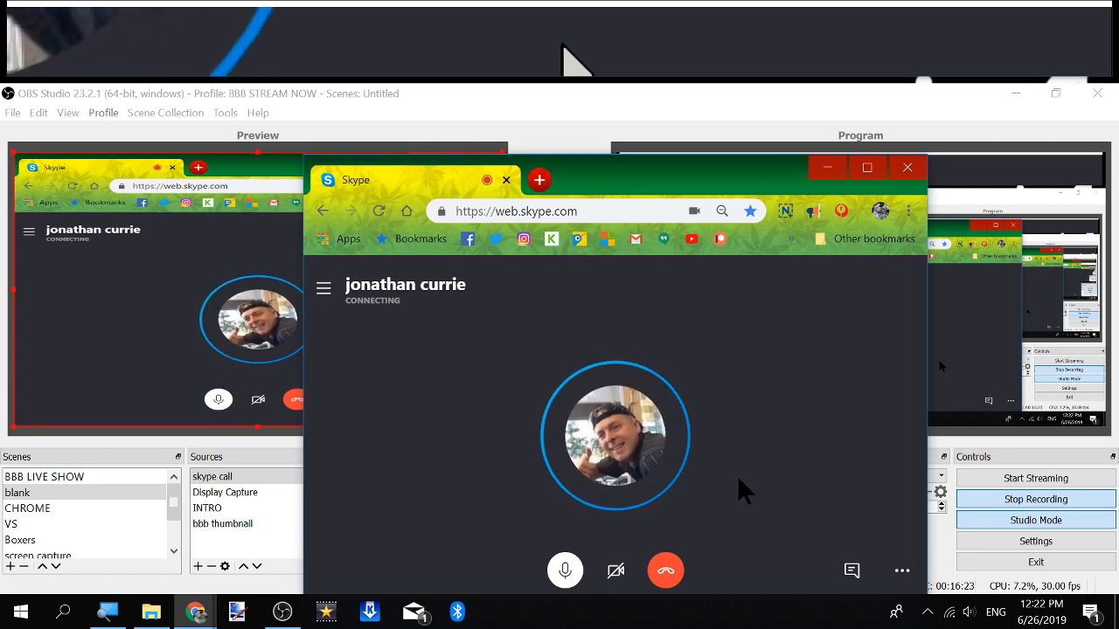
pyautogui.click(564, 572)
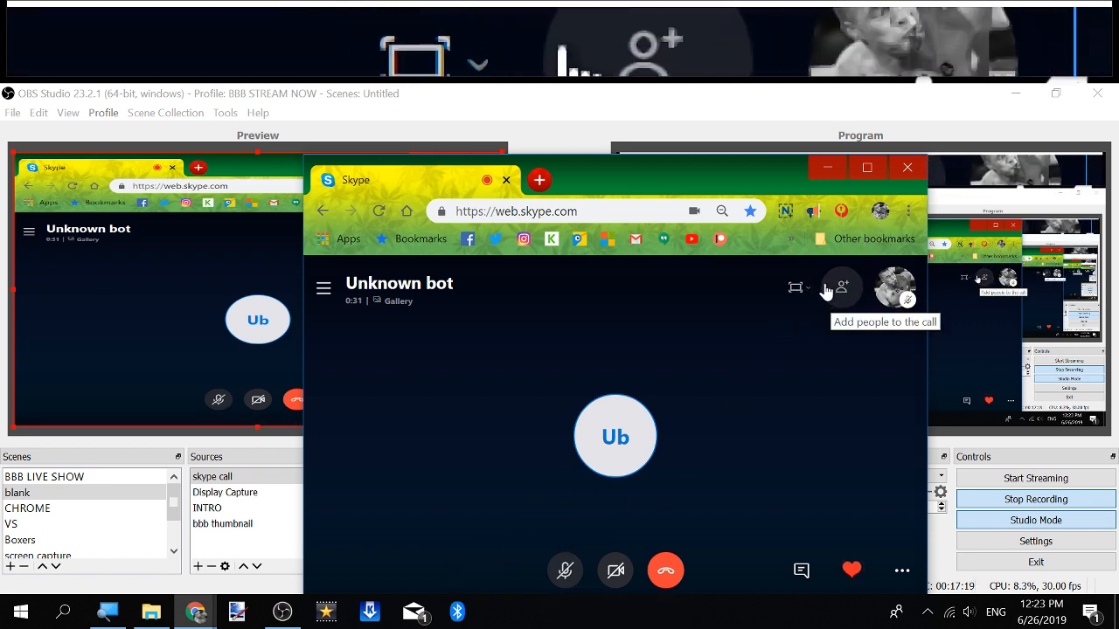
pyautogui.click(668, 576)
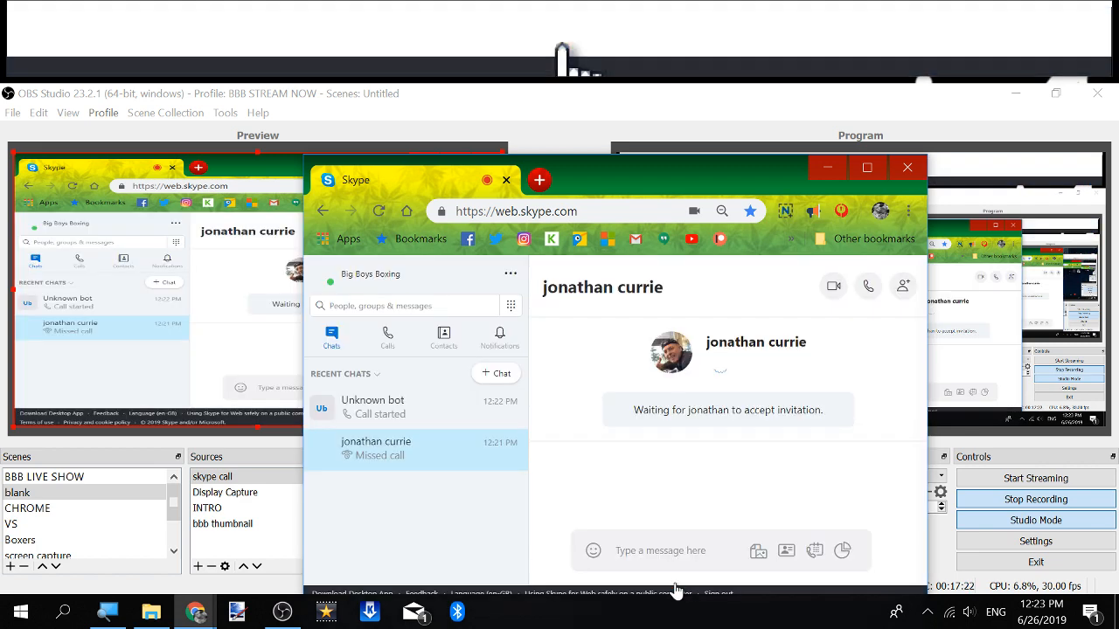
# Start another audio call from the open Skype contact's chat and mute the microphone in it.
pyautogui.click(870, 287)
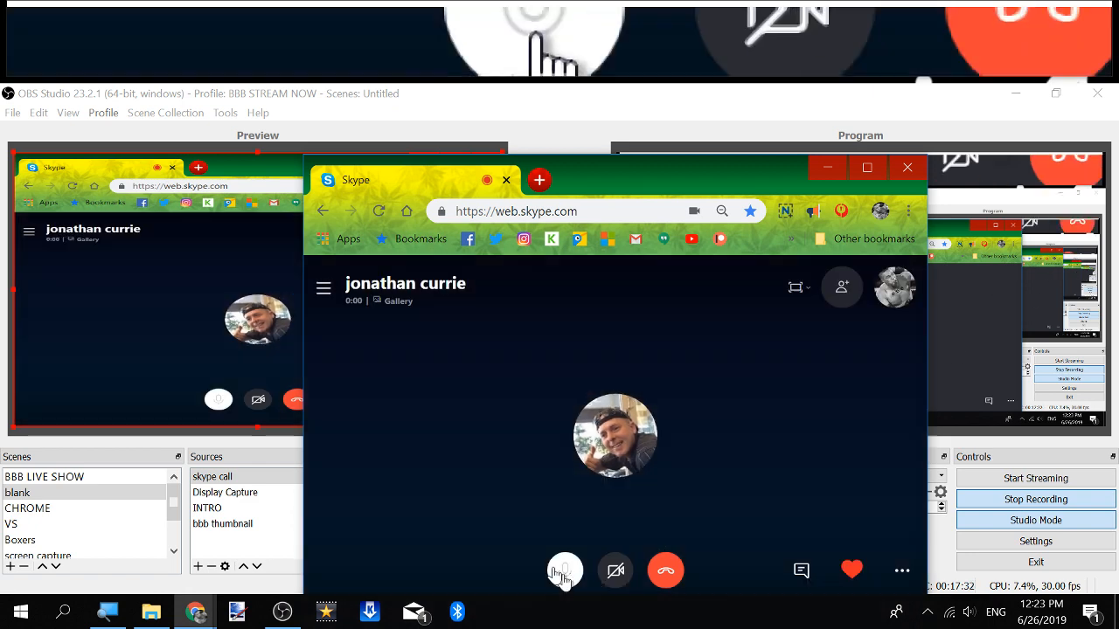
pyautogui.click(565, 573)
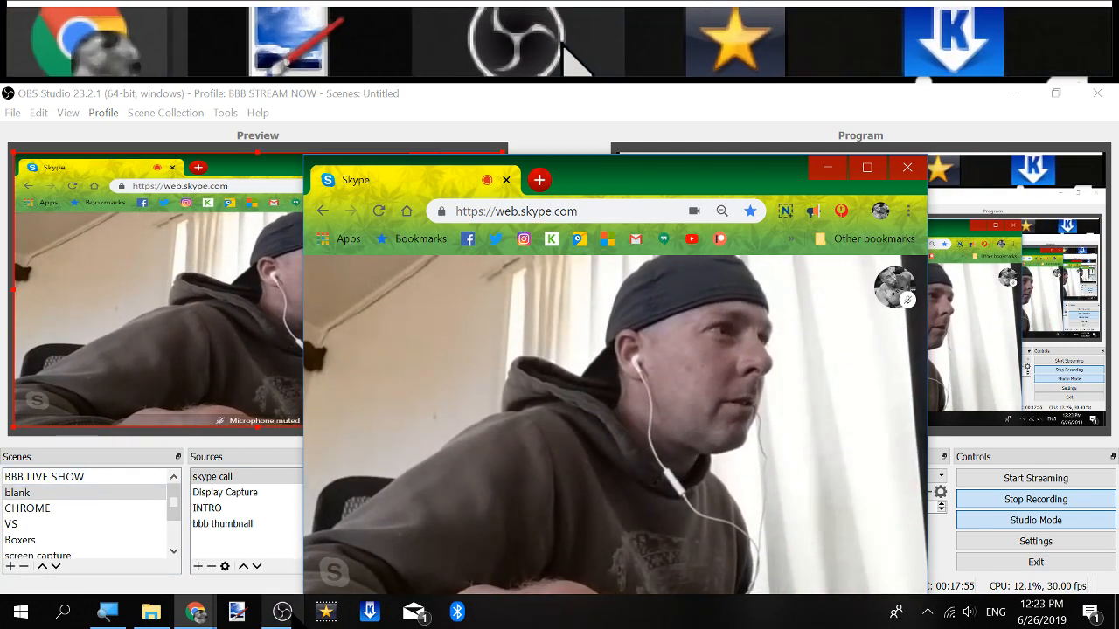
# Switch to OBS Studio, open the BBB LIVE SHOW scene, and show the skype call source in place of the bbb thumbnail source.
pyautogui.click(283, 612)
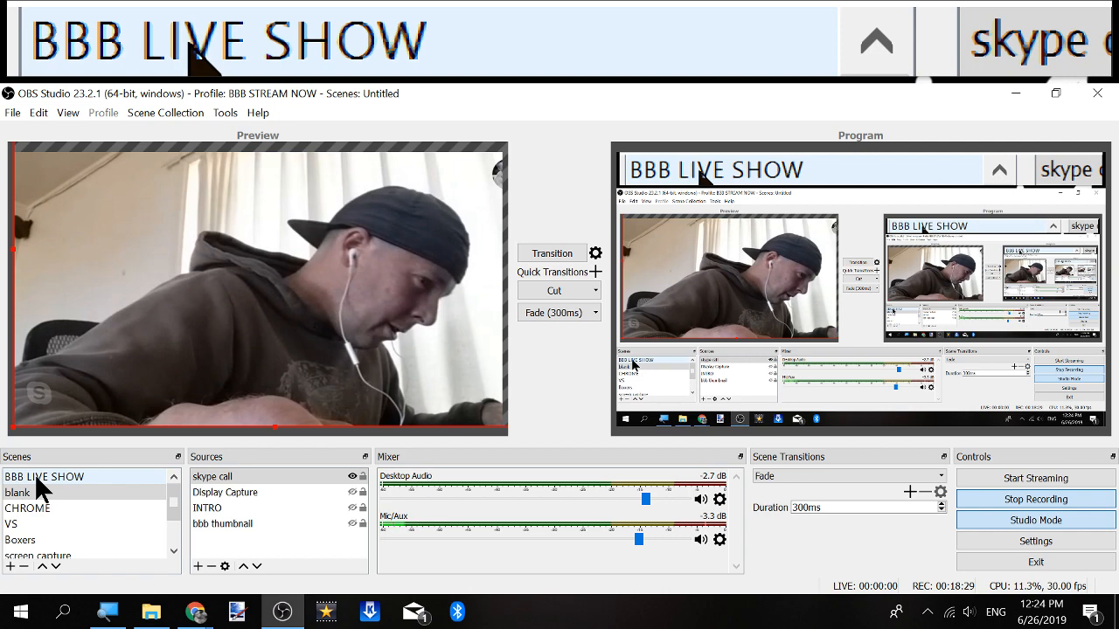
pyautogui.click(36, 480)
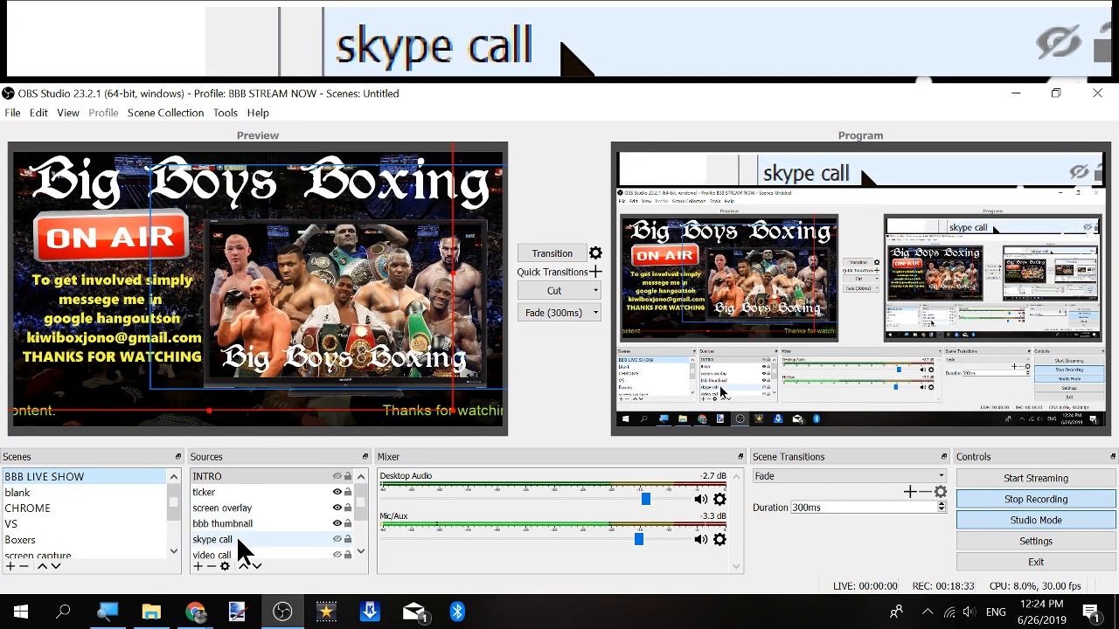
pyautogui.click(333, 526)
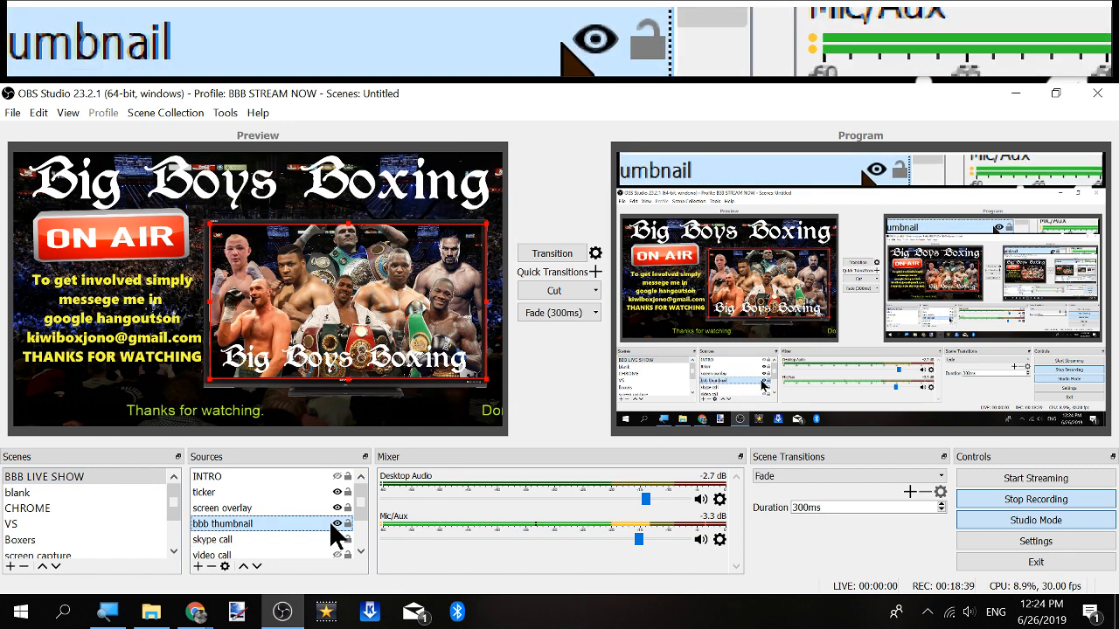
pyautogui.click(337, 524)
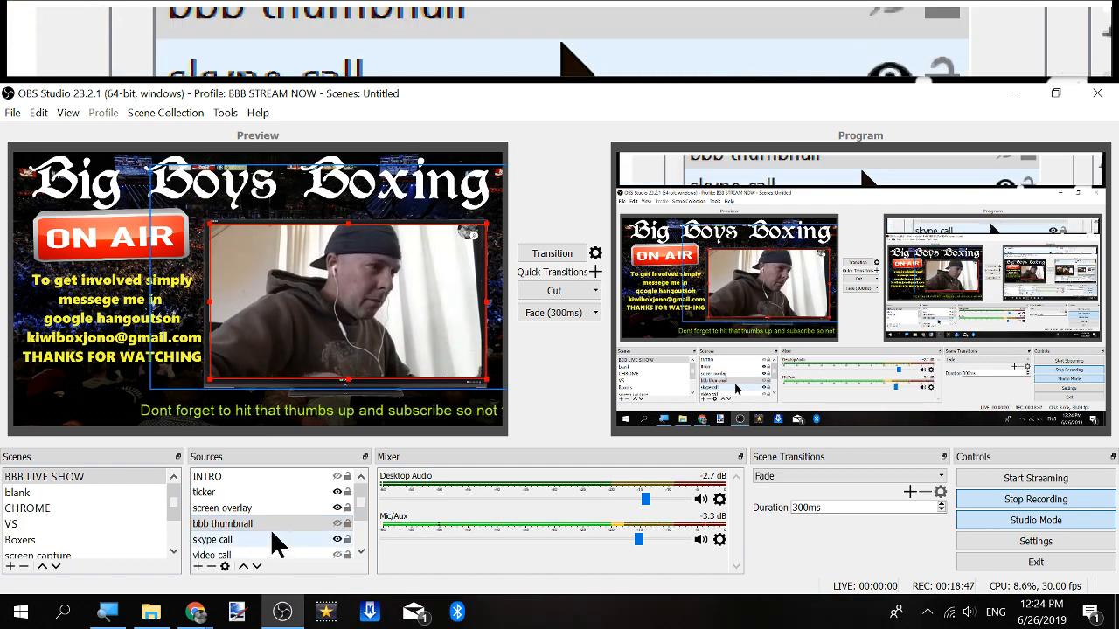
pyautogui.click(100, 479)
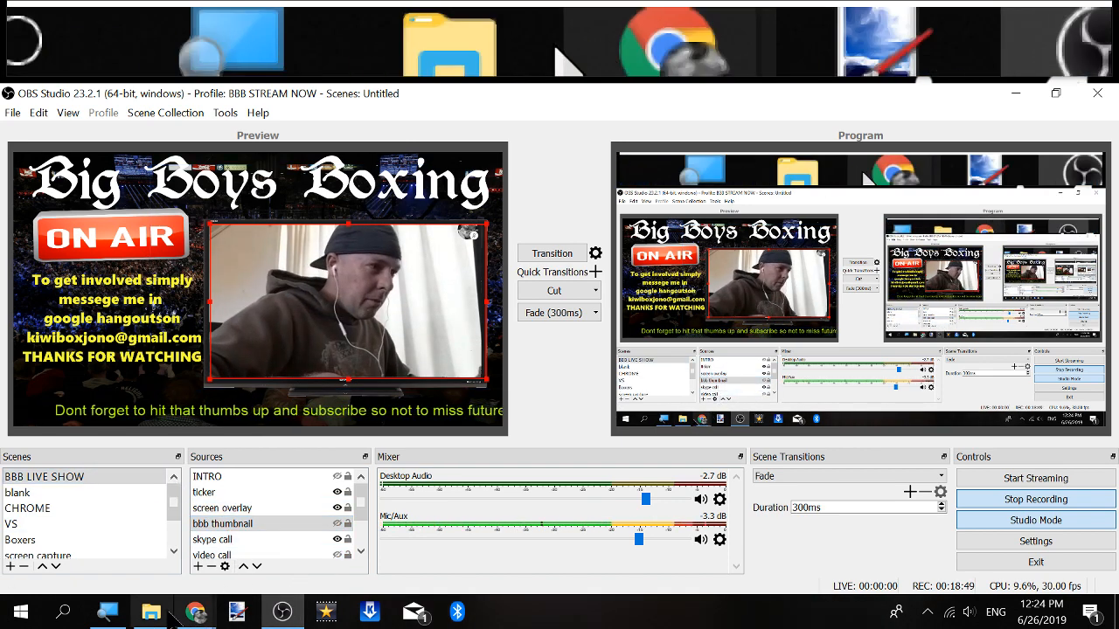
# Bring the Skype call window in Chrome to the front to view the caller's video.
pyautogui.moveTo(198, 615)
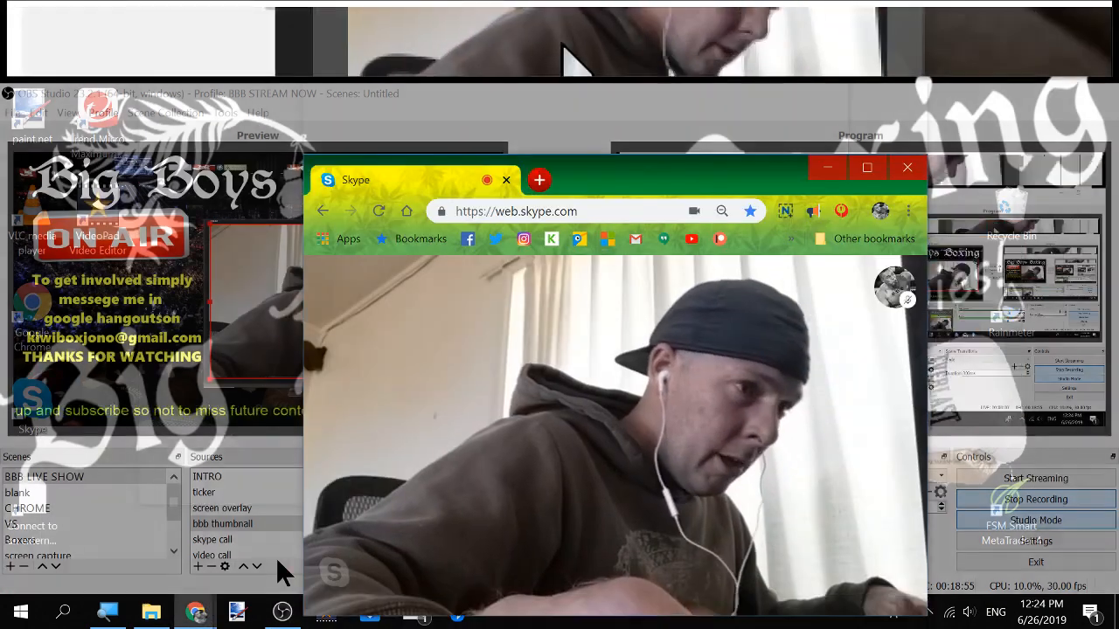
pyautogui.click(276, 557)
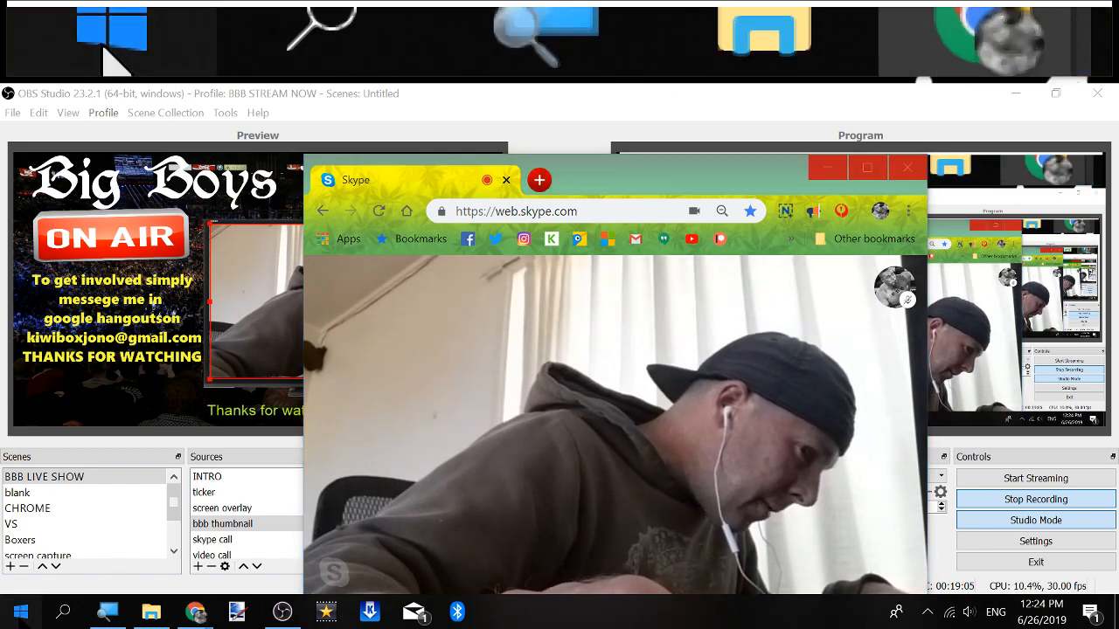
pyautogui.click(21, 612)
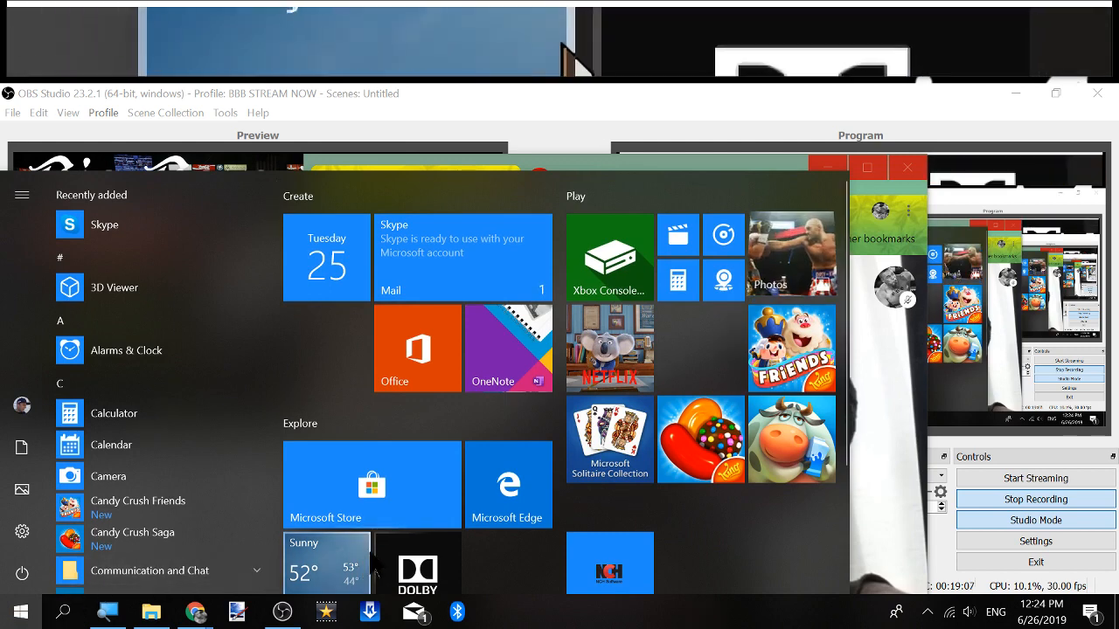
pyautogui.scroll(-1, 407, 511)
pyautogui.scroll(-1, 430, 499)
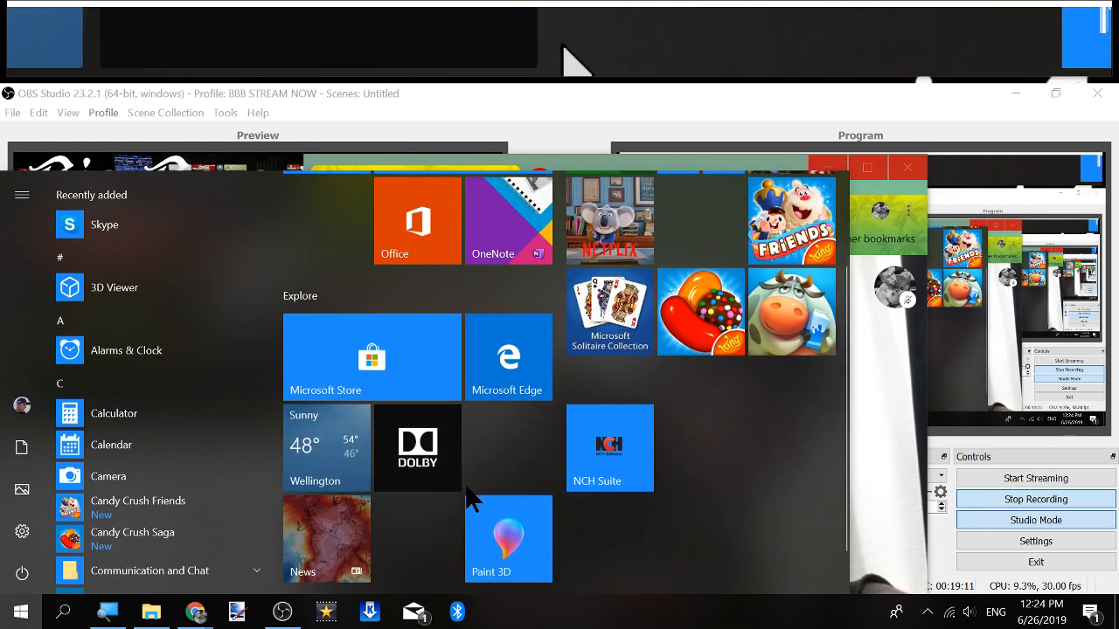
pyautogui.press('Escape')
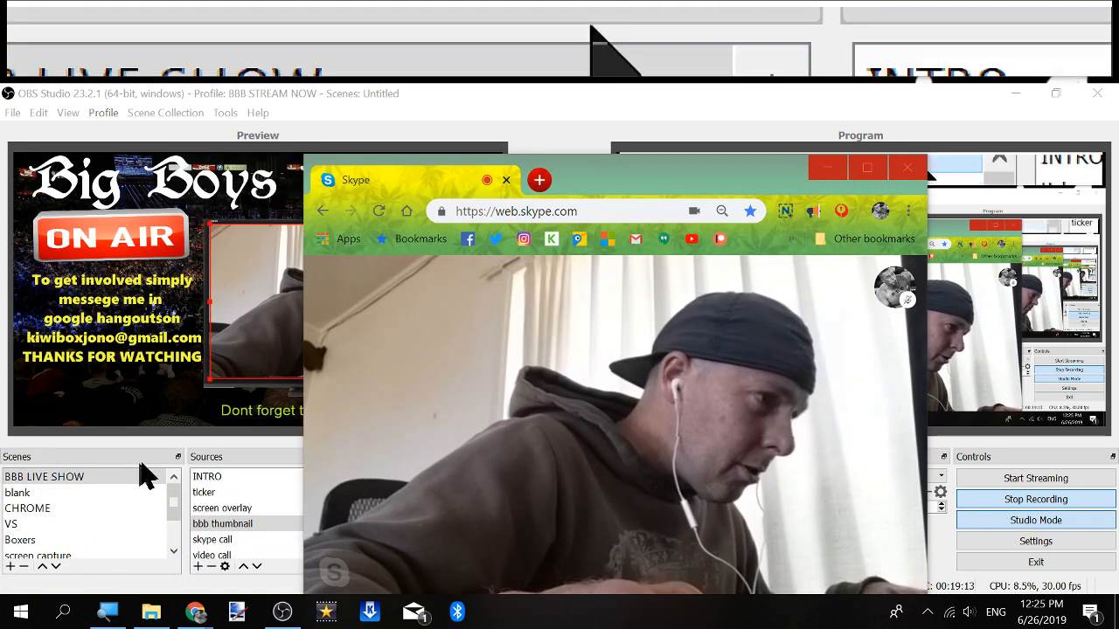
pyautogui.moveTo(358, 429)
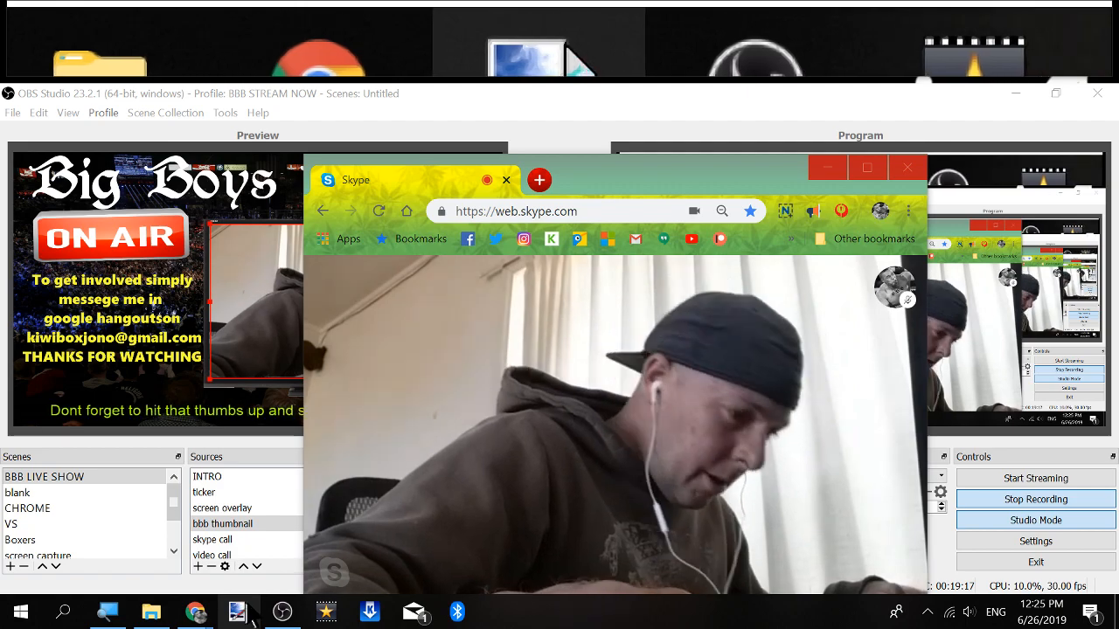
# Switch back to OBS Studio and open the Audio settings to examine the desktop and microphone devices.
pyautogui.click(281, 612)
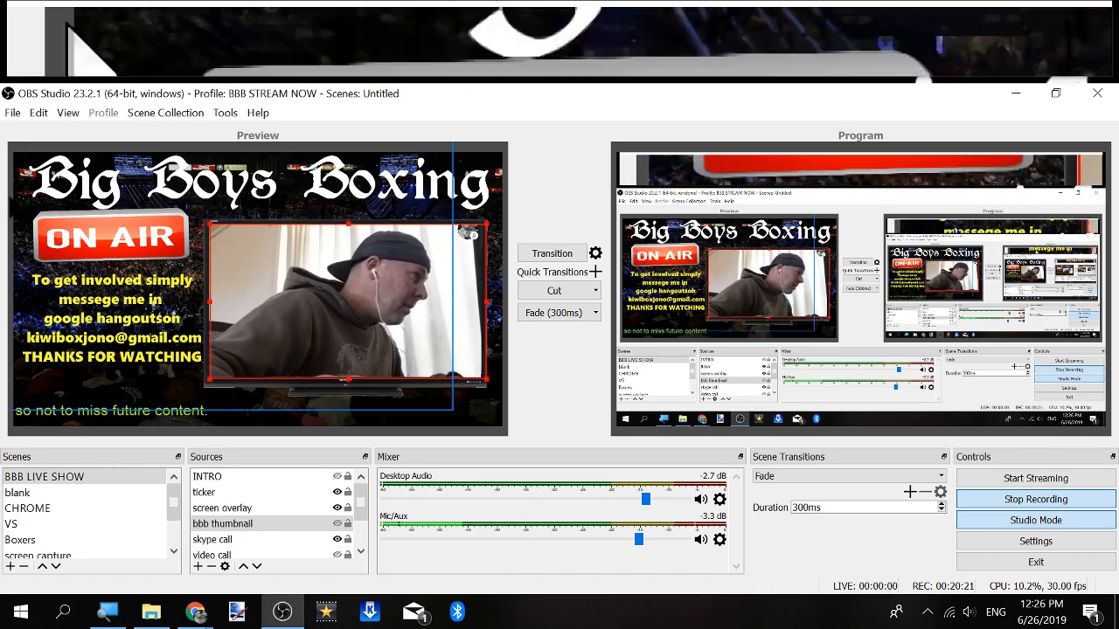
pyautogui.click(13, 114)
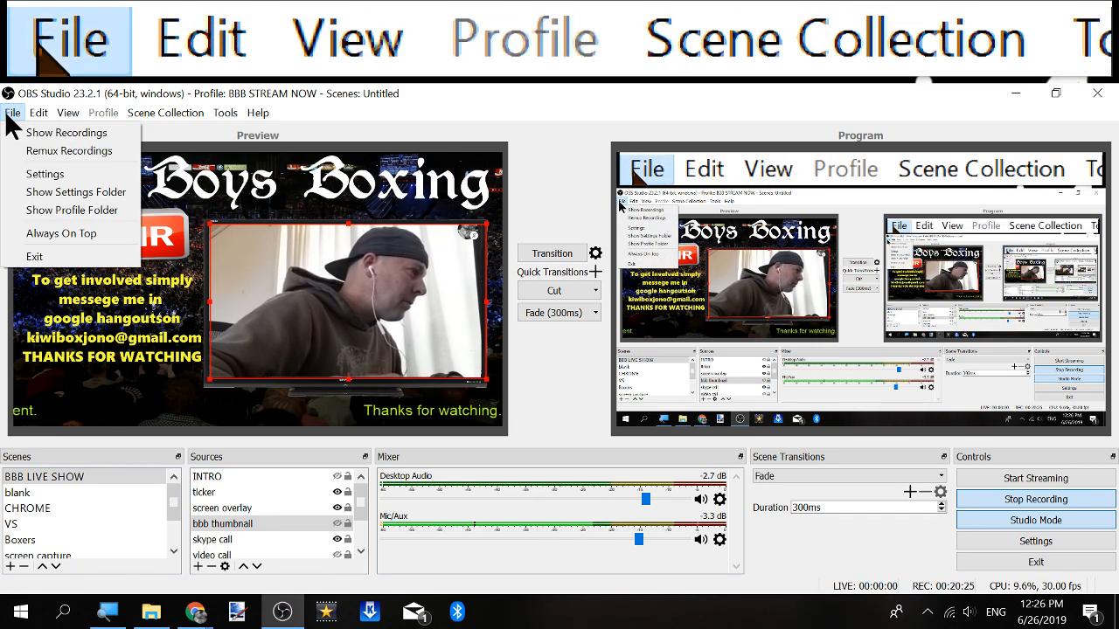
pyautogui.click(35, 174)
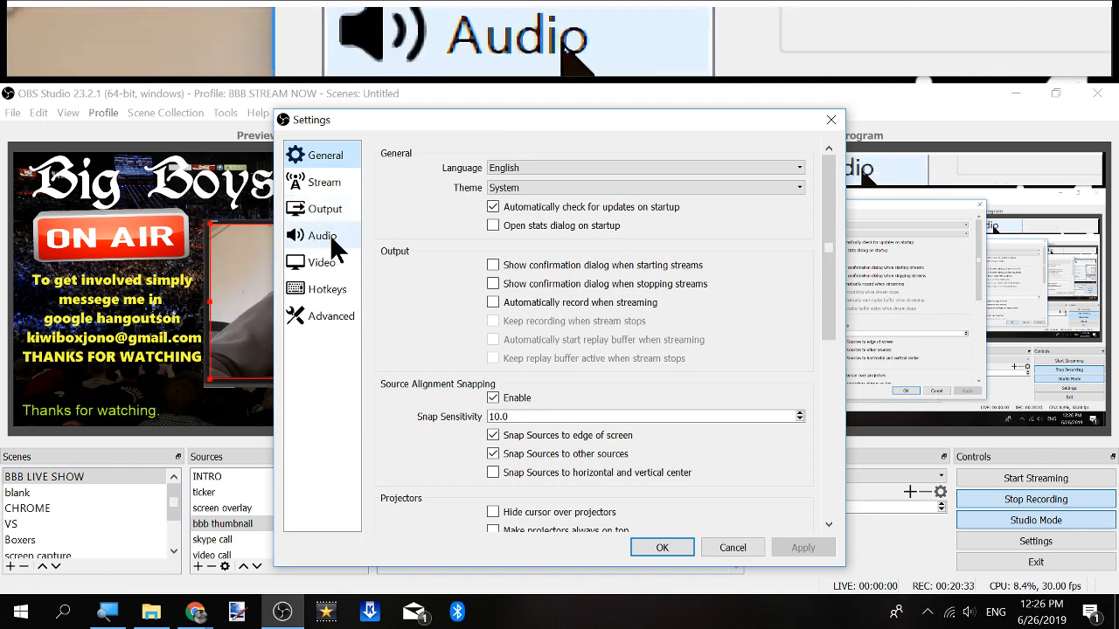
pyautogui.click(333, 242)
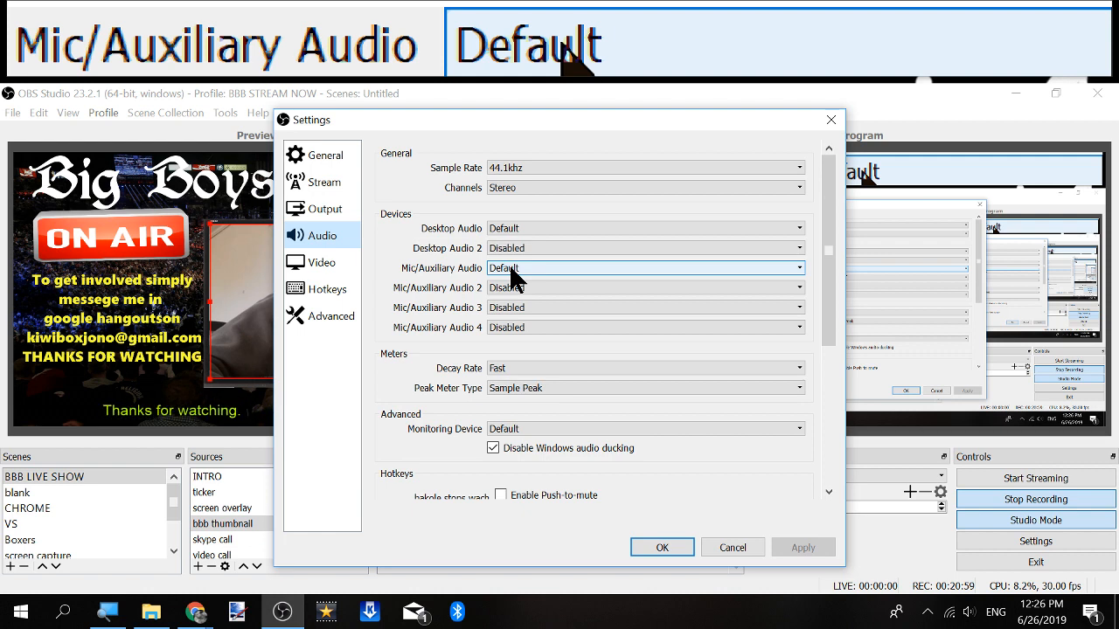
# Review the Output settings and the Stream settings, including the list of available streaming services.
pyautogui.click(333, 221)
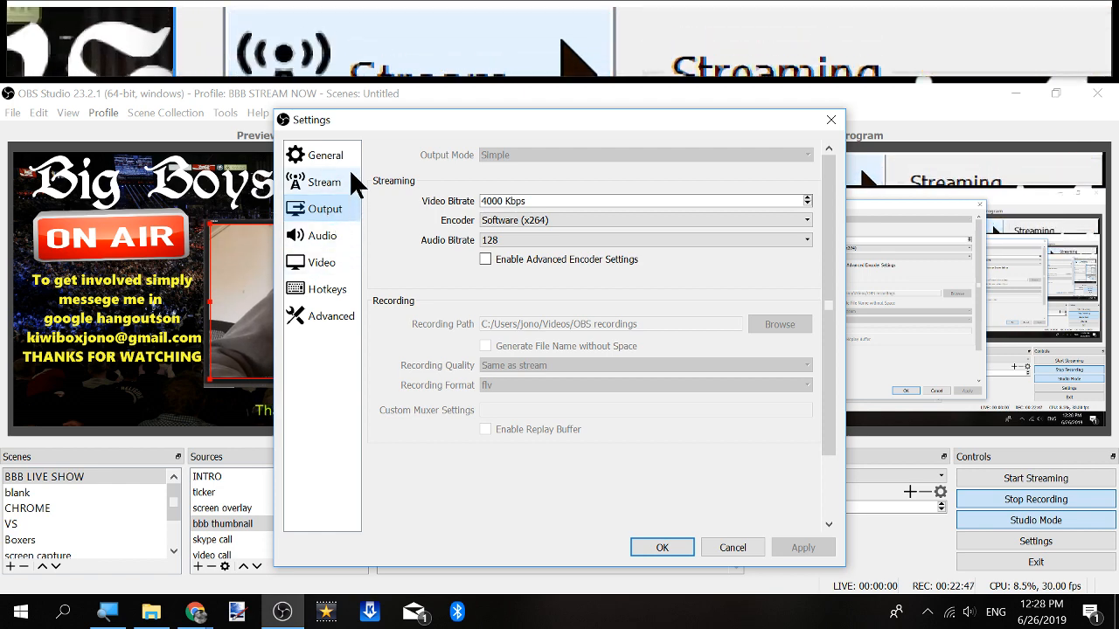
pyautogui.click(333, 179)
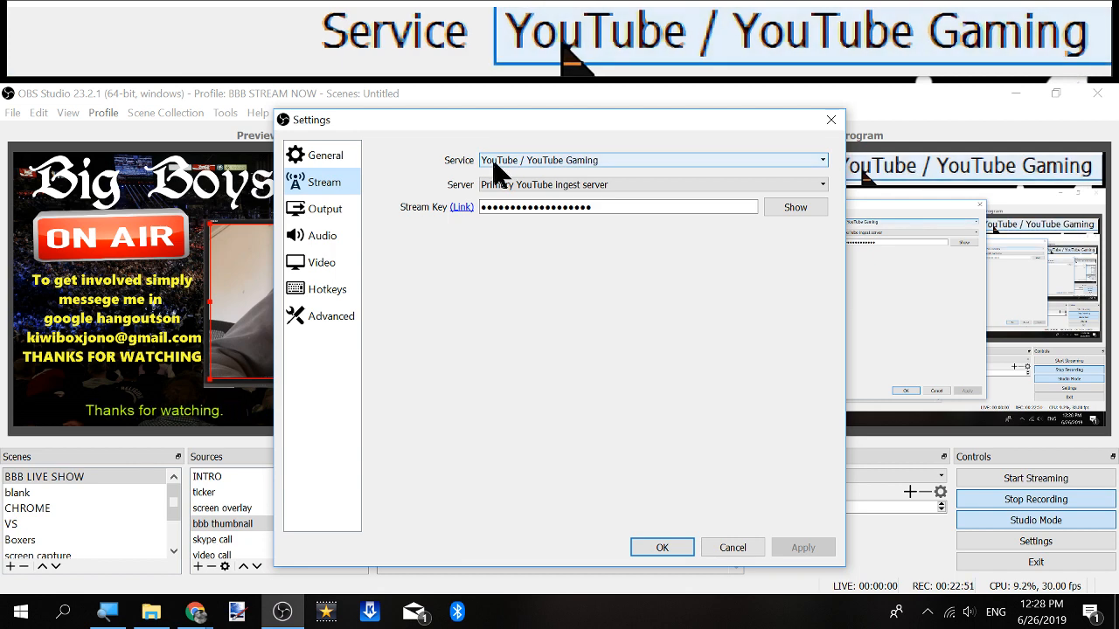
pyautogui.click(516, 166)
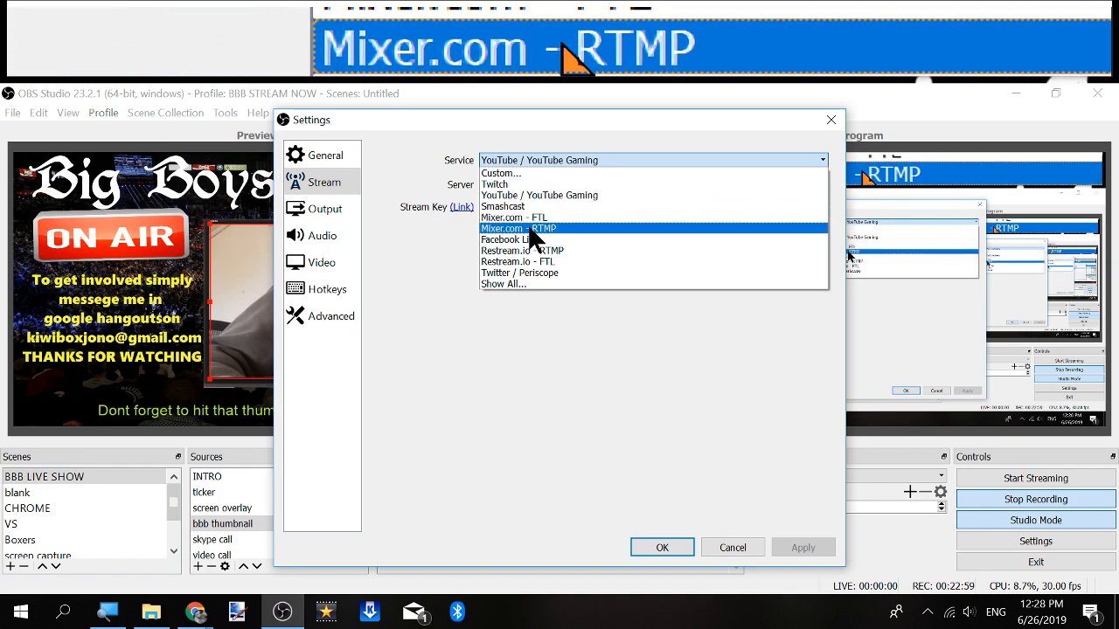
pyautogui.press('Escape')
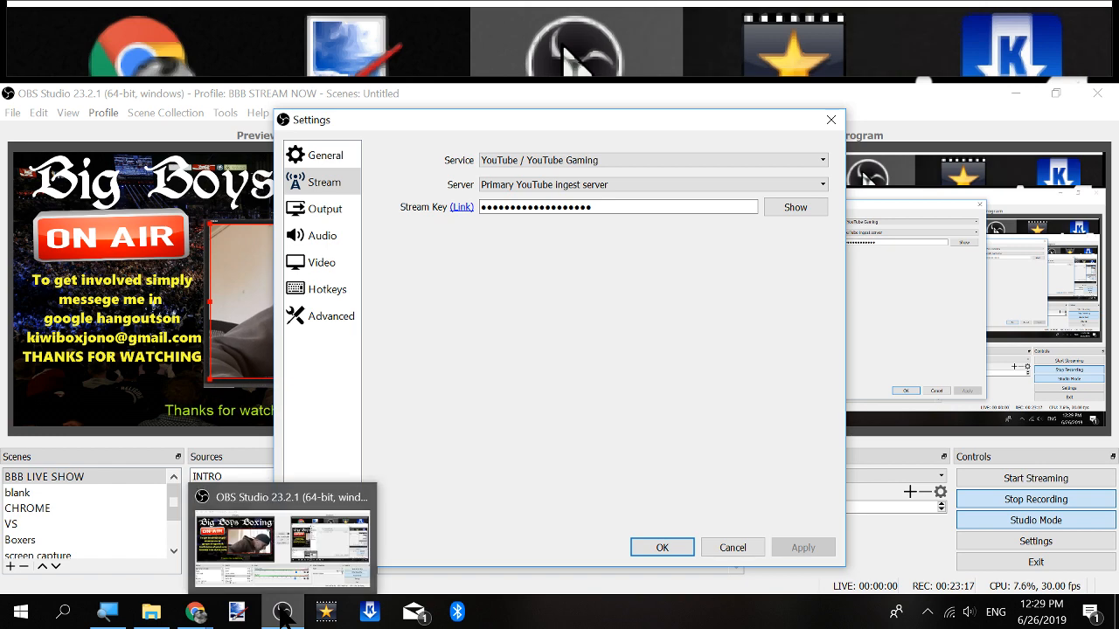
# Switch to the YouTube dashboard window in Chrome and open its Live Streaming page.
pyautogui.moveTo(151, 618)
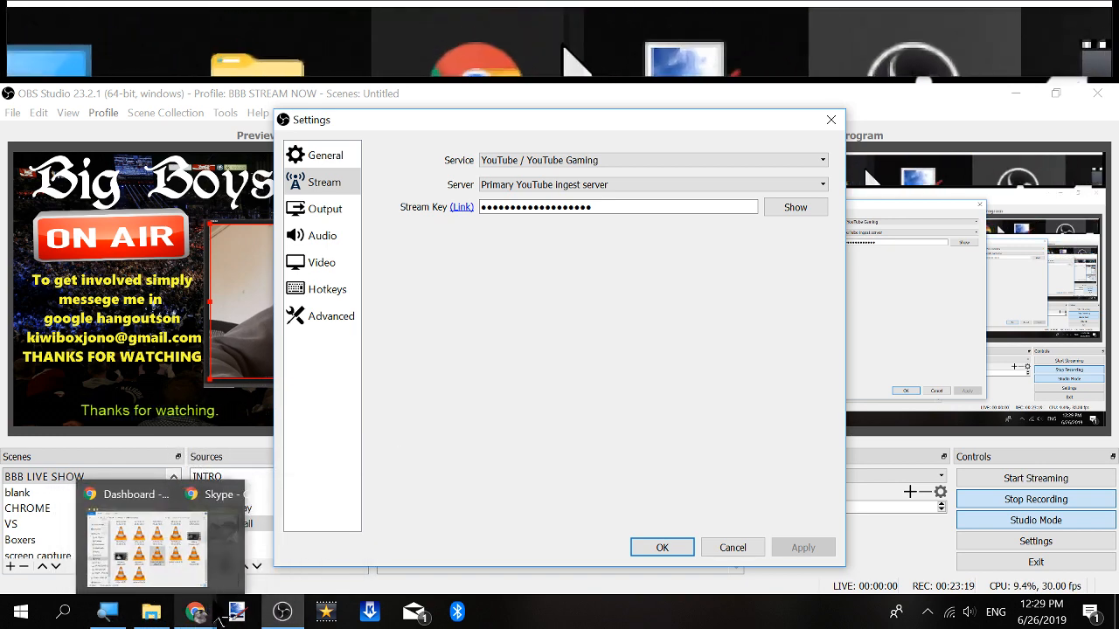
pyautogui.moveTo(216, 617)
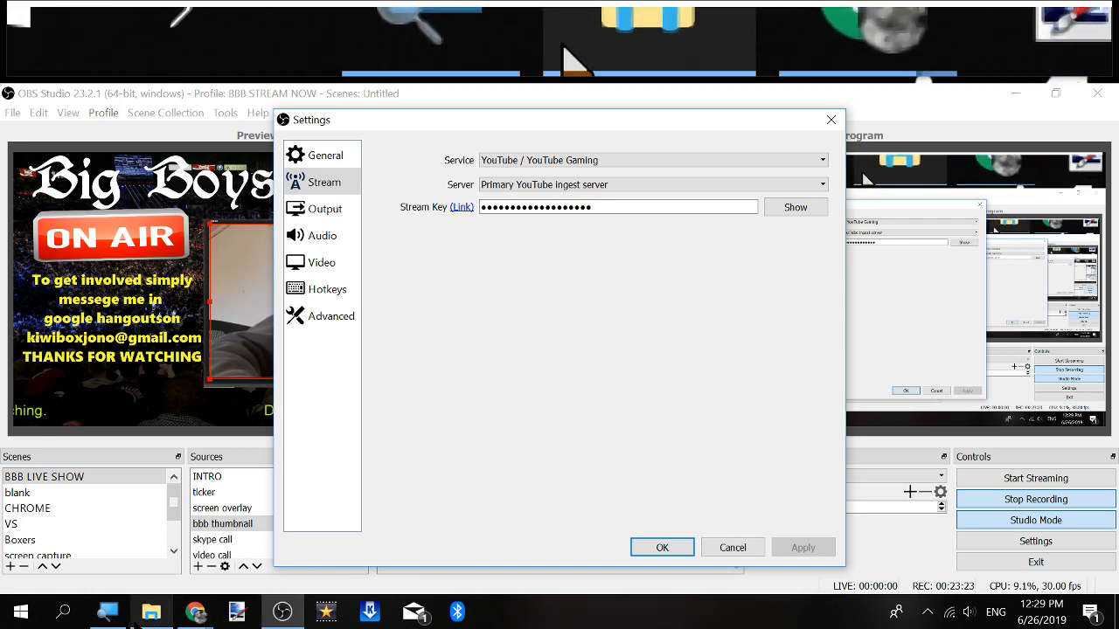
pyautogui.click(197, 614)
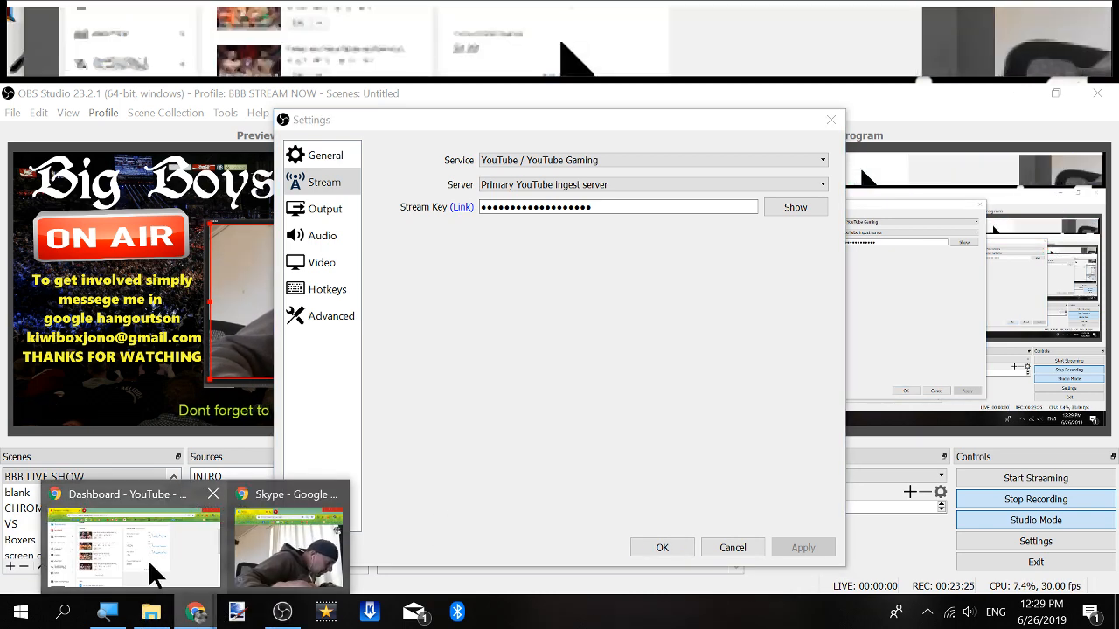
pyautogui.click(146, 558)
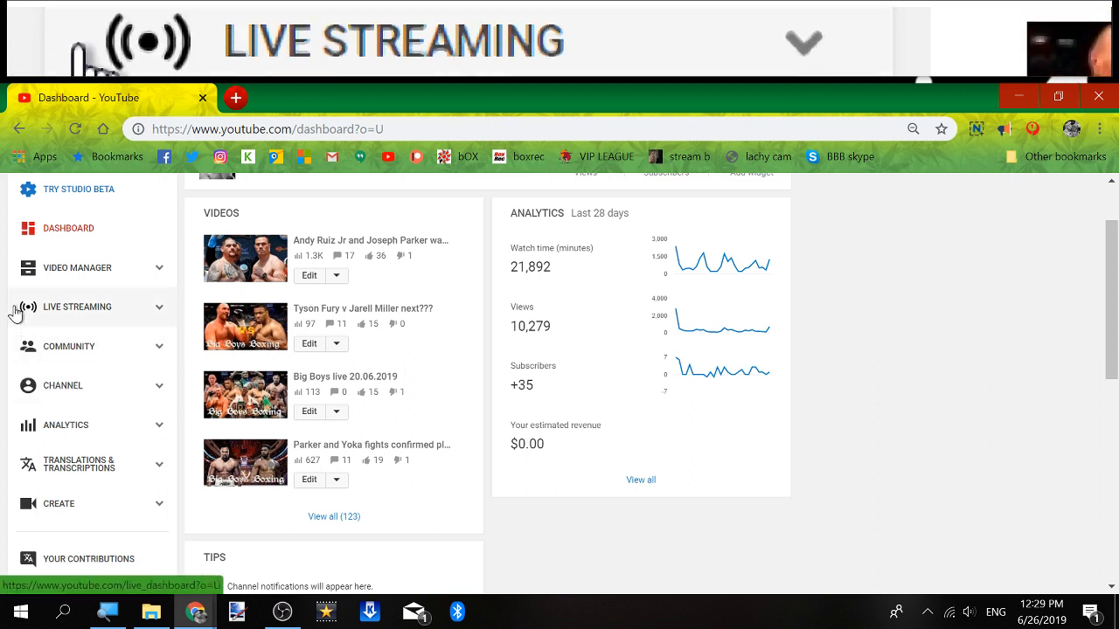
pyautogui.click(65, 320)
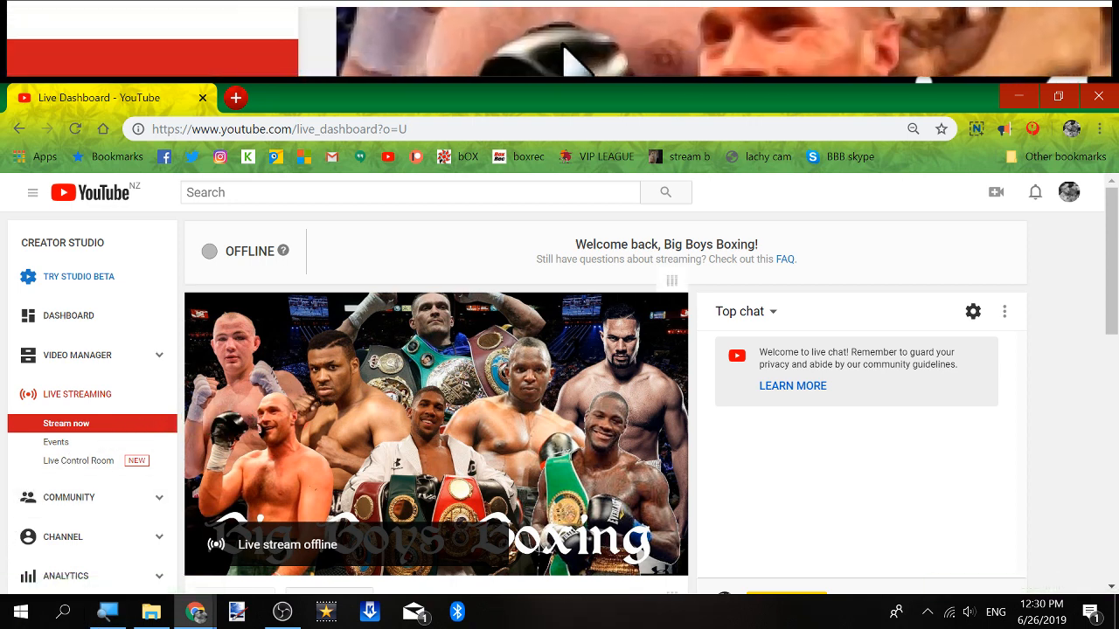
# Examine the live stream's basic info, including its title, description, scheduling, category and privacy options.
pyautogui.scroll(-2, 218, 437)
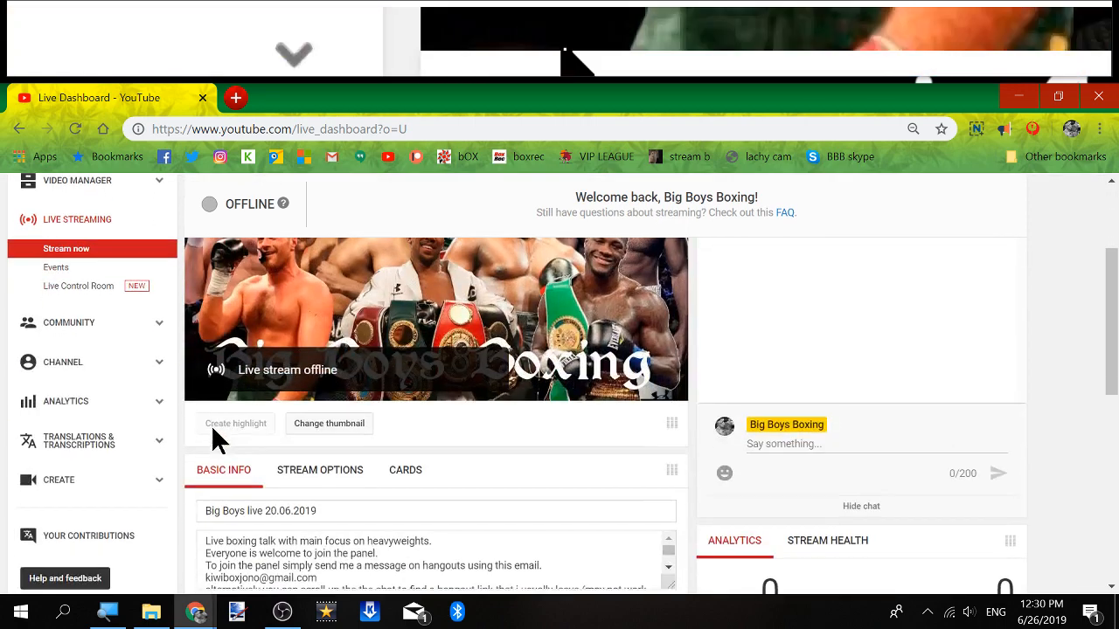
pyautogui.scroll(-1, 223, 424)
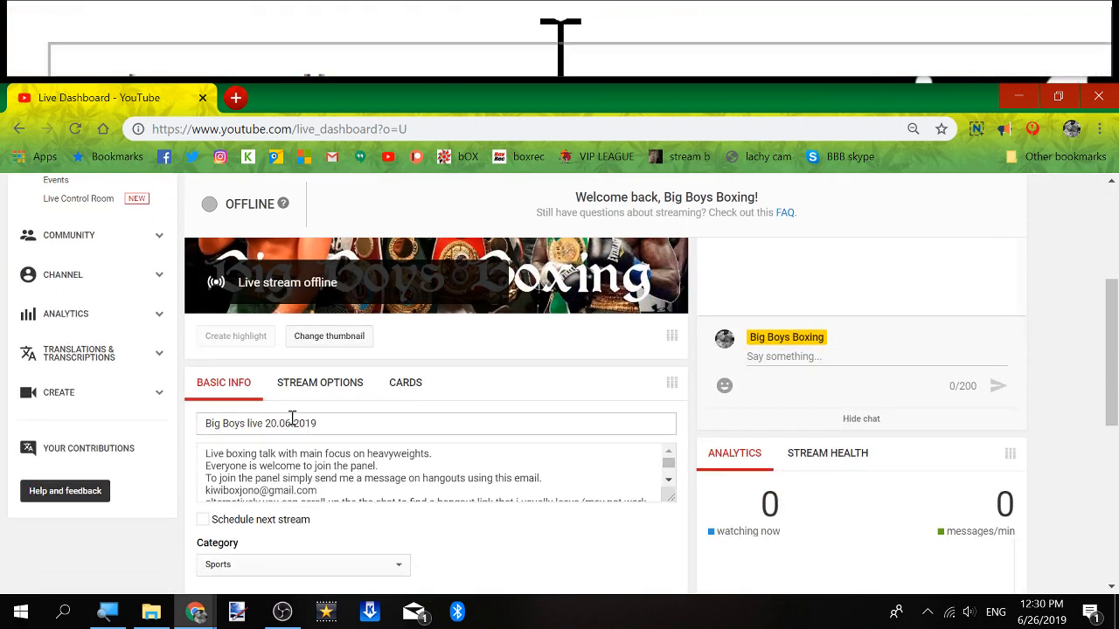
pyautogui.scroll(-1, 223, 464)
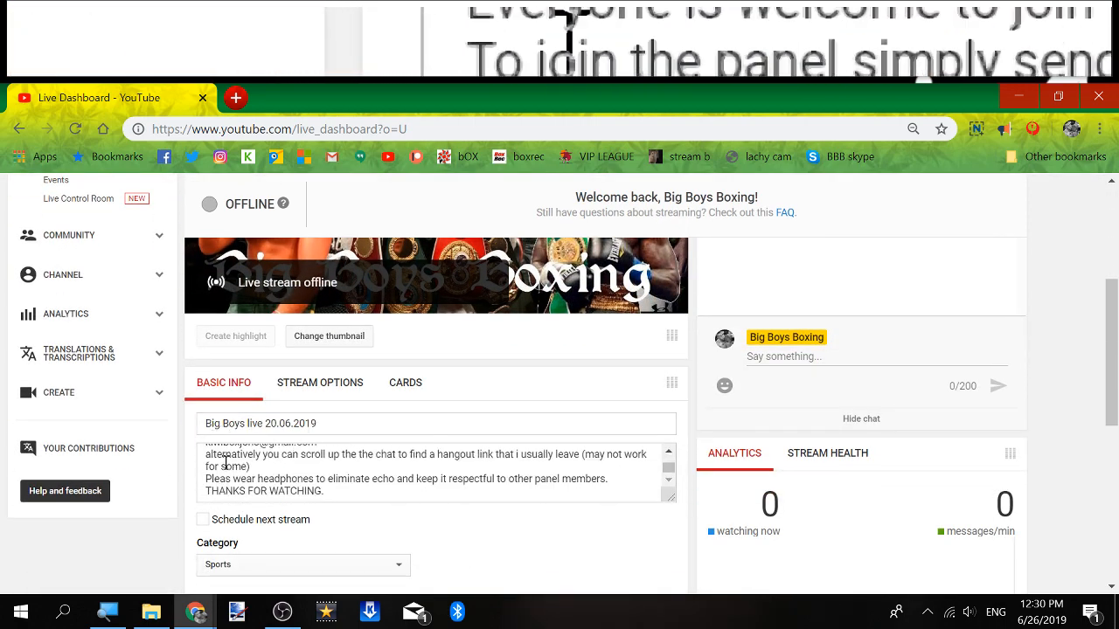
pyautogui.scroll(-1, 173, 495)
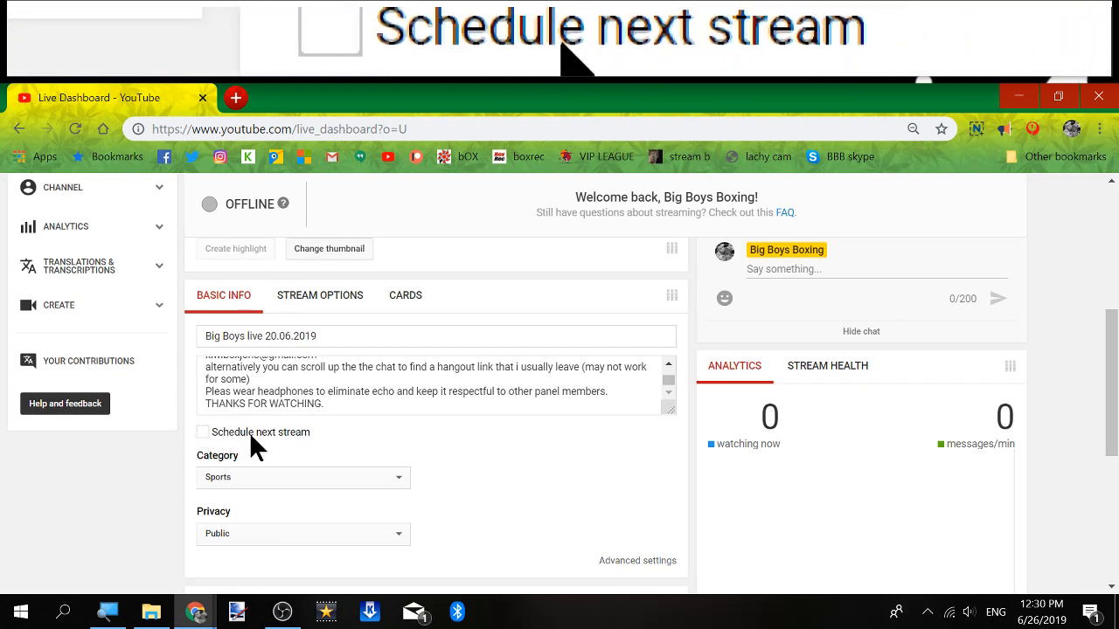
# Turn on scheduling for the next stream, look through the available start times, and turn scheduling back off.
pyautogui.click(203, 434)
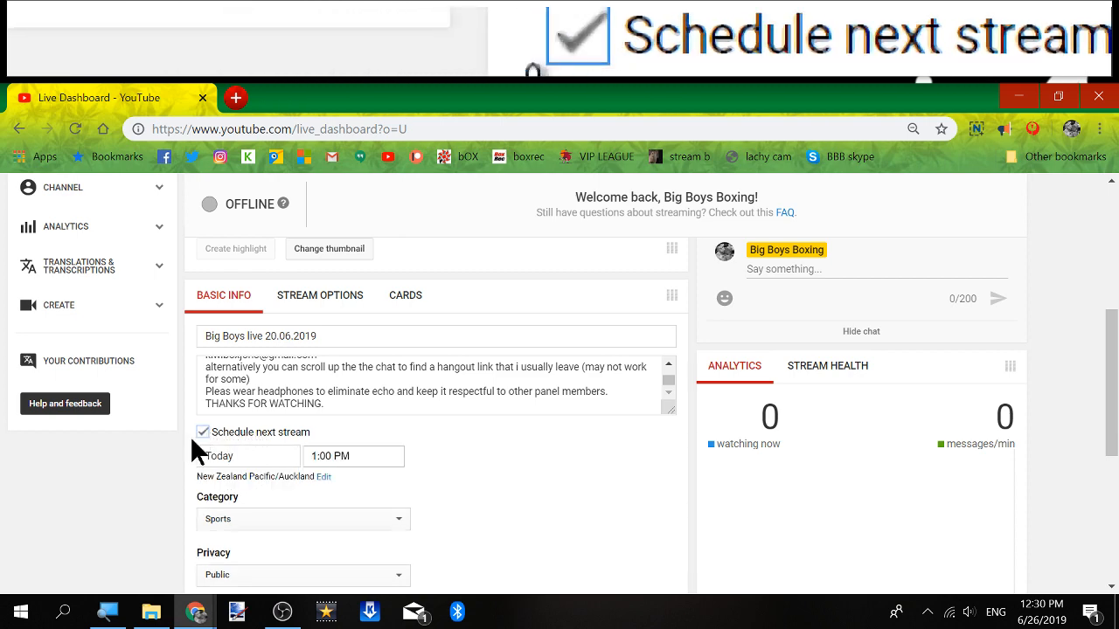
pyautogui.scroll(-2, 197, 446)
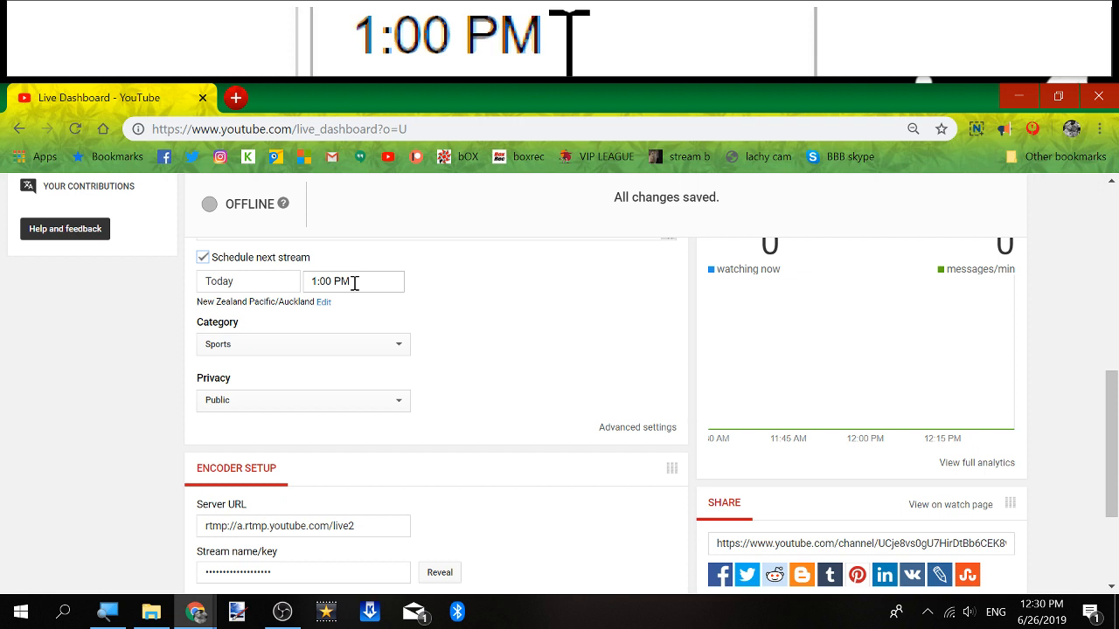
pyautogui.click(355, 283)
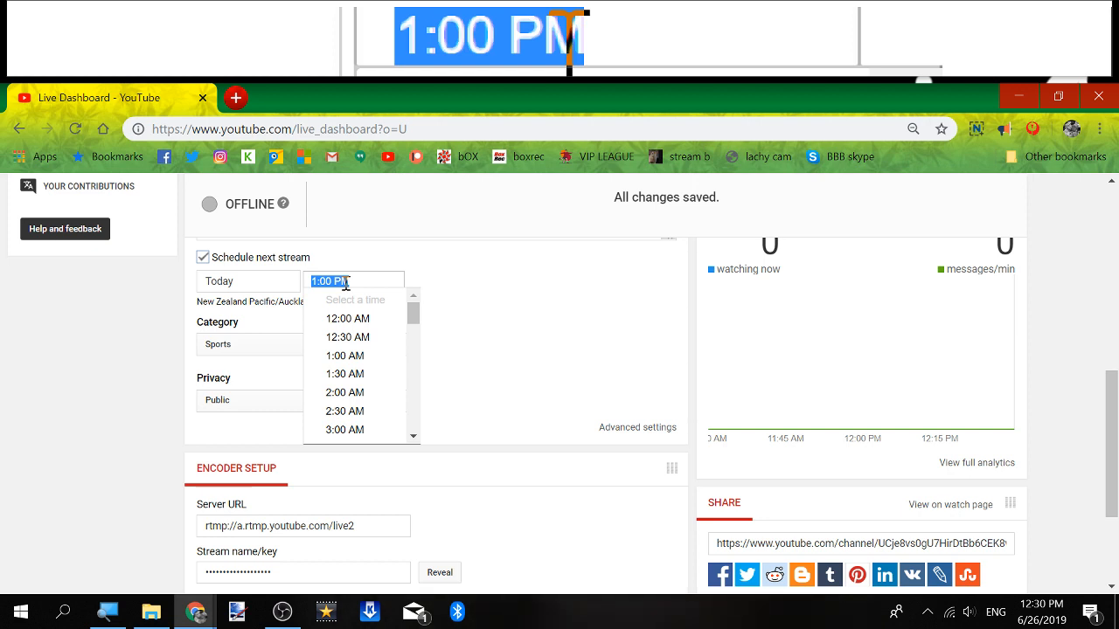
pyautogui.click(350, 283)
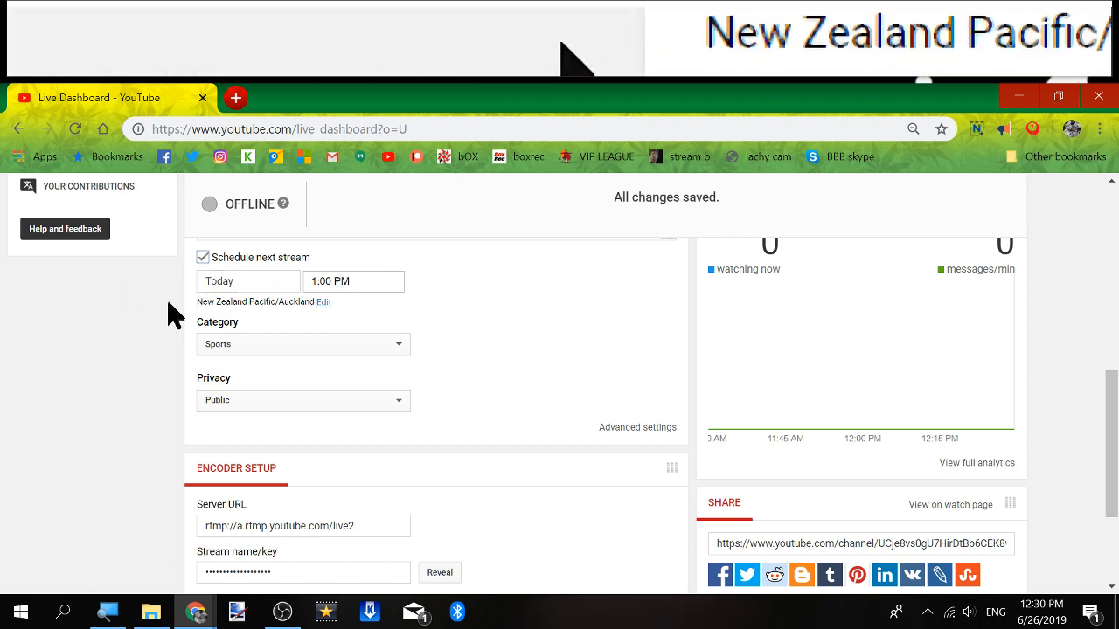
pyautogui.click(203, 259)
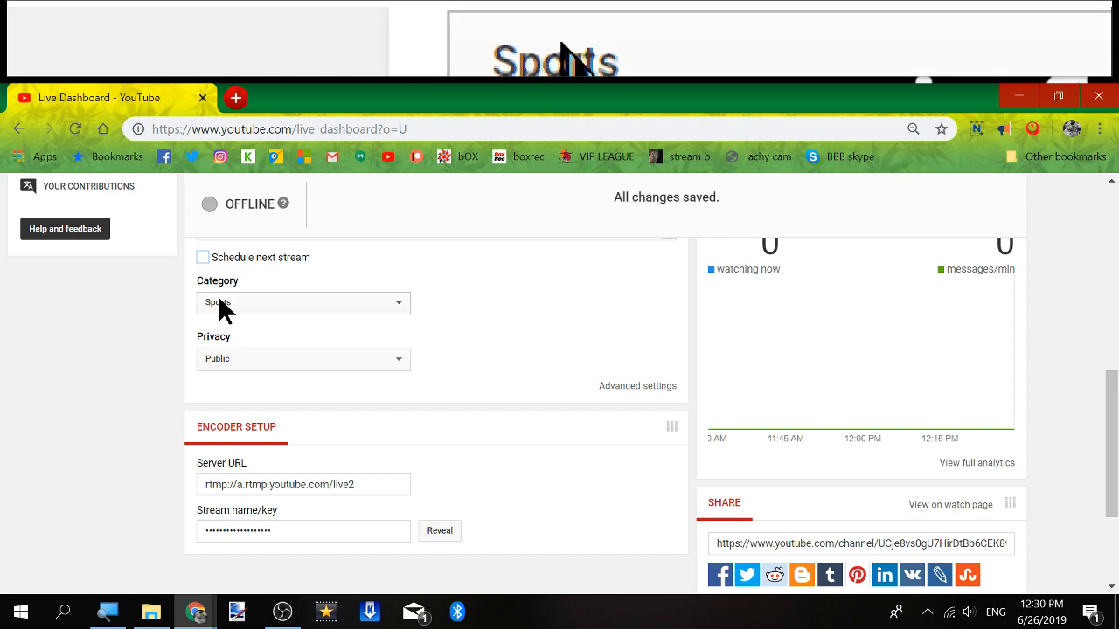
# Highlight the masked stream key in YouTube's encoder setup, and switch to OBS Studio to review its matching Stream settings before closing them.
pyautogui.scroll(-2, 218, 295)
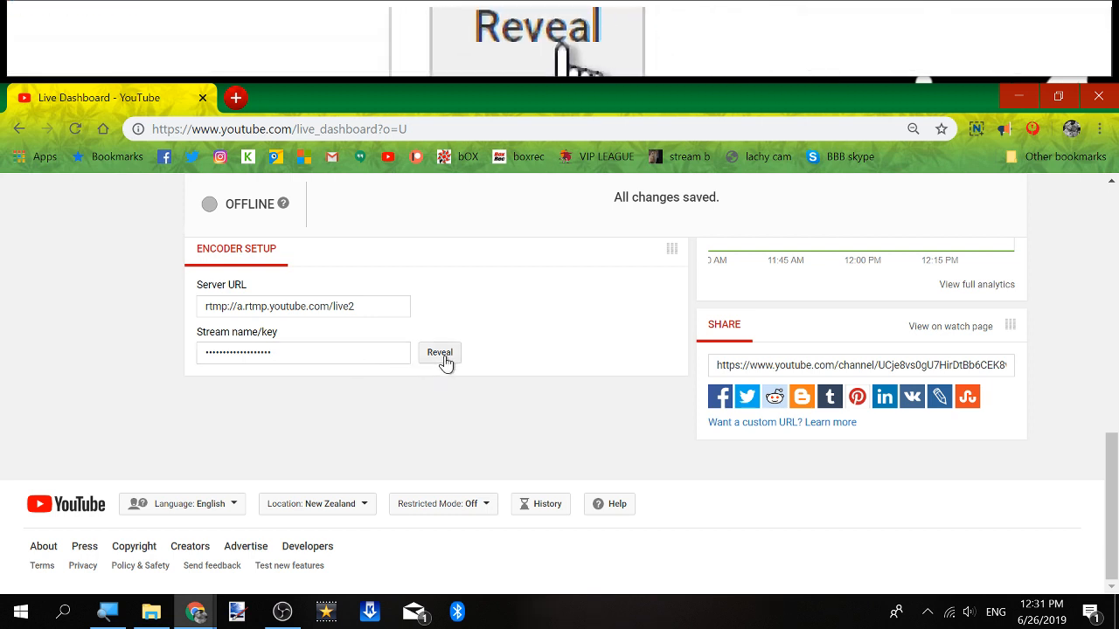
pyautogui.click(276, 352)
pyautogui.moveTo(276, 352); pyautogui.dragTo(185, 352)
pyautogui.doubleClick(271, 353)
pyautogui.click(262, 352)
pyautogui.doubleClick(267, 352)
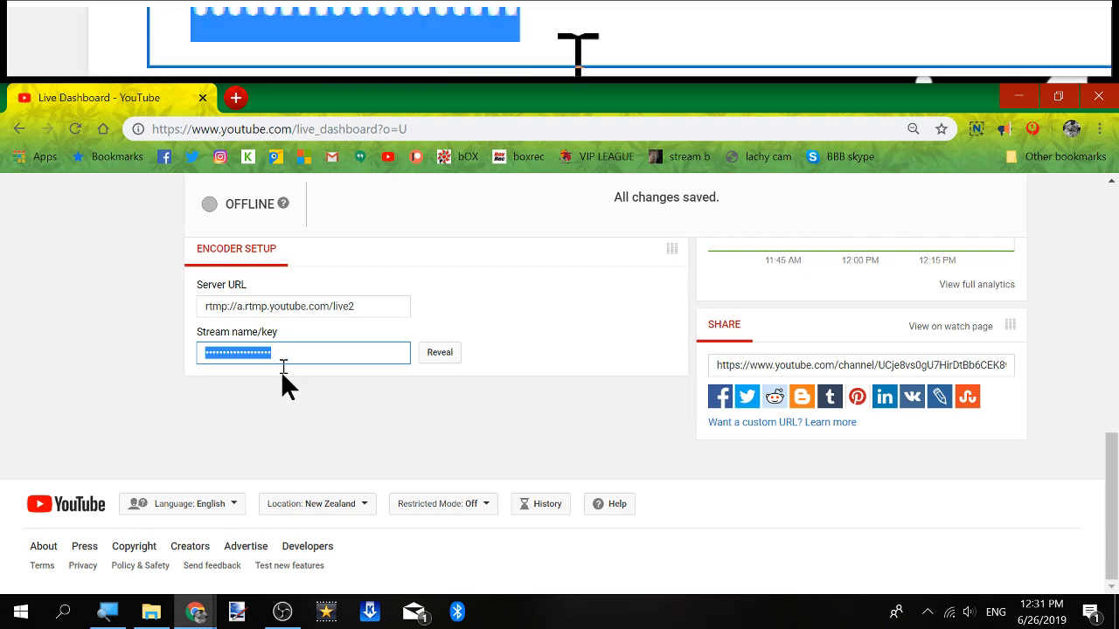
pyautogui.click(280, 613)
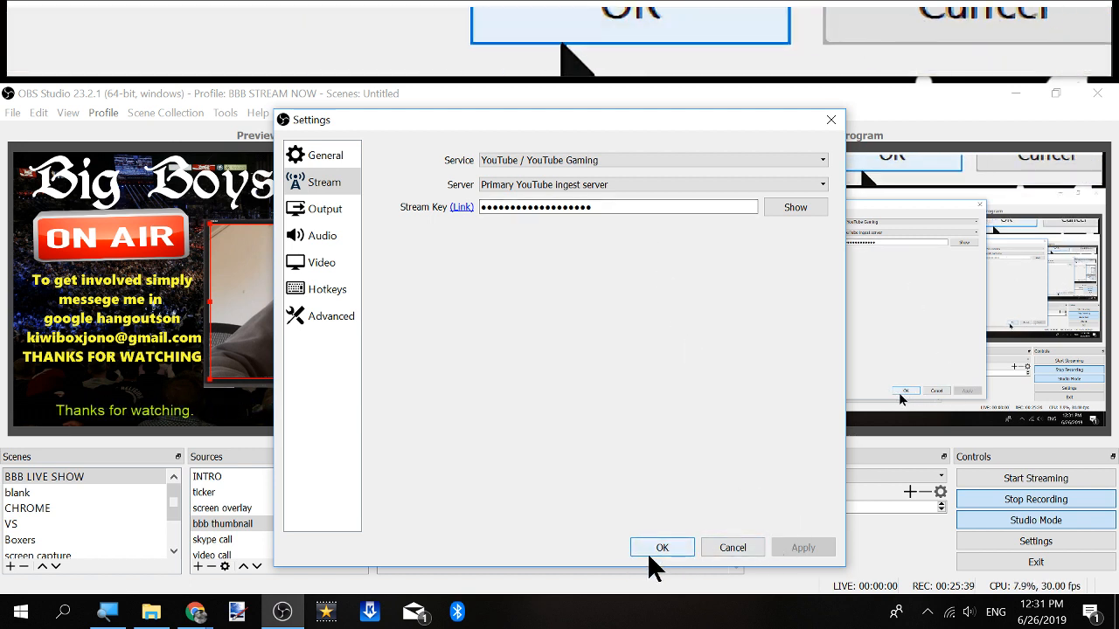
pyautogui.click(826, 121)
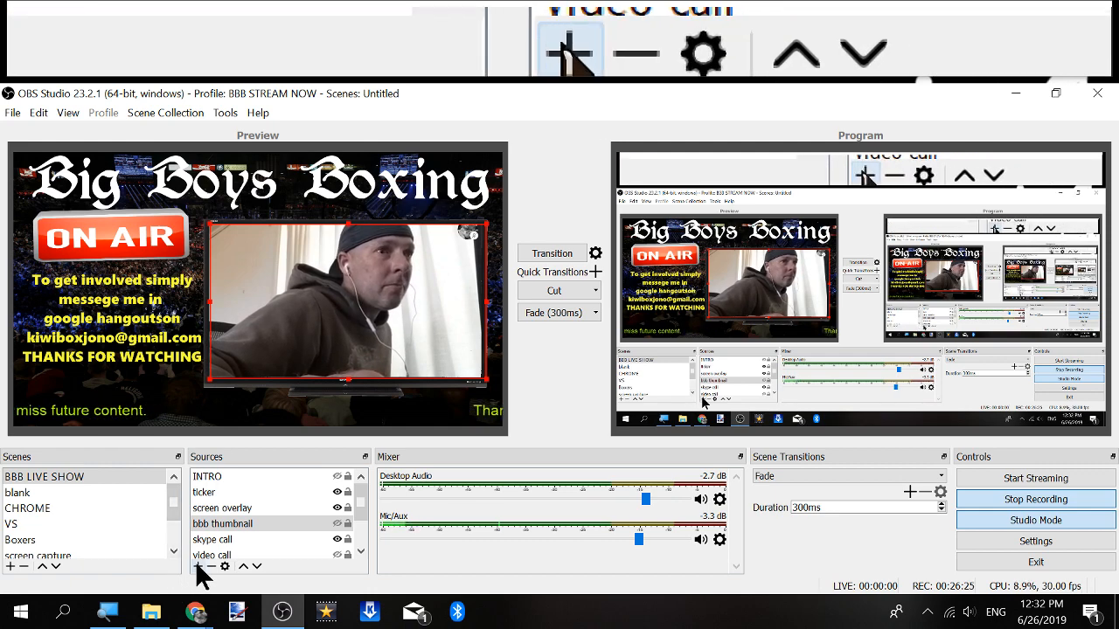
# Examine the source types that can be added to the scene, including the creation options for a Text (GDI+) source.
pyautogui.click(195, 564)
pyautogui.moveTo(242, 554)
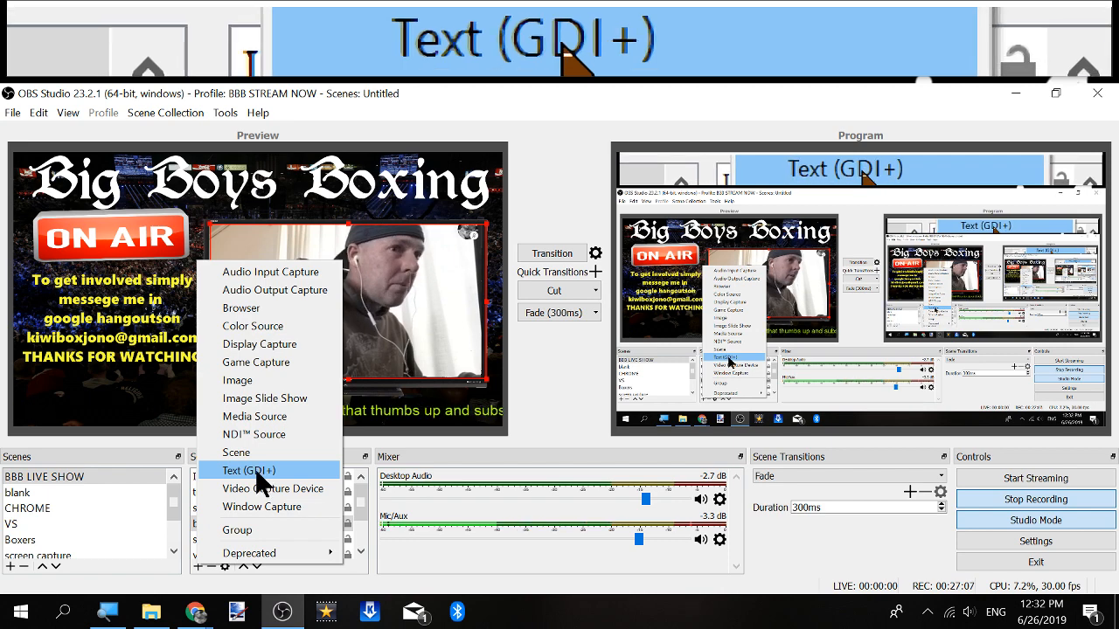
pyautogui.click(254, 471)
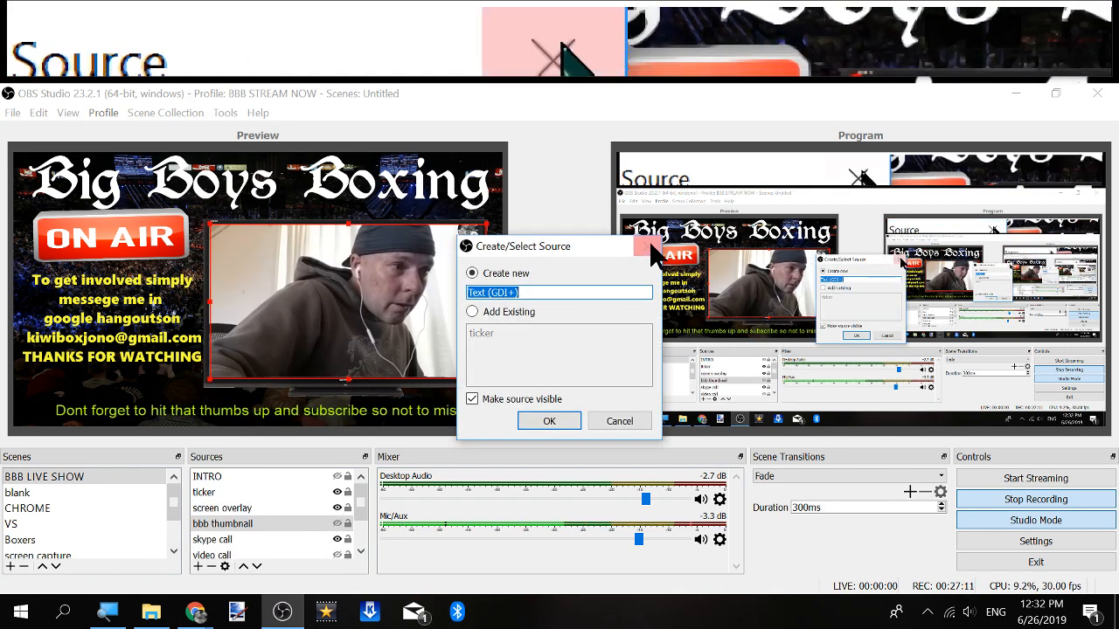
pyautogui.click(647, 246)
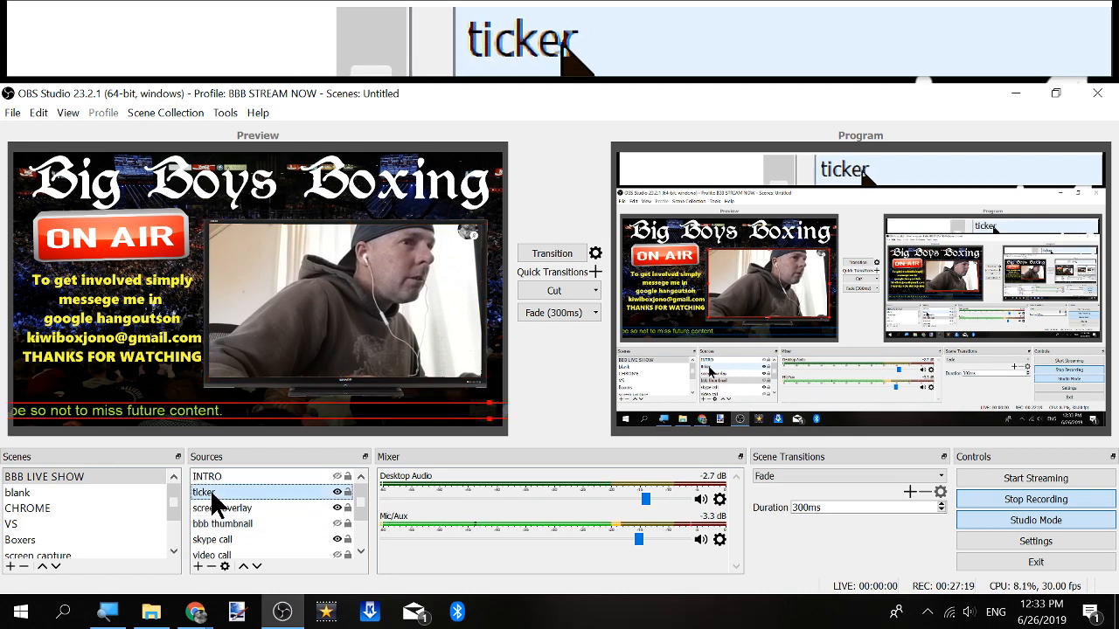
# Review the font and text properties of the ticker source.
pyautogui.rightClick(212, 495)
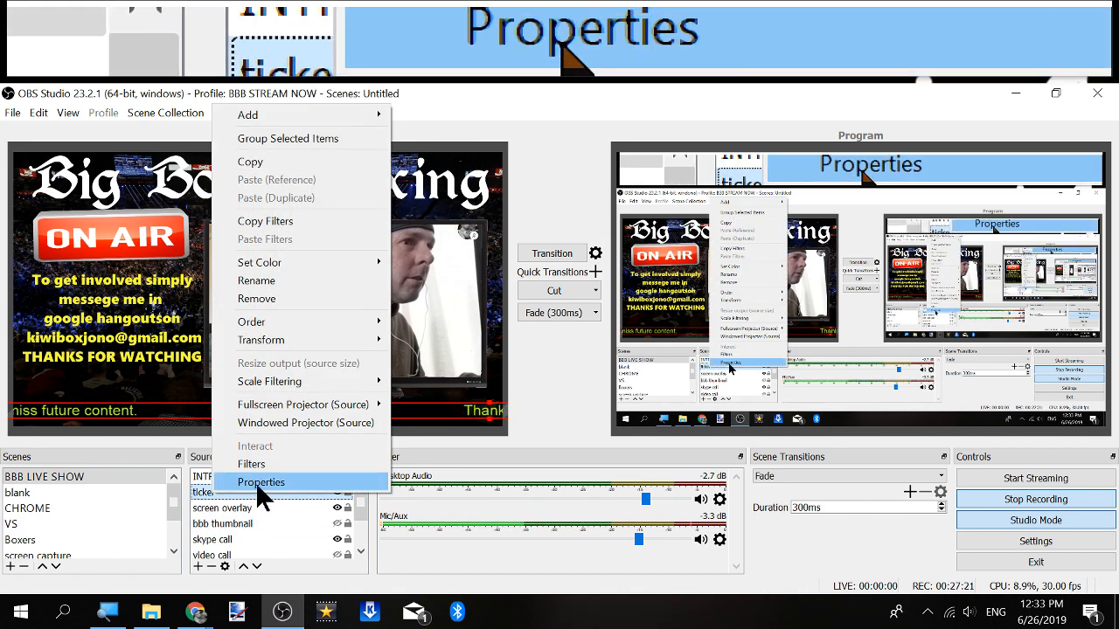
pyautogui.click(257, 484)
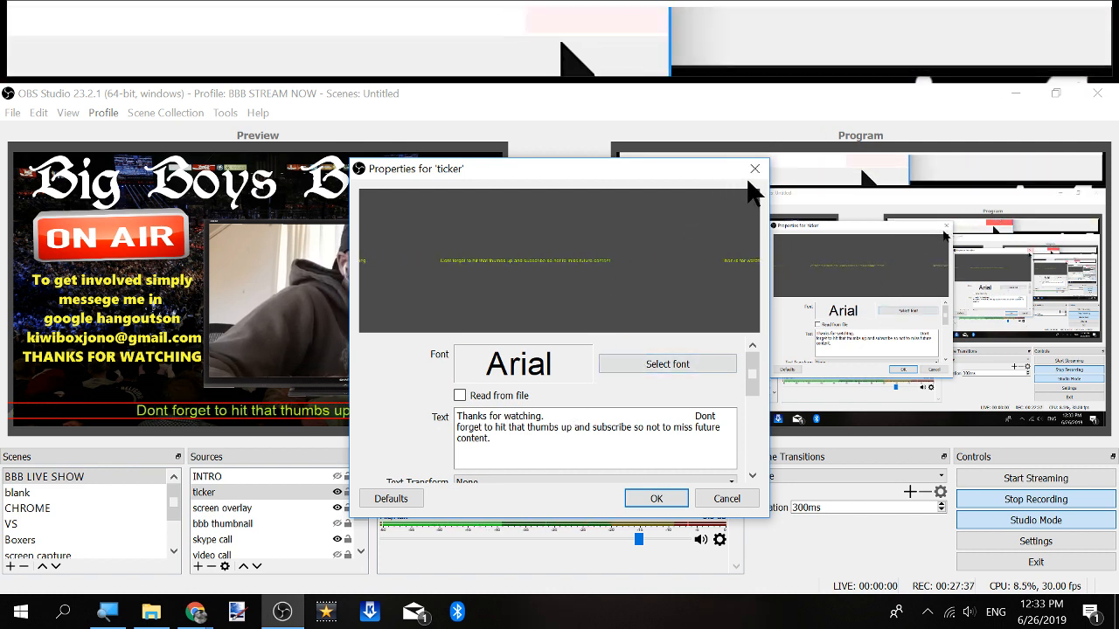
pyautogui.click(753, 169)
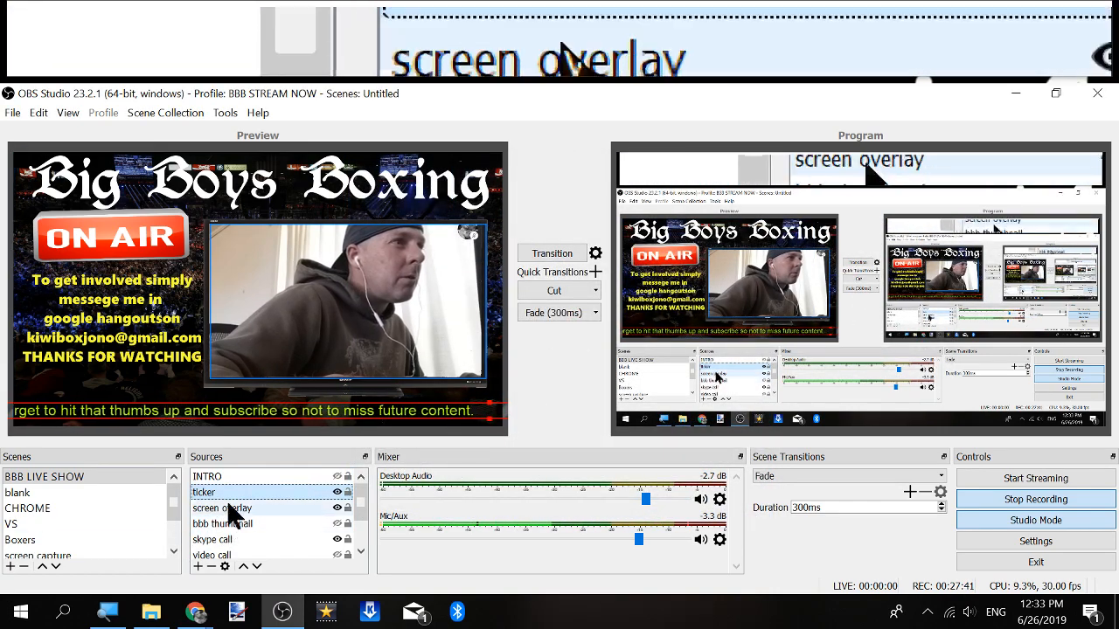
# Examine the ticker's Scroll filter, its speed settings and the list of other effect filters that can be added.
pyautogui.rightClick(218, 492)
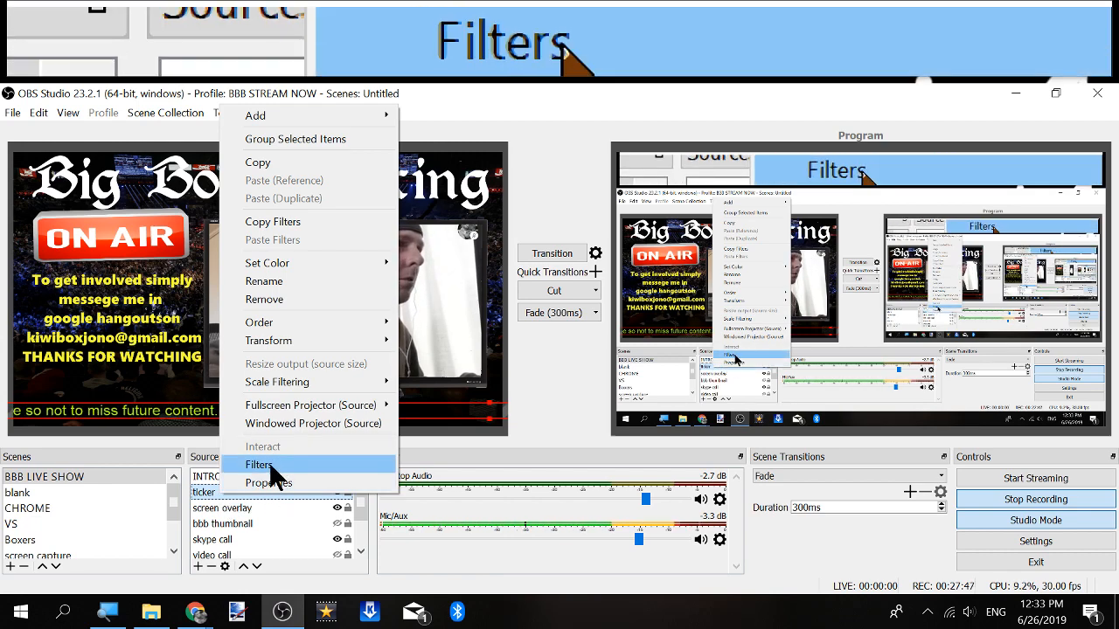
pyautogui.click(270, 467)
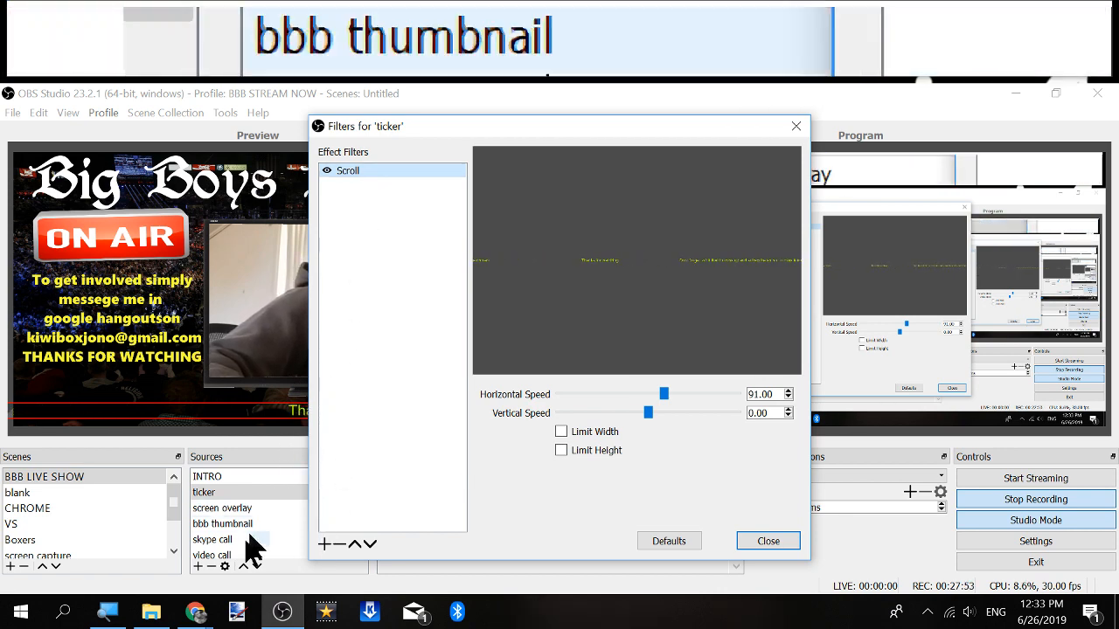
pyautogui.click(322, 545)
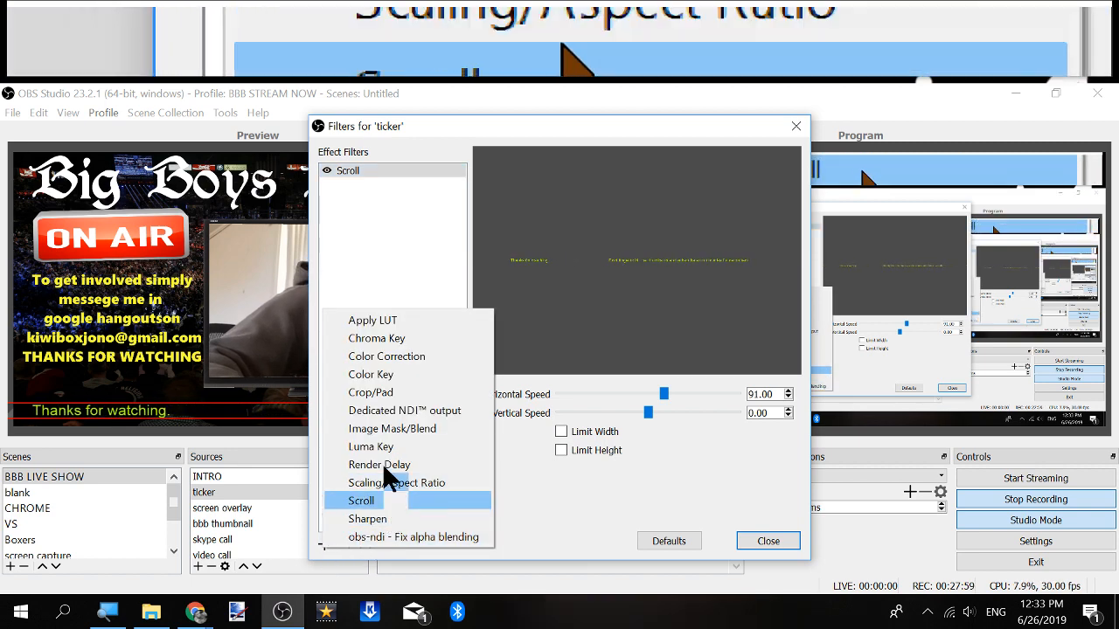
pyautogui.click(369, 226)
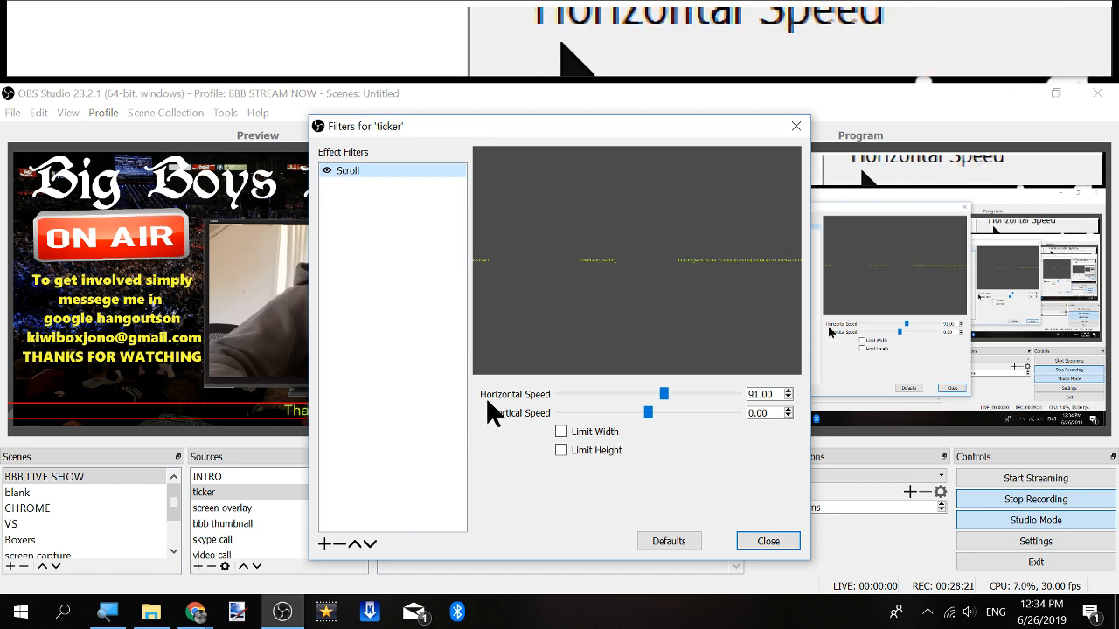
pyautogui.click(769, 541)
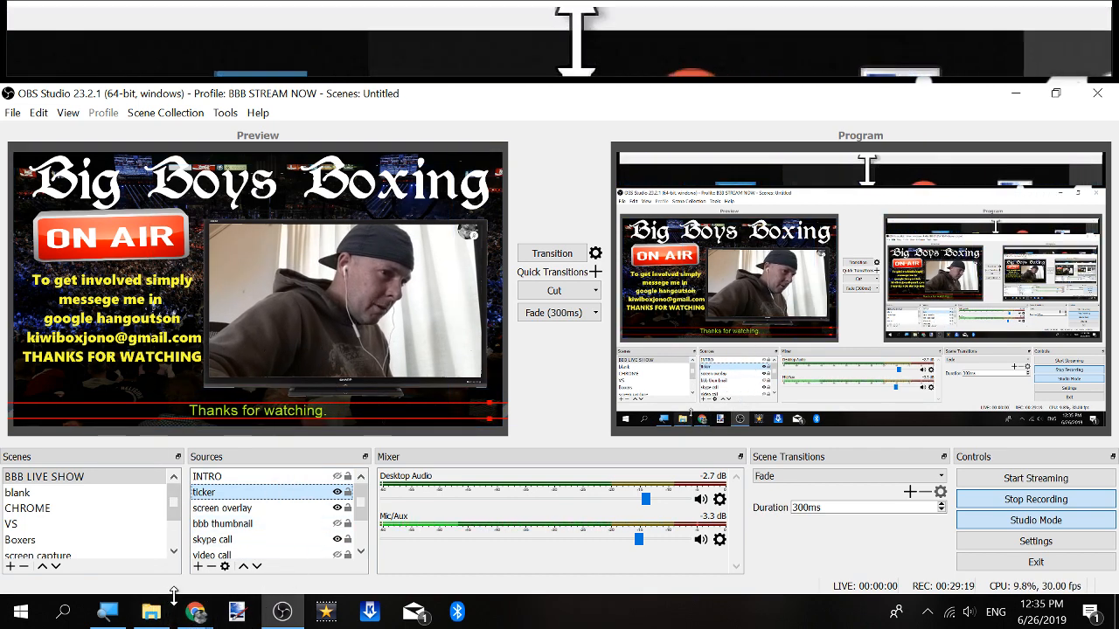
# Bring up the Skype call window in Chrome to check the call, and return to OBS Studio.
pyautogui.moveTo(197, 617)
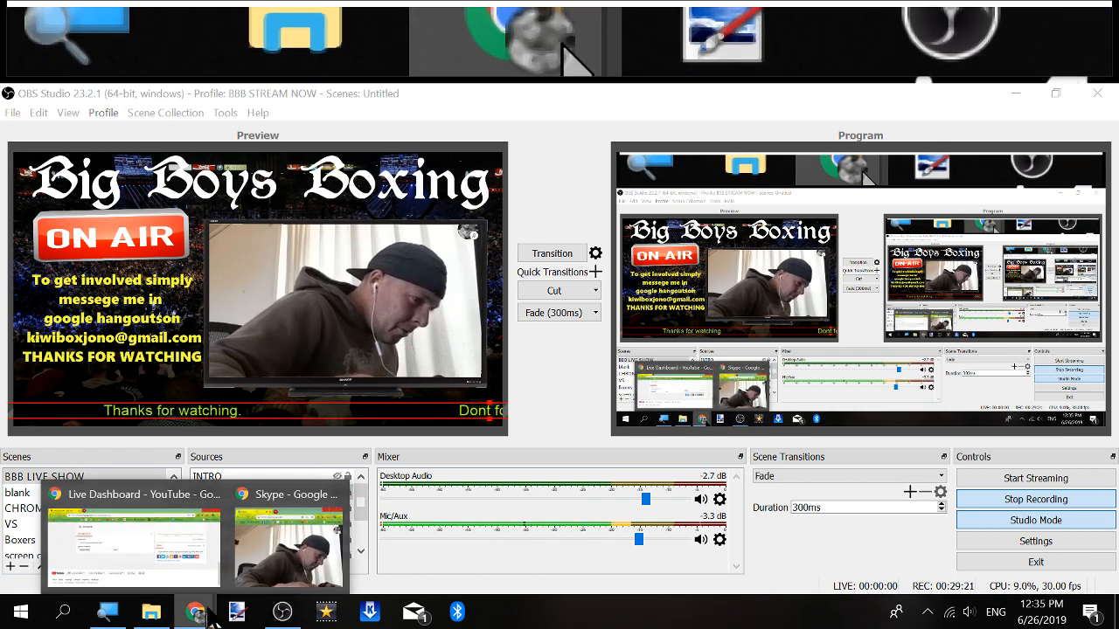
pyautogui.moveTo(289, 538)
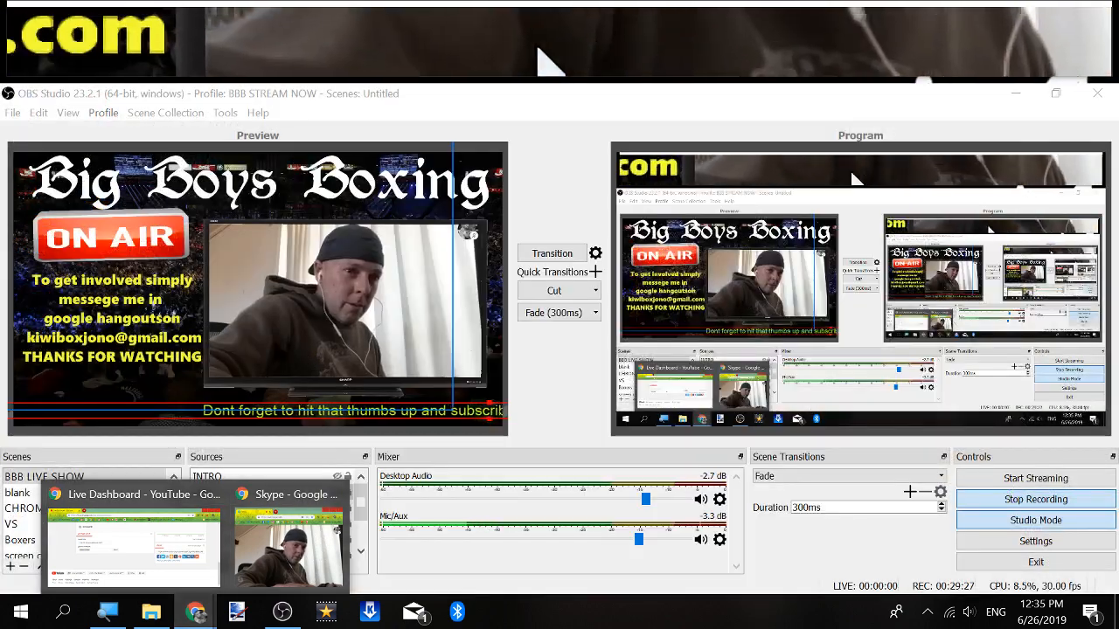
pyautogui.click(272, 493)
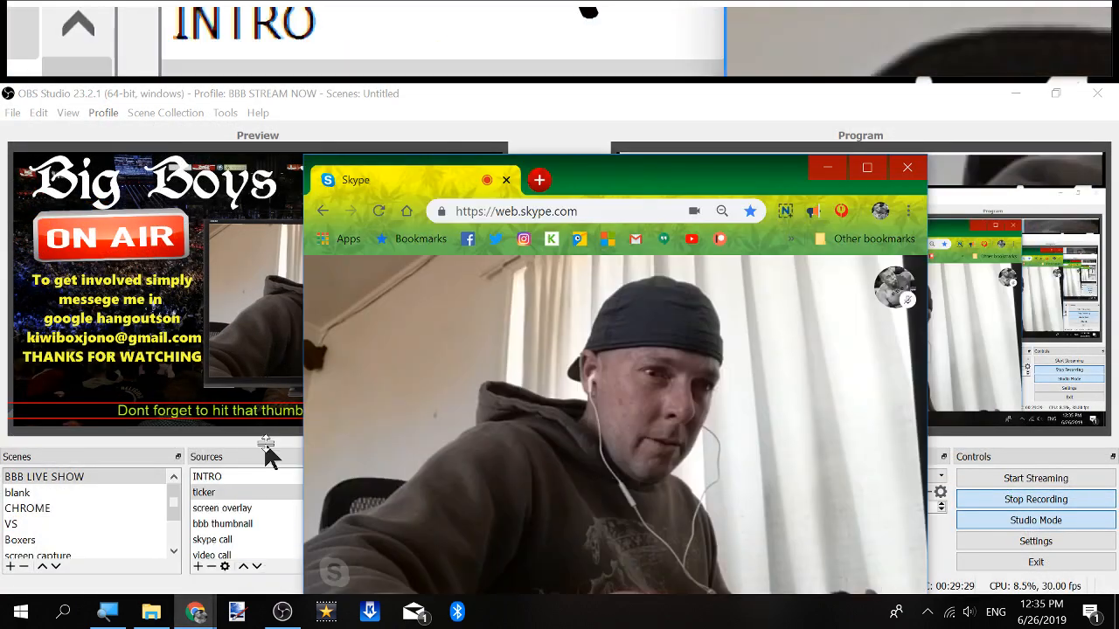
pyautogui.moveTo(315, 411)
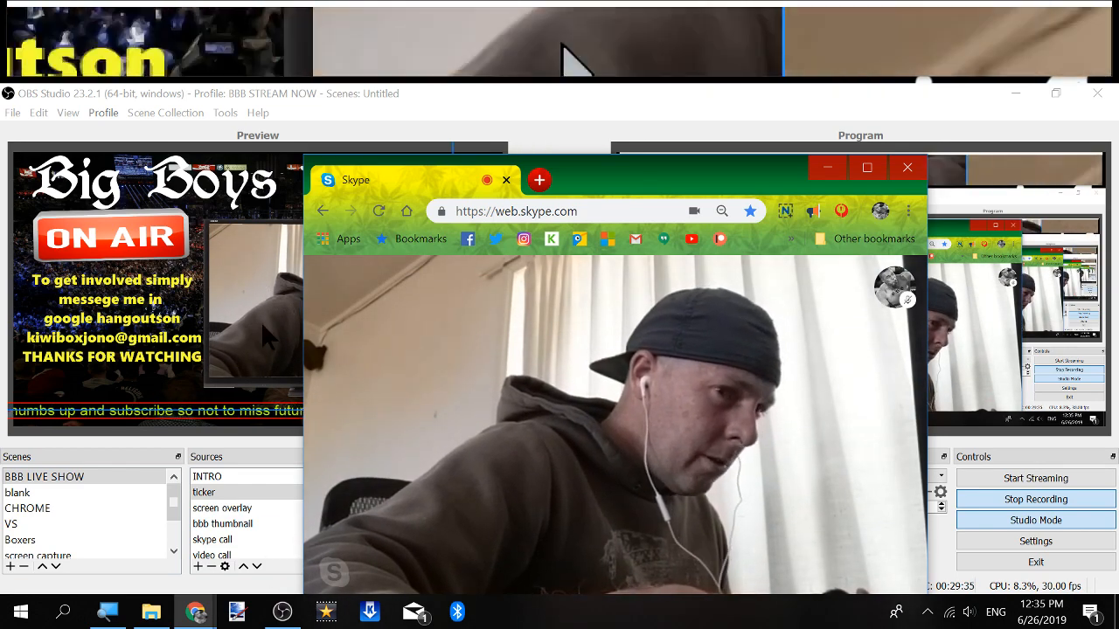
pyautogui.moveTo(339, 539)
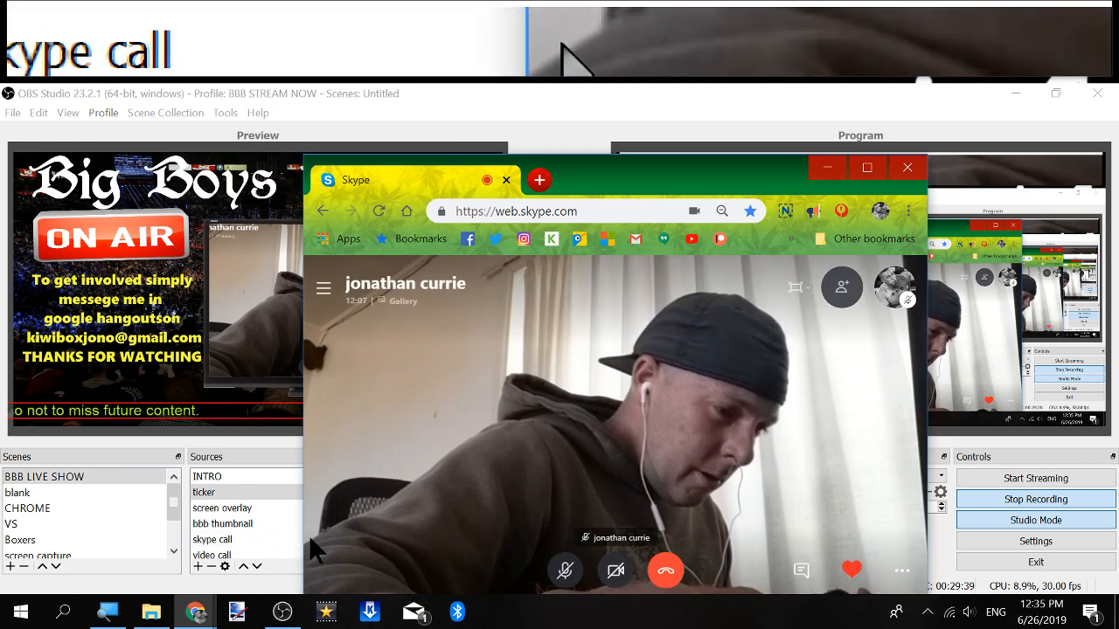
pyautogui.moveTo(280, 615)
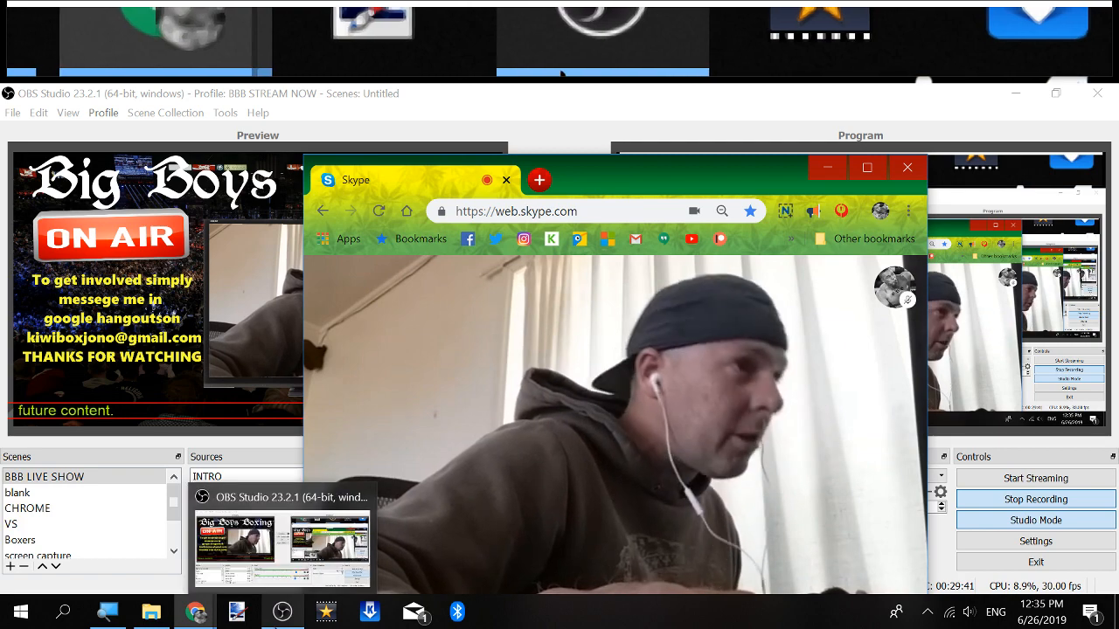
pyautogui.click(279, 615)
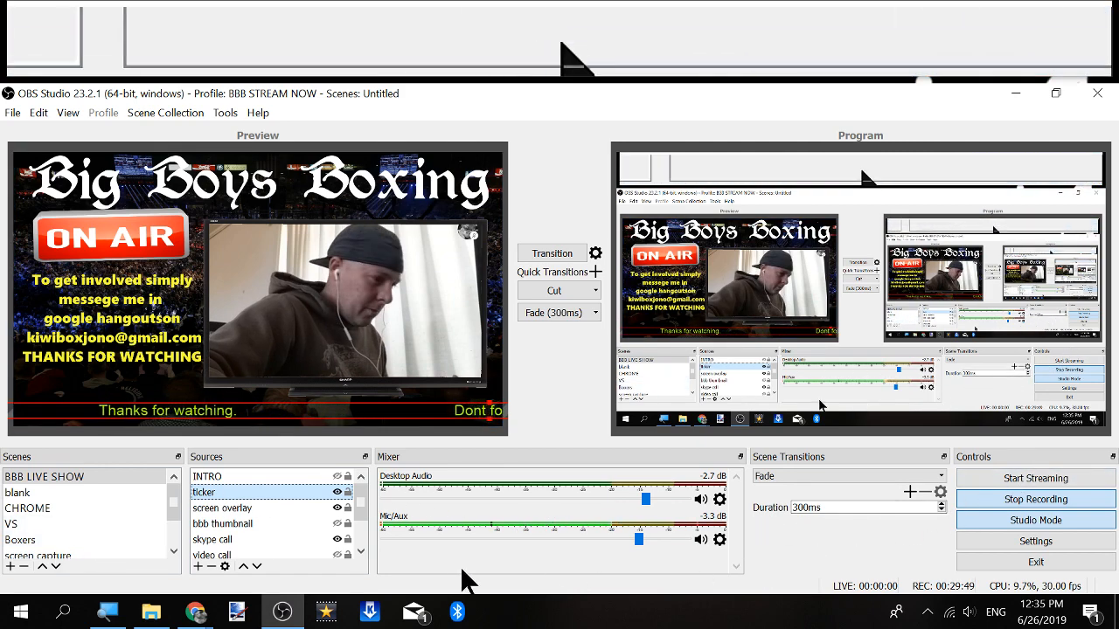
# Show the Windows desktop and open VLC media player.
pyautogui.rightClick(521, 614)
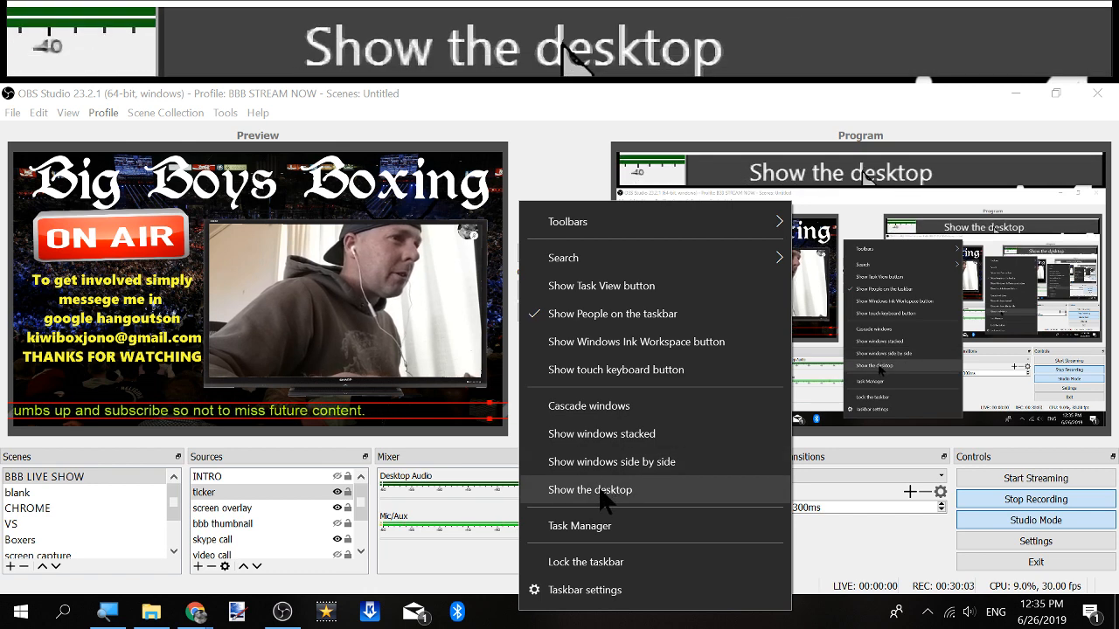
pyautogui.click(607, 490)
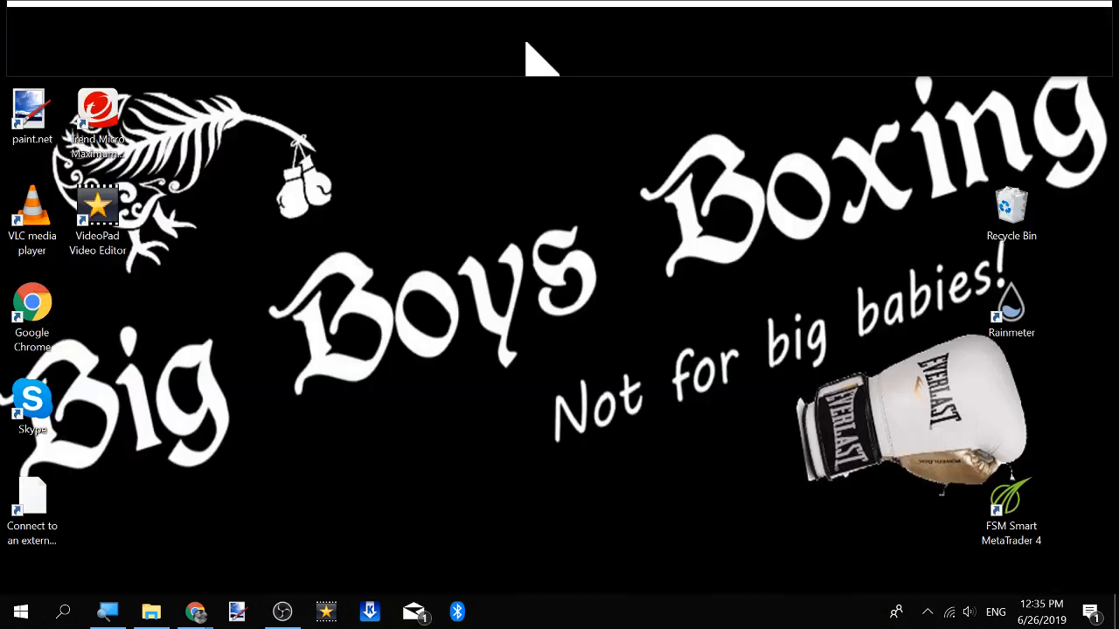
pyautogui.doubleClick(32, 219)
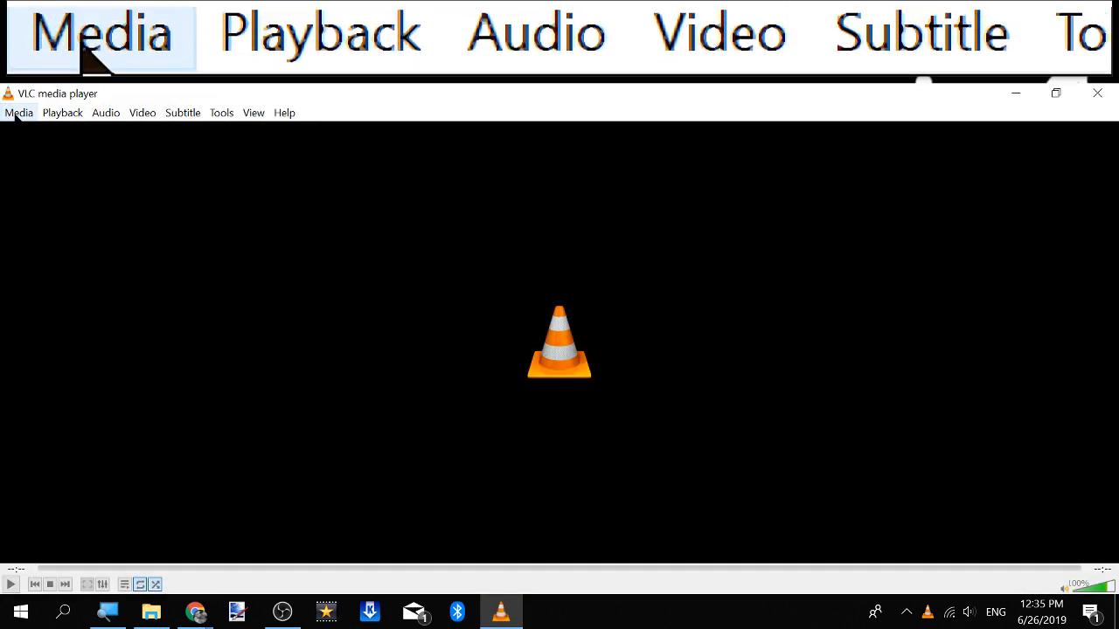
# Lower VLC's playback volume to 29%.
pyautogui.click(16, 114)
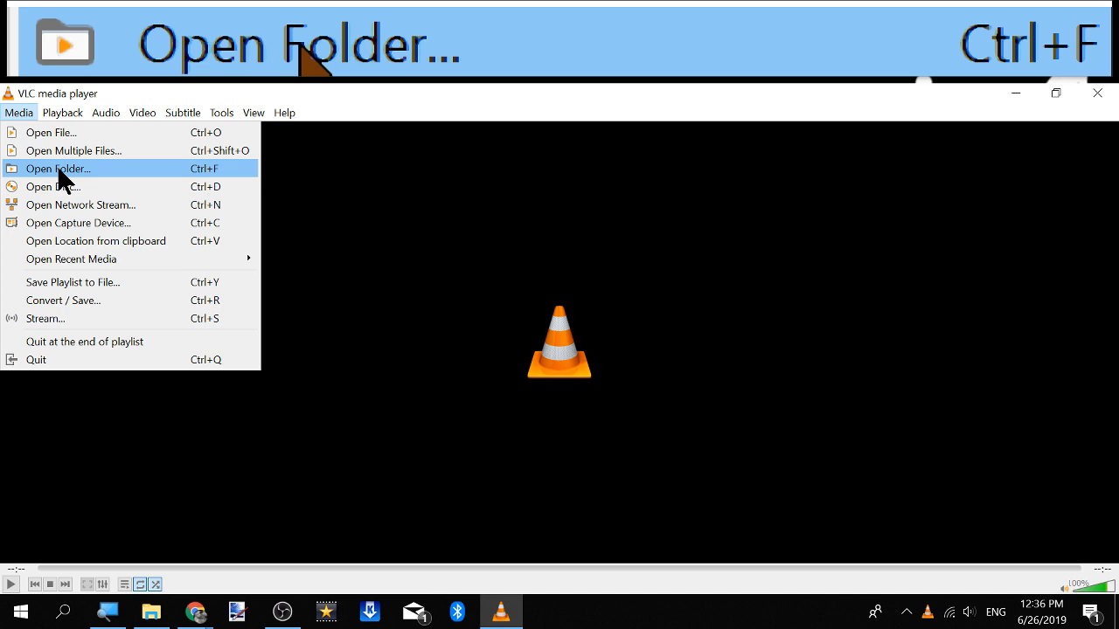
pyautogui.press('Escape')
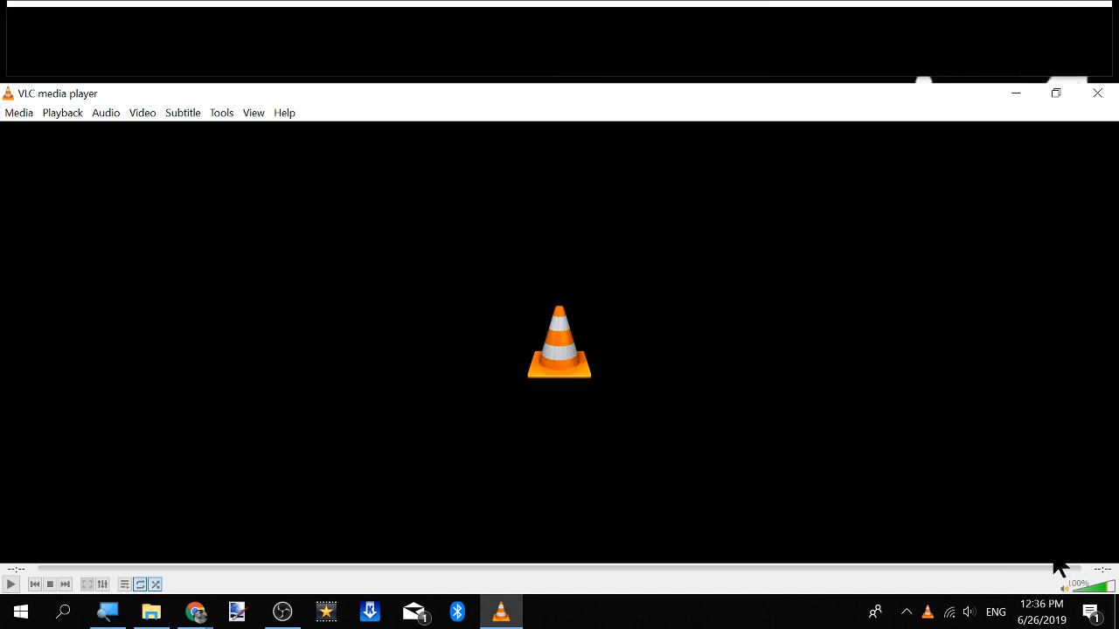
pyautogui.click(1090, 592)
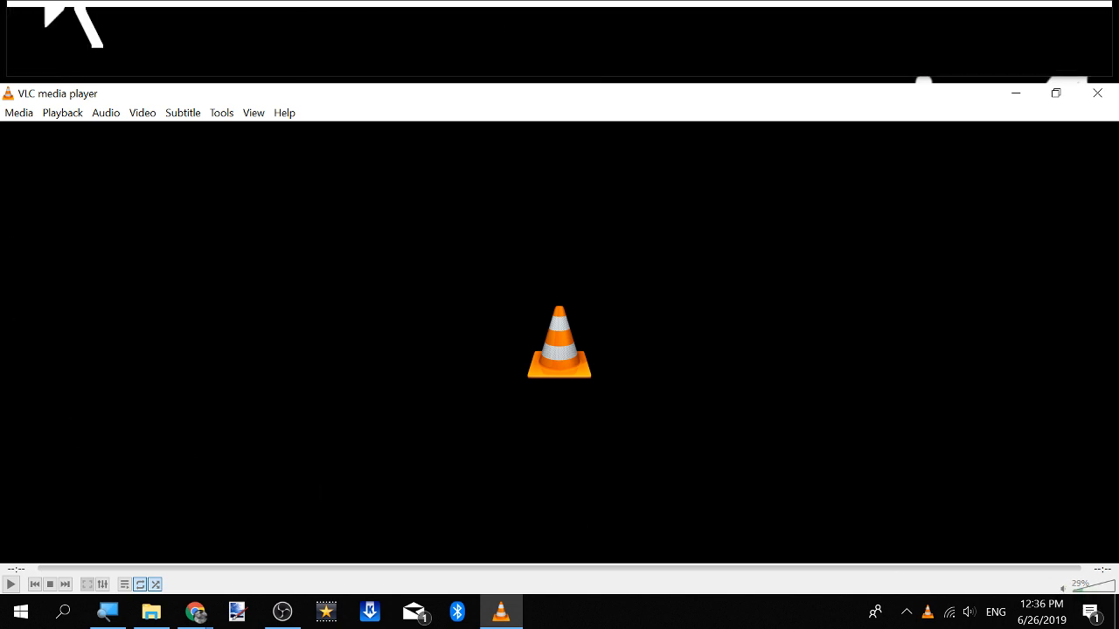
# Open the HHB BEATS folder from Music > youtube music in VLC to play its tracks as background music.
pyautogui.click(18, 113)
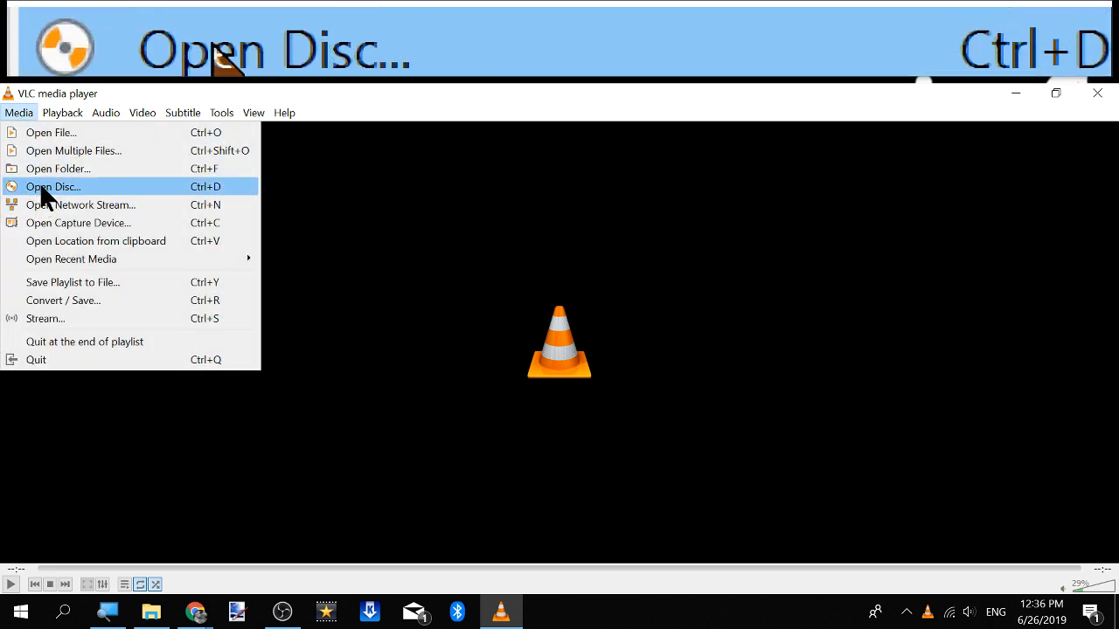
pyautogui.click(40, 168)
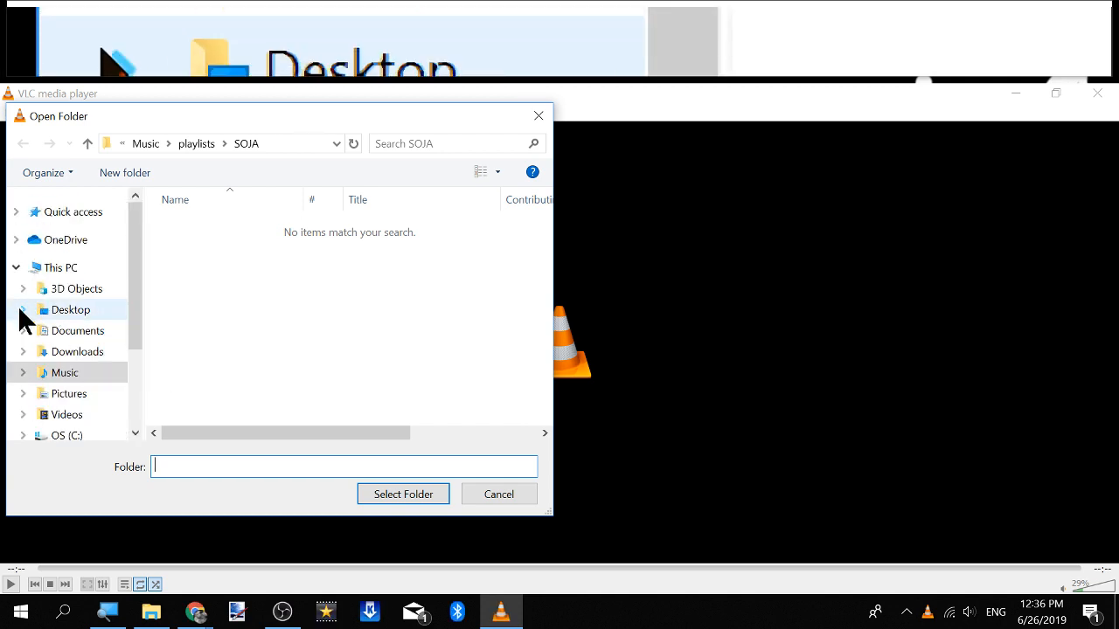
pyautogui.click(69, 377)
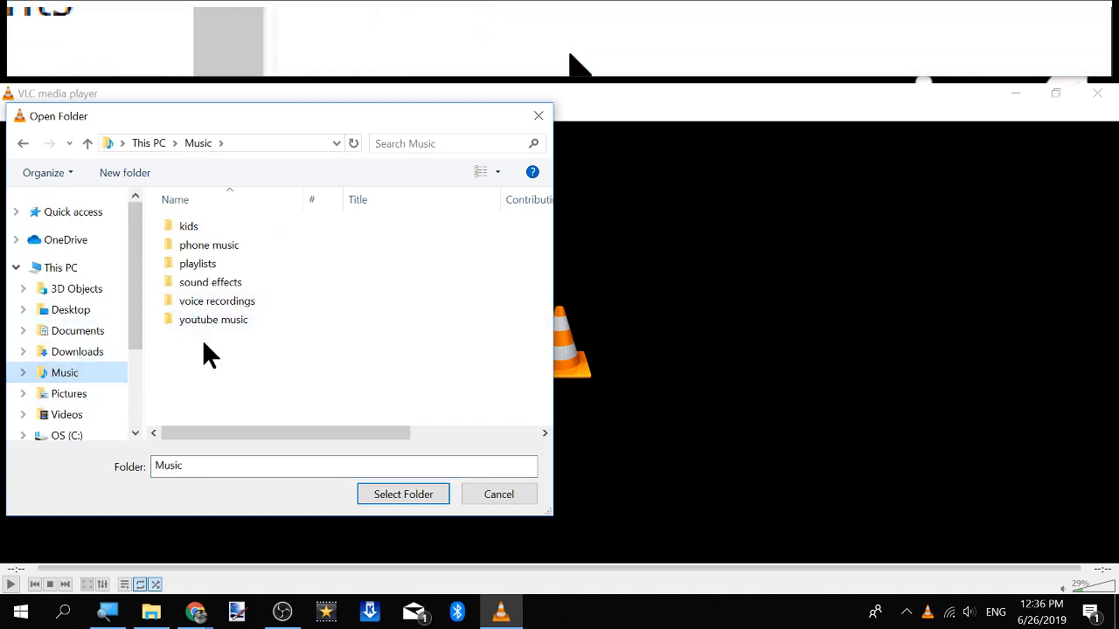
pyautogui.doubleClick(219, 319)
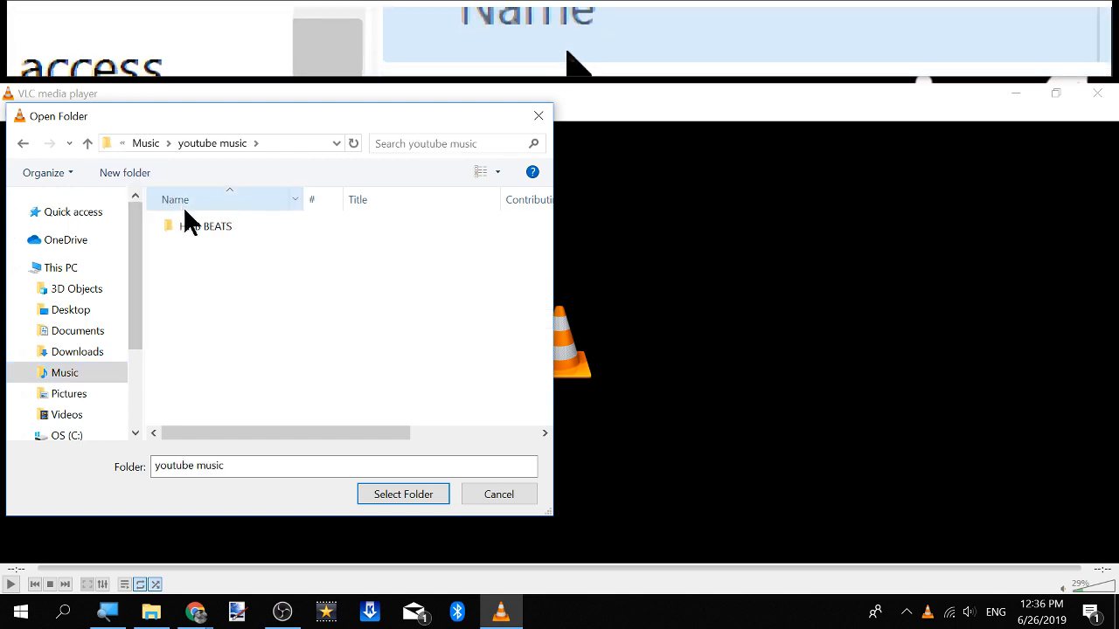
pyautogui.doubleClick(200, 227)
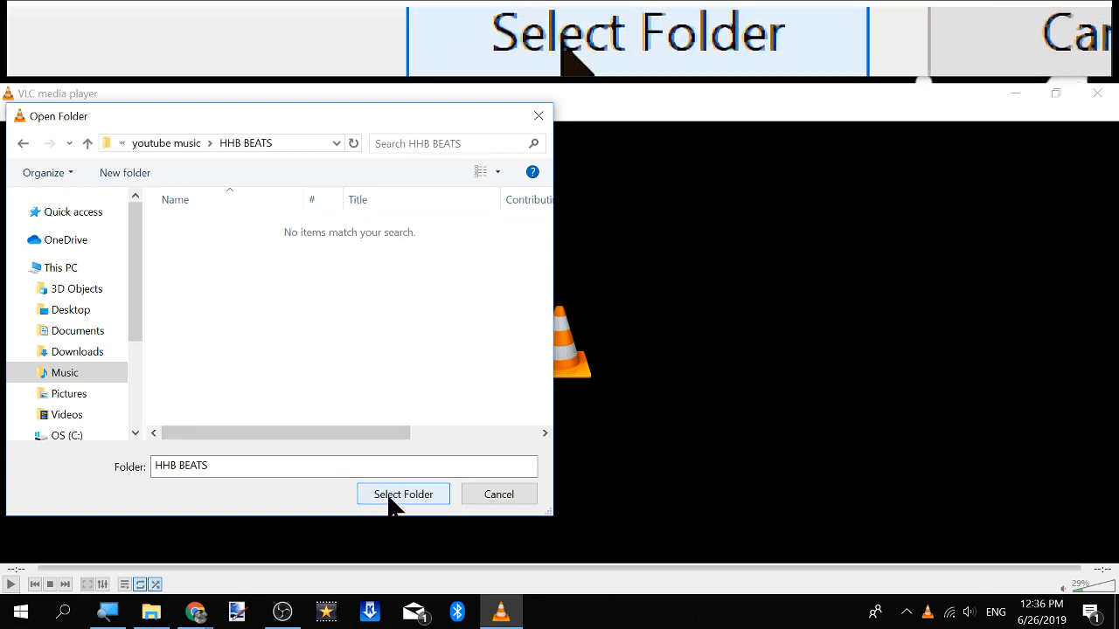
pyautogui.click(398, 500)
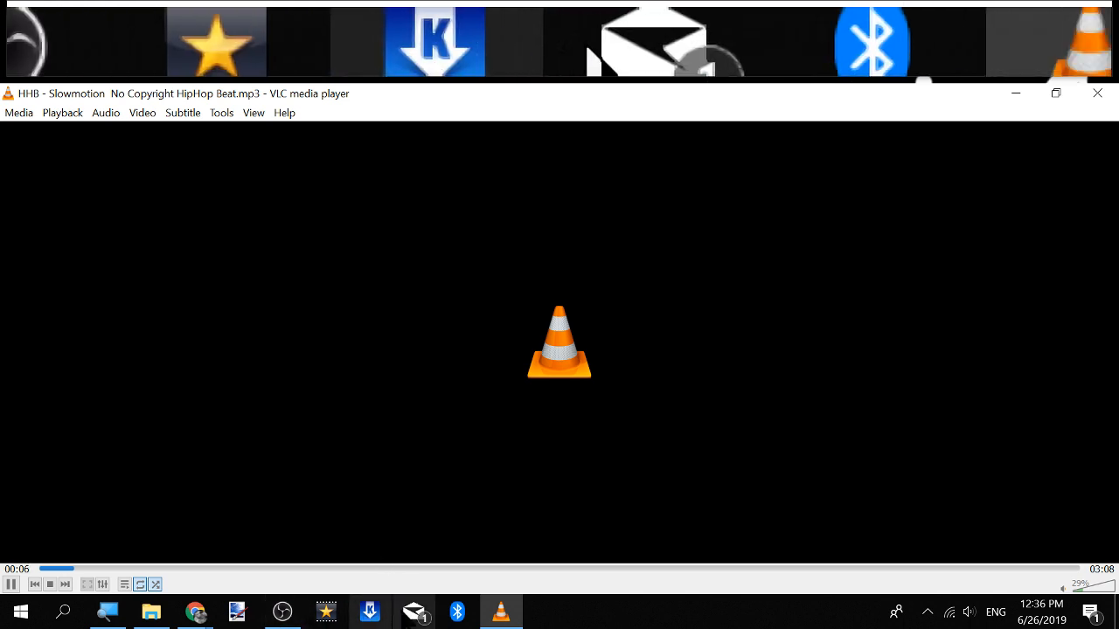
# Switch back to OBS Studio and close the VLC media player window.
pyautogui.click(282, 612)
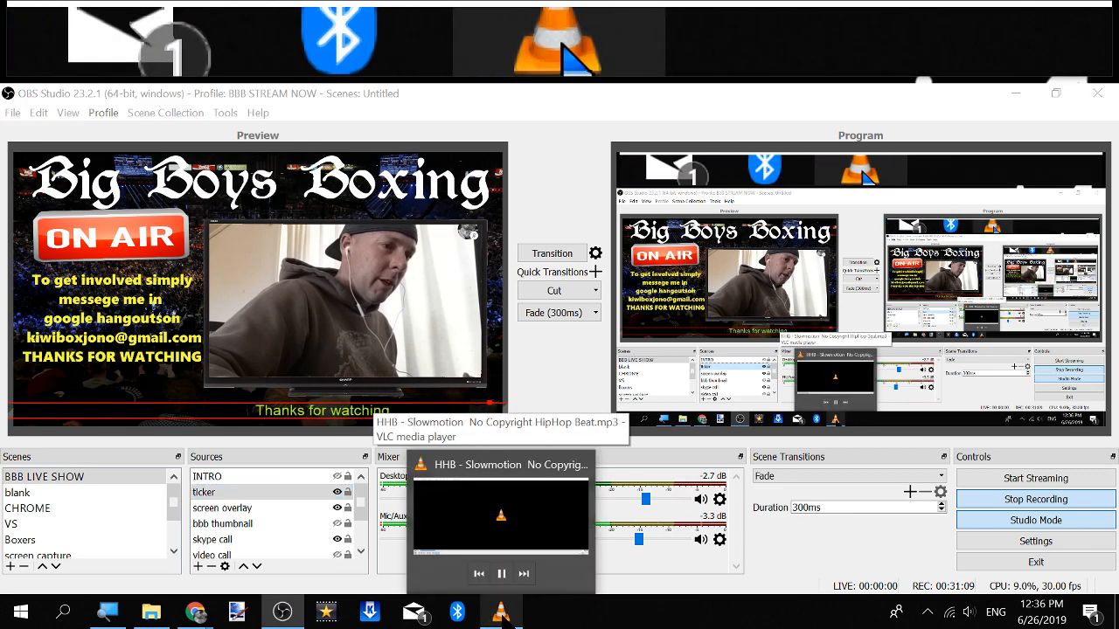
pyautogui.rightClick(503, 612)
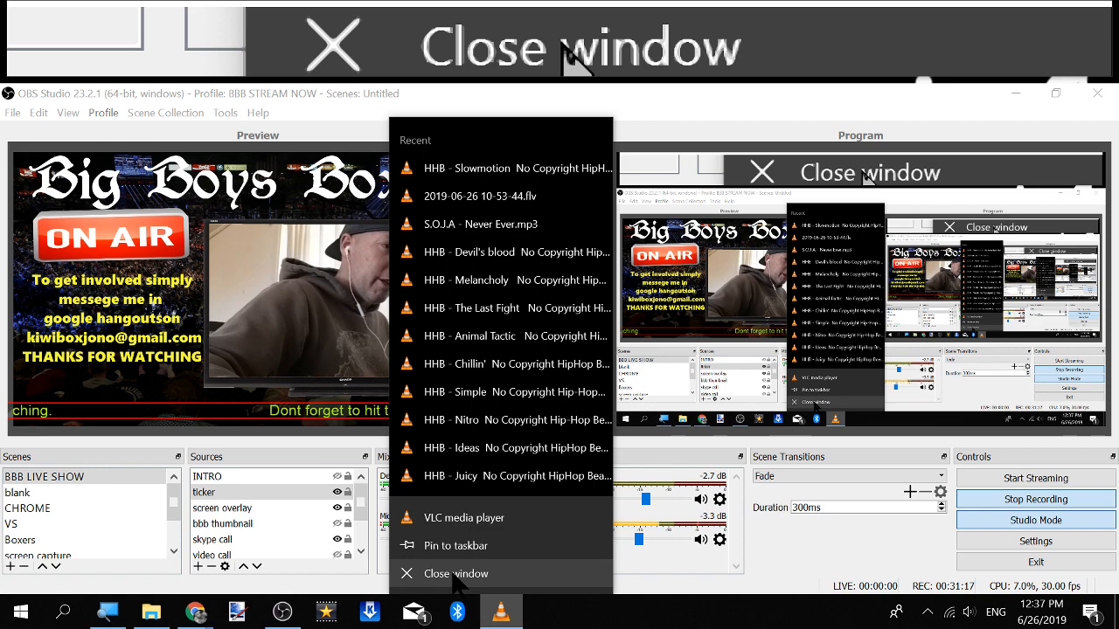
pyautogui.click(456, 577)
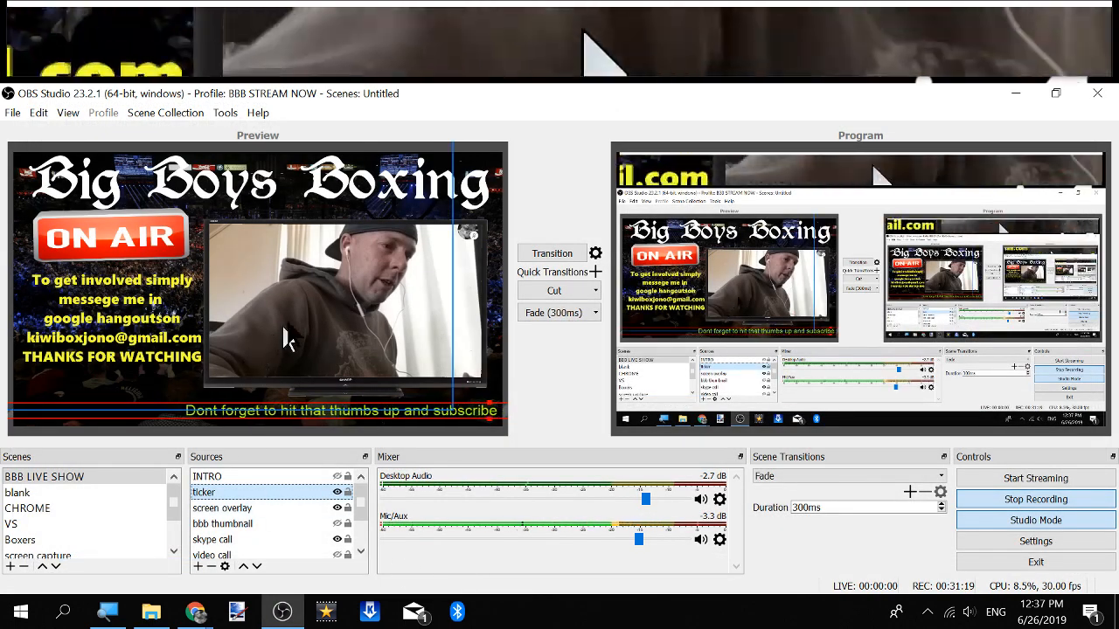